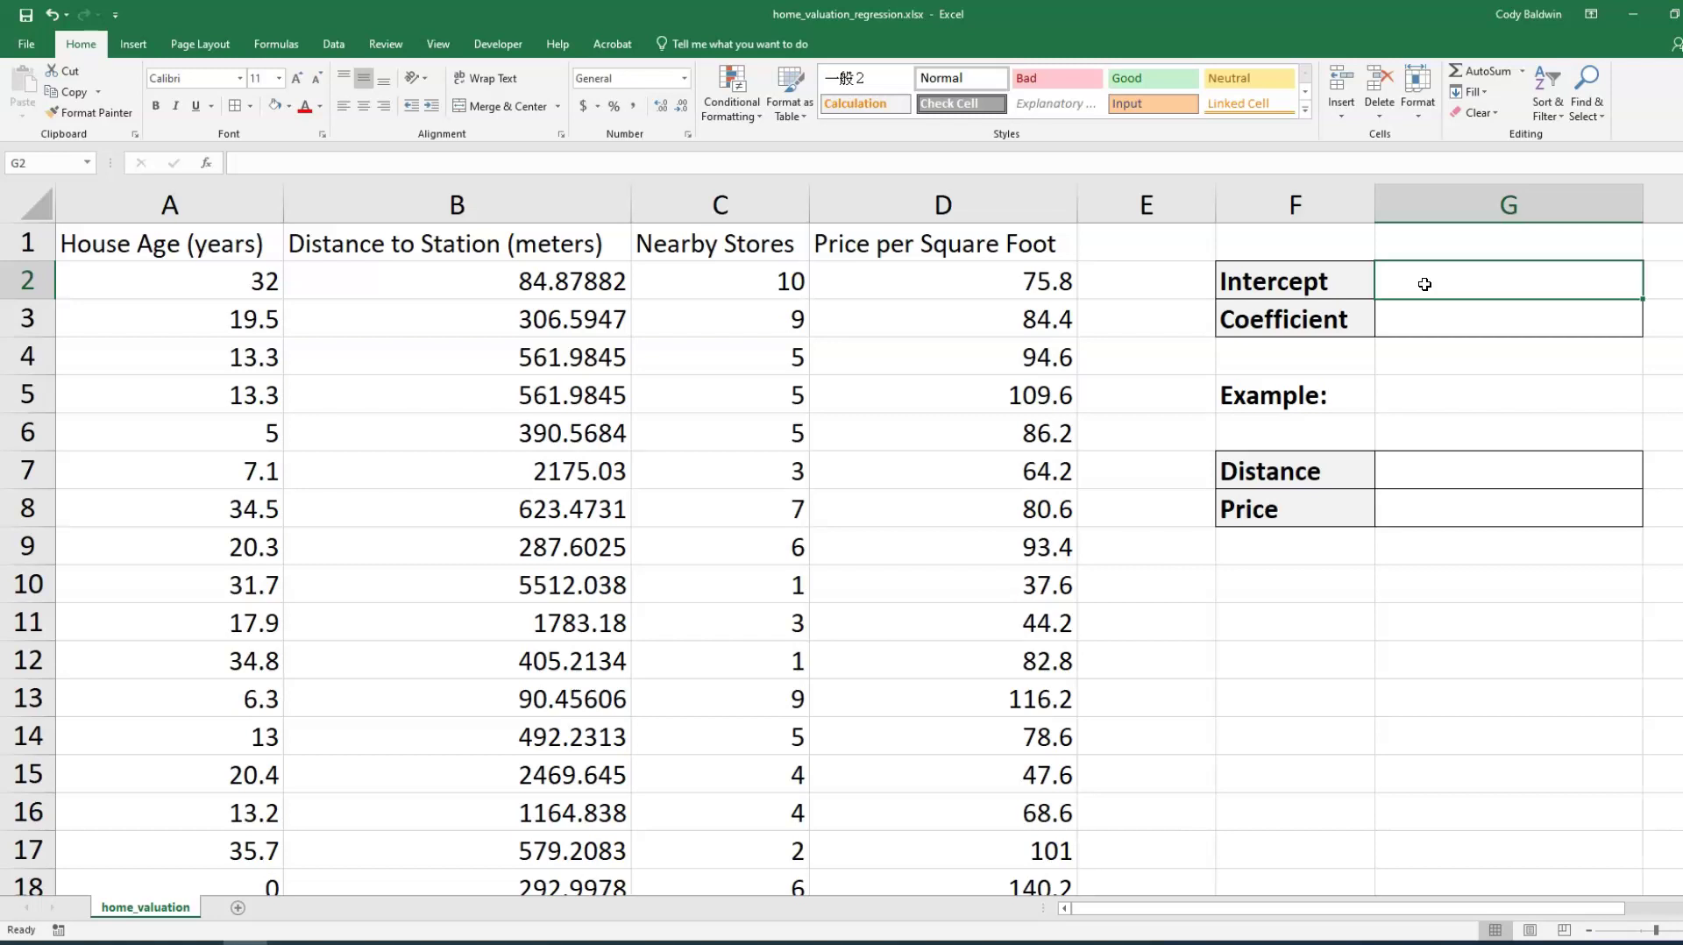
# - Review the data columns: Price per Square Foot, House Age, Distance to Station and Nearby Stores
pyautogui.click(877, 206)
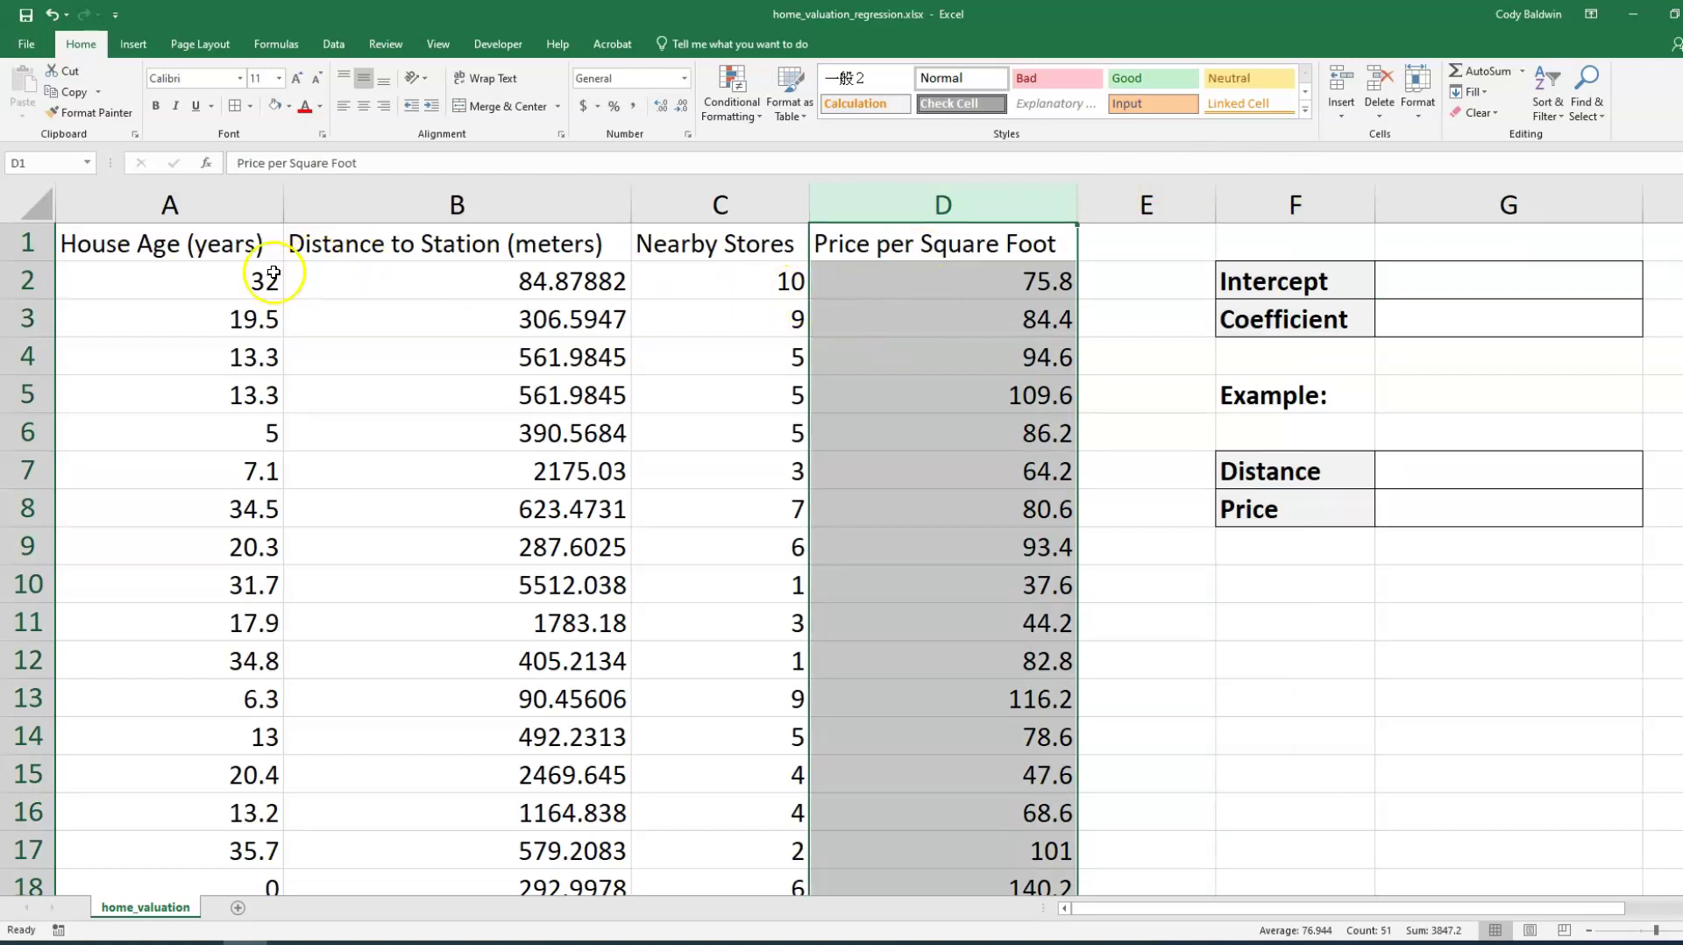
pyautogui.click(236, 277)
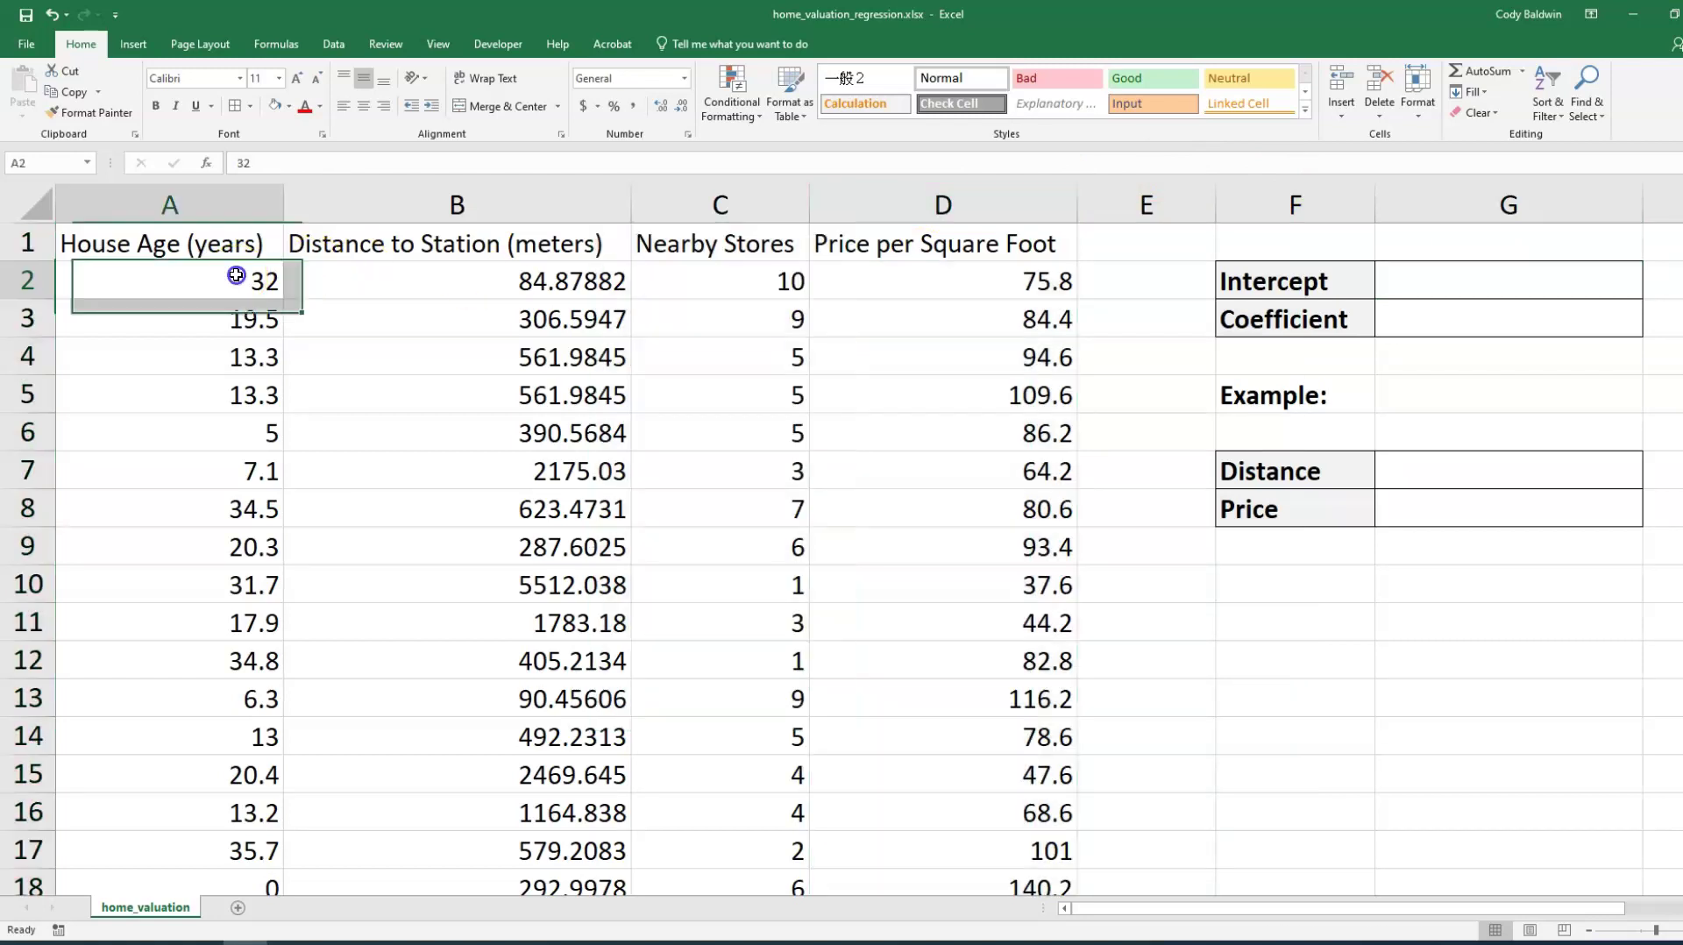
pyautogui.click(390, 279)
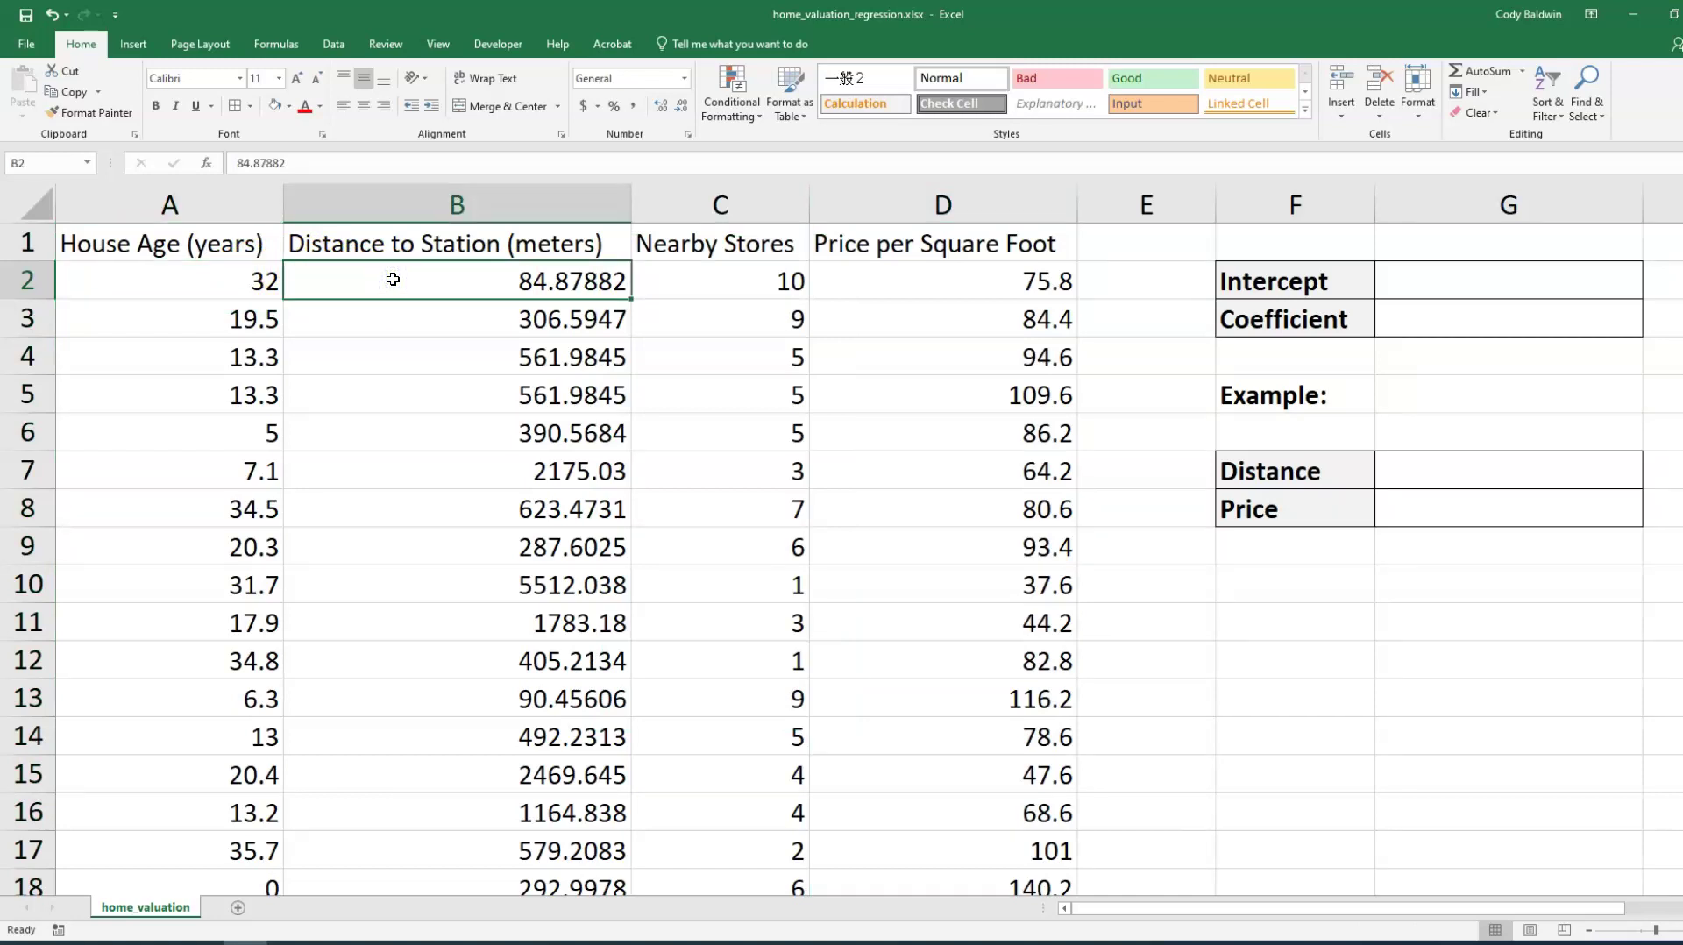
pyautogui.click(679, 285)
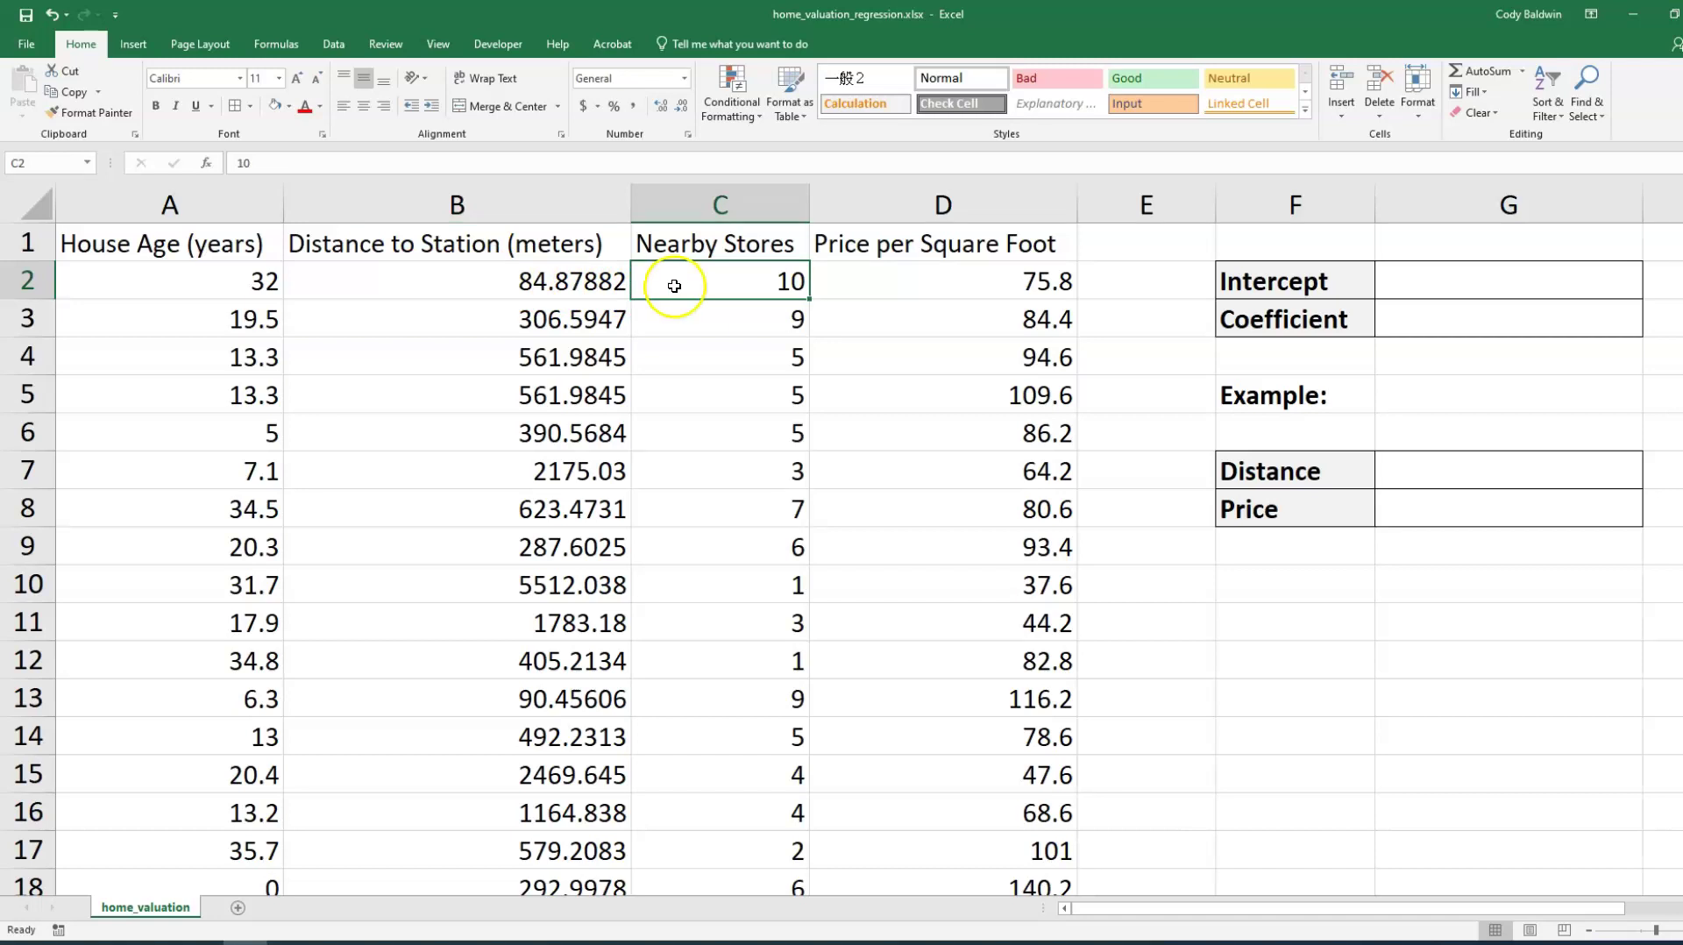
pyautogui.moveTo(697, 201); pyautogui.dragTo(246, 190)
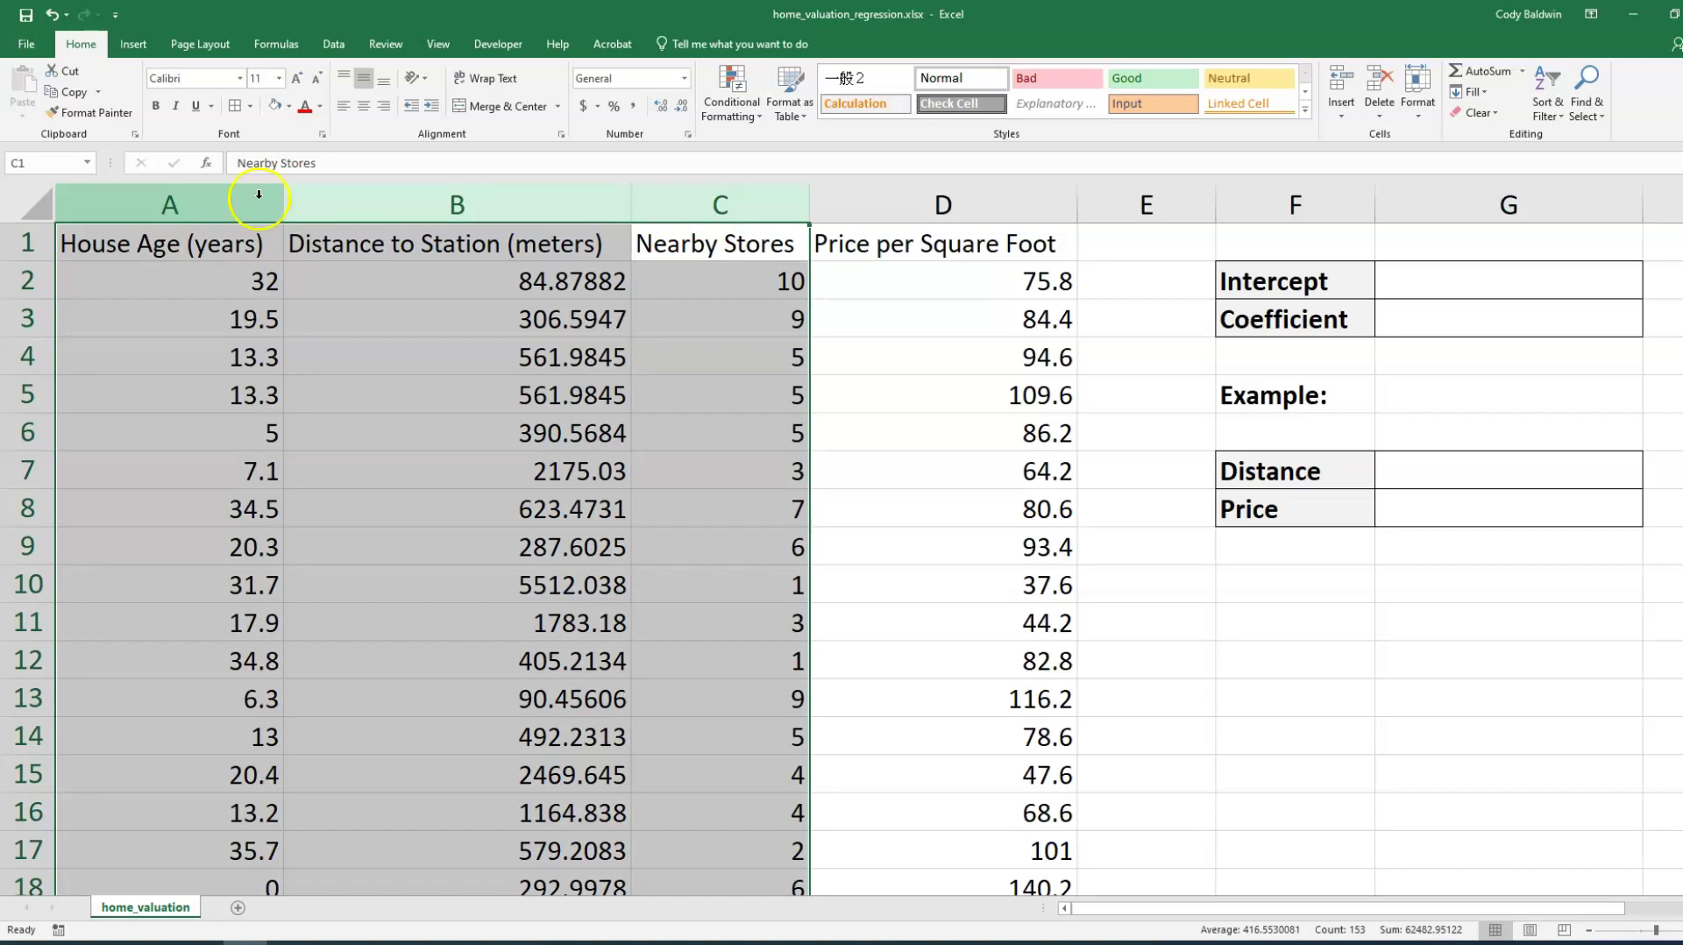
pyautogui.click(876, 208)
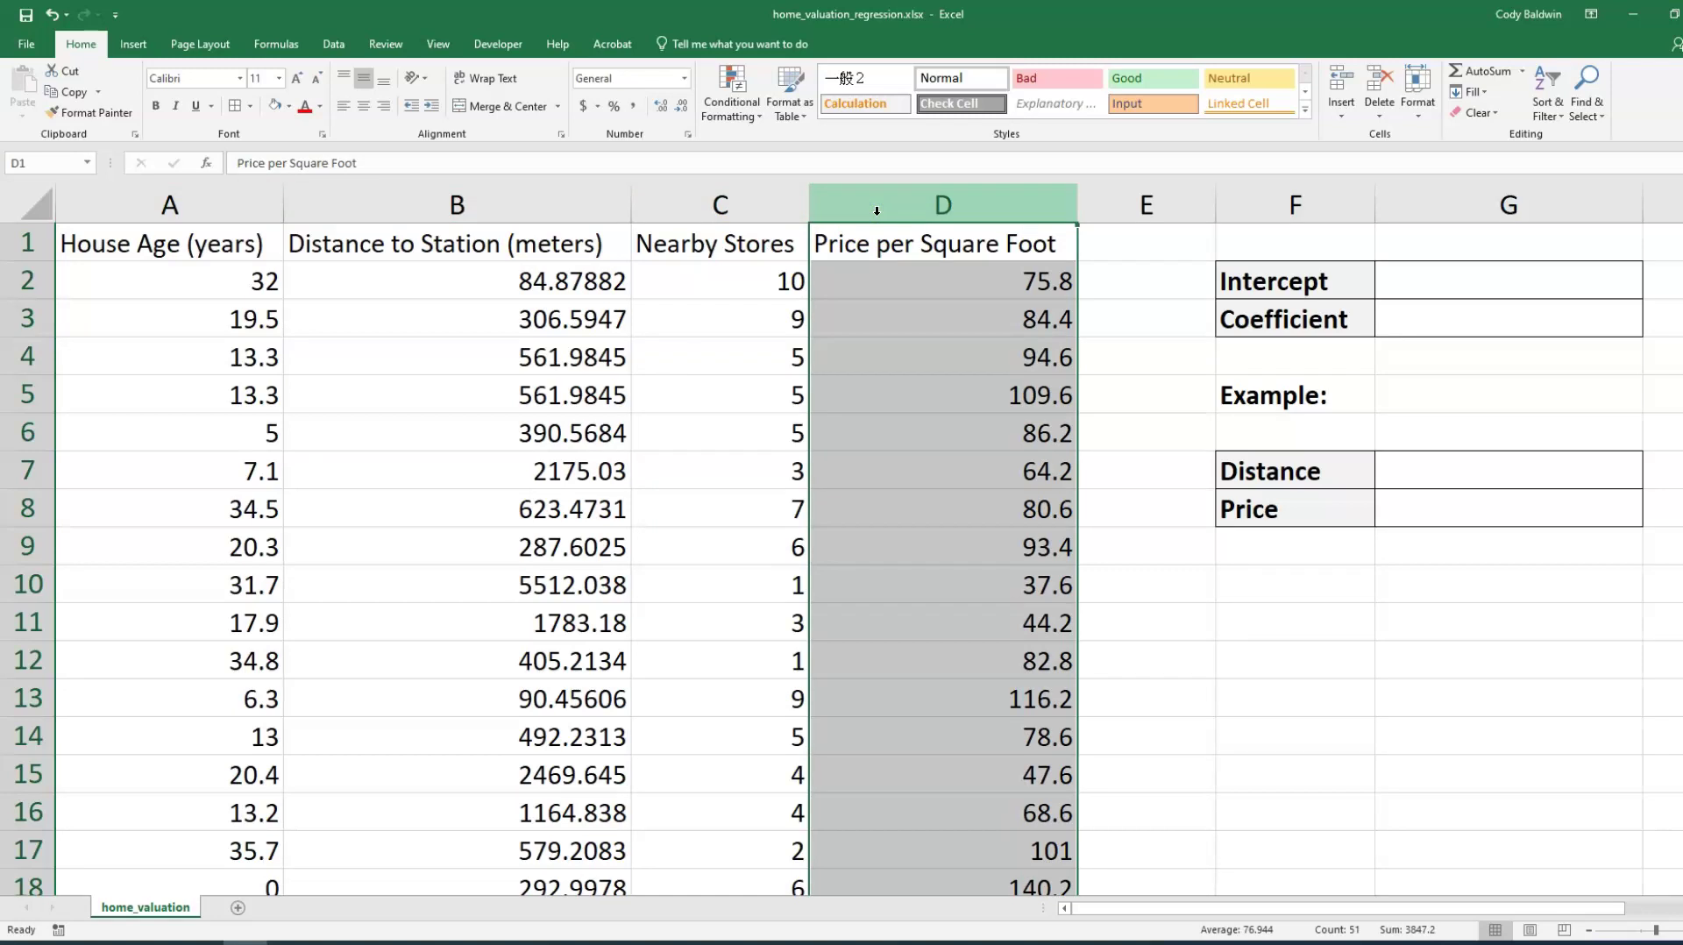
pyautogui.click(1177, 414)
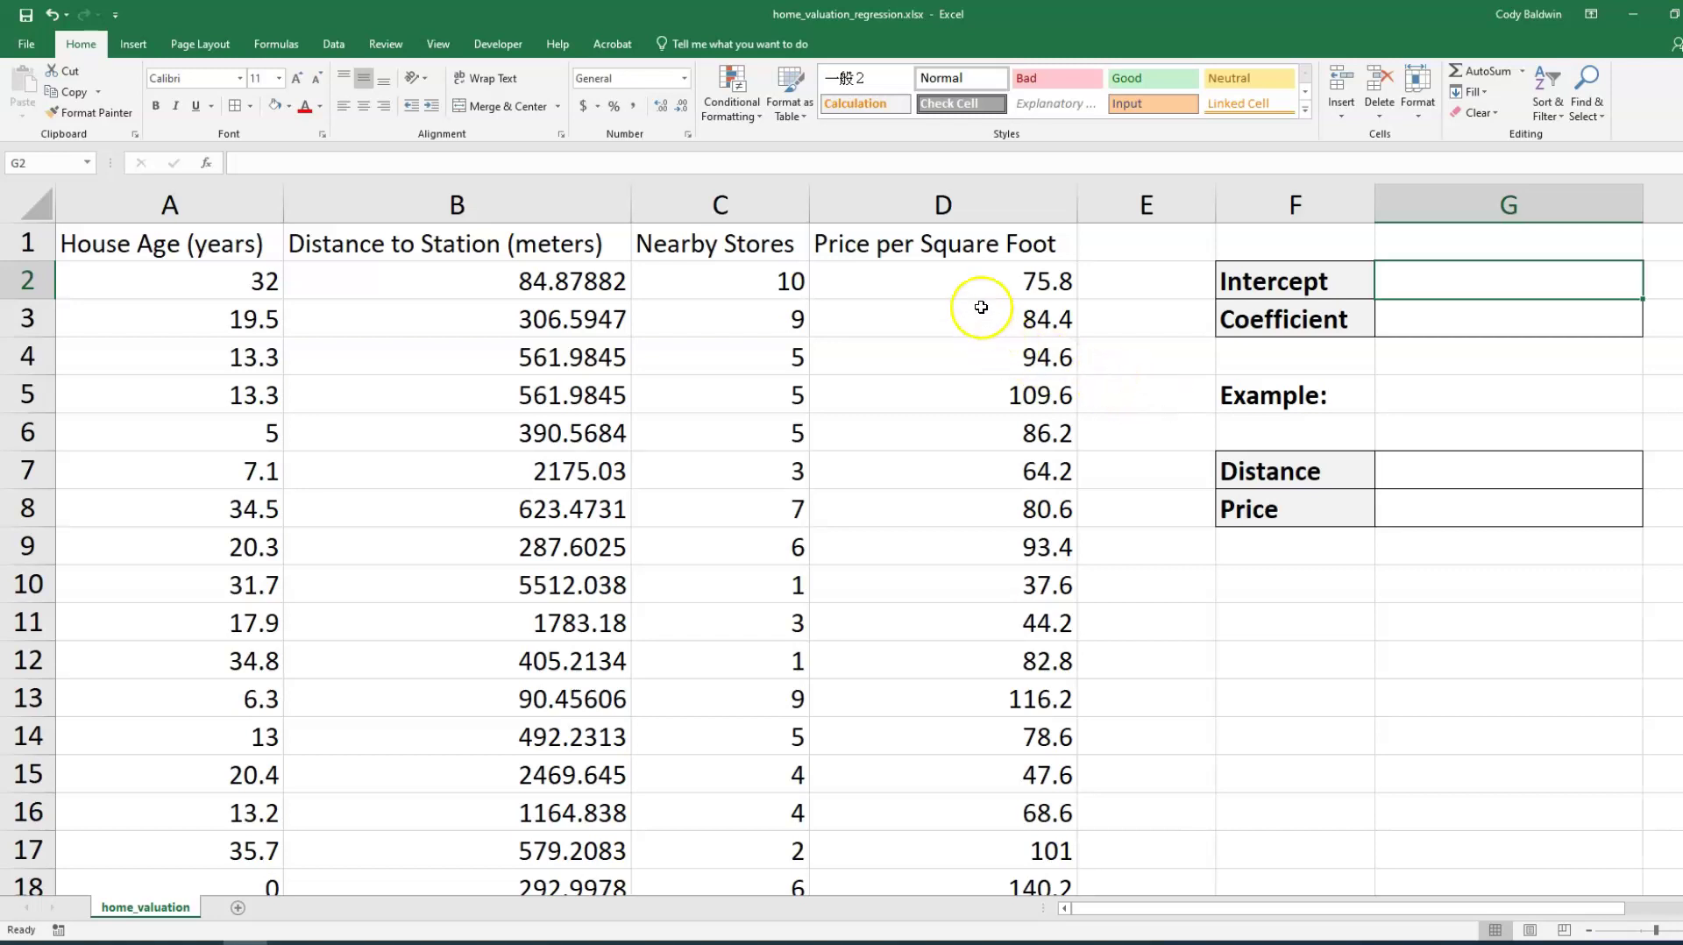
# - Select the Price per Square Foot column together with the Distance to Station column
pyautogui.click(970, 204)
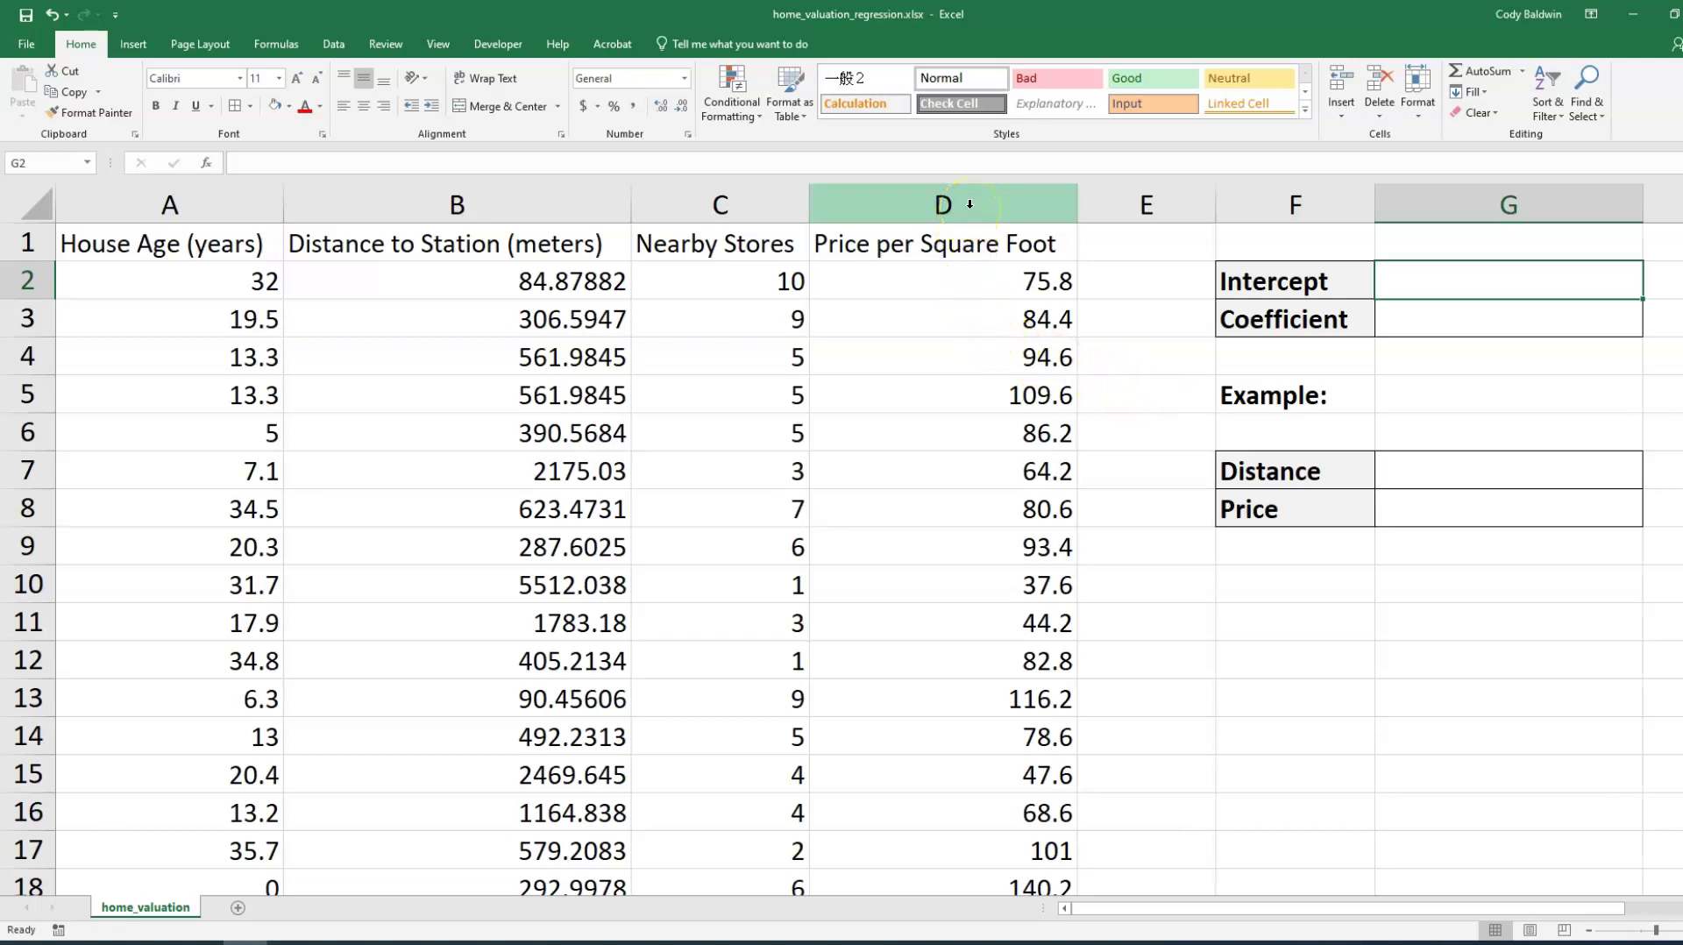
pyautogui.click(969, 204)
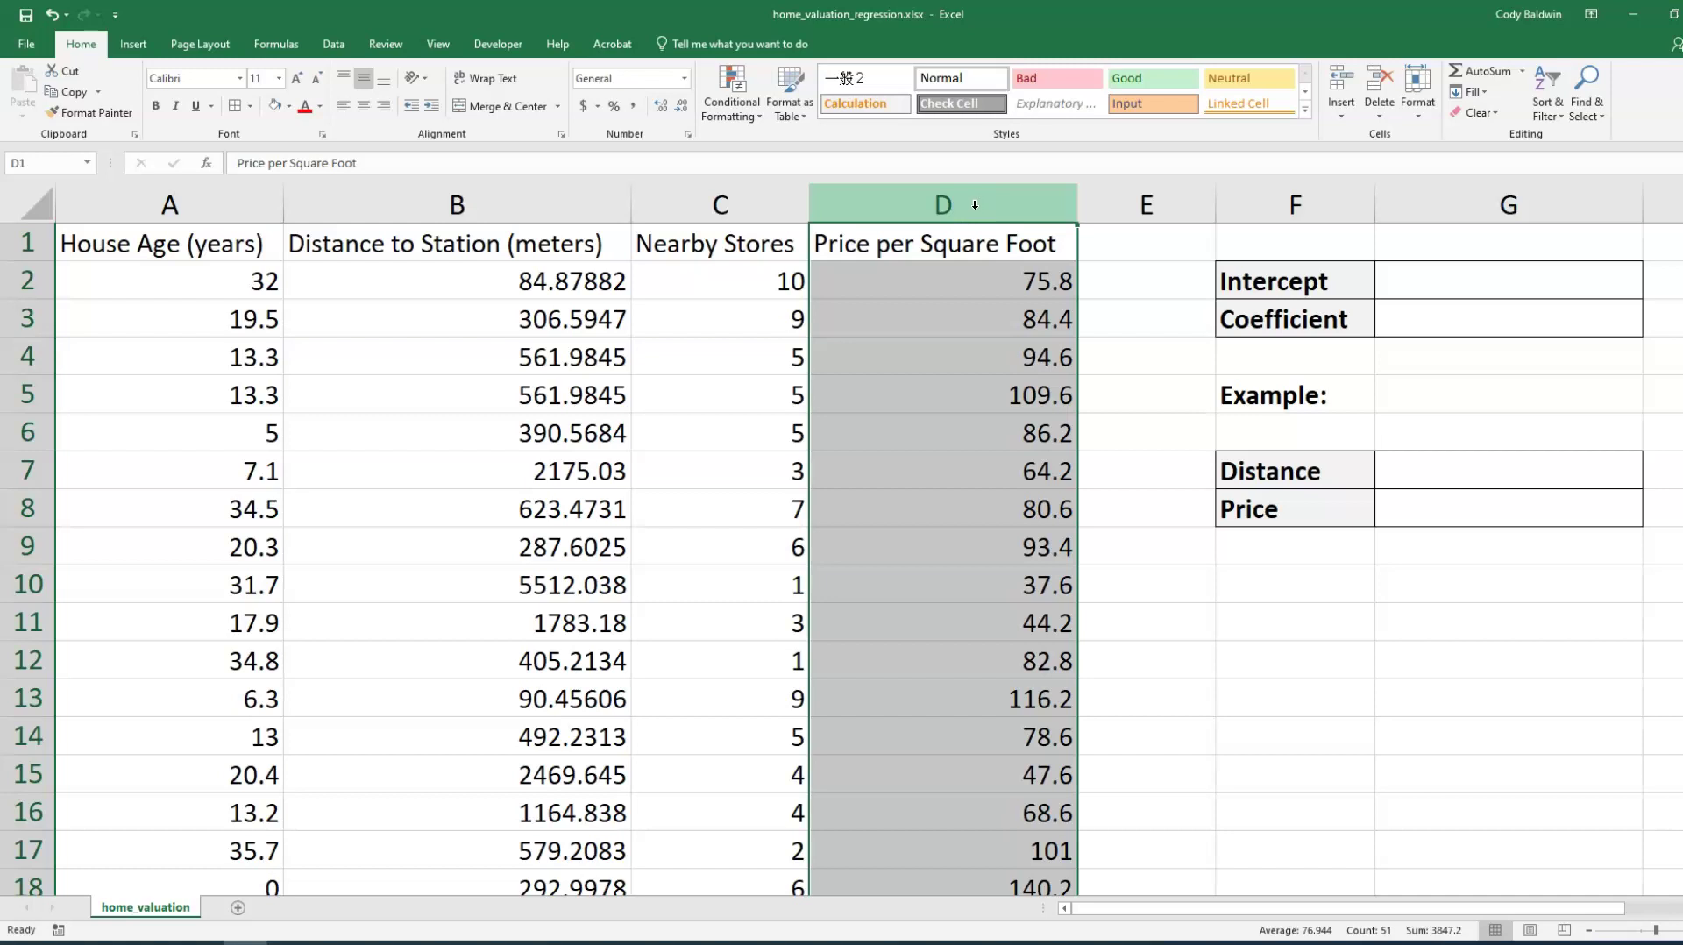
pyautogui.click(540, 205)
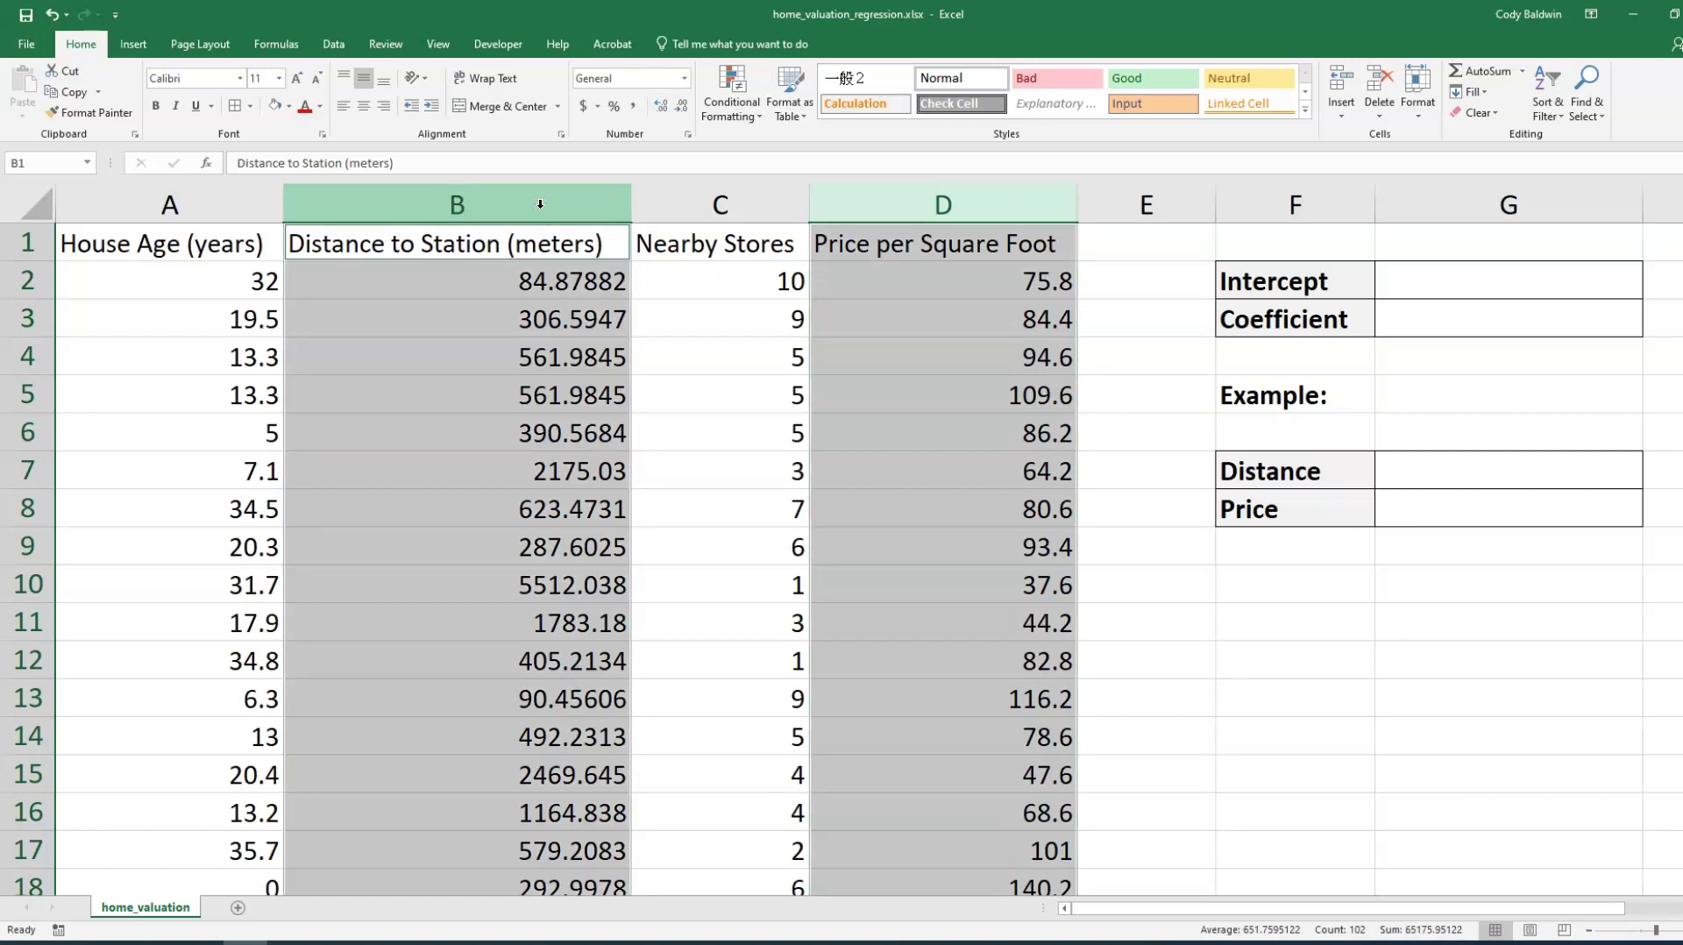
# - Insert a plain scatter chart of the selected price and distance columns
pyautogui.click(141, 50)
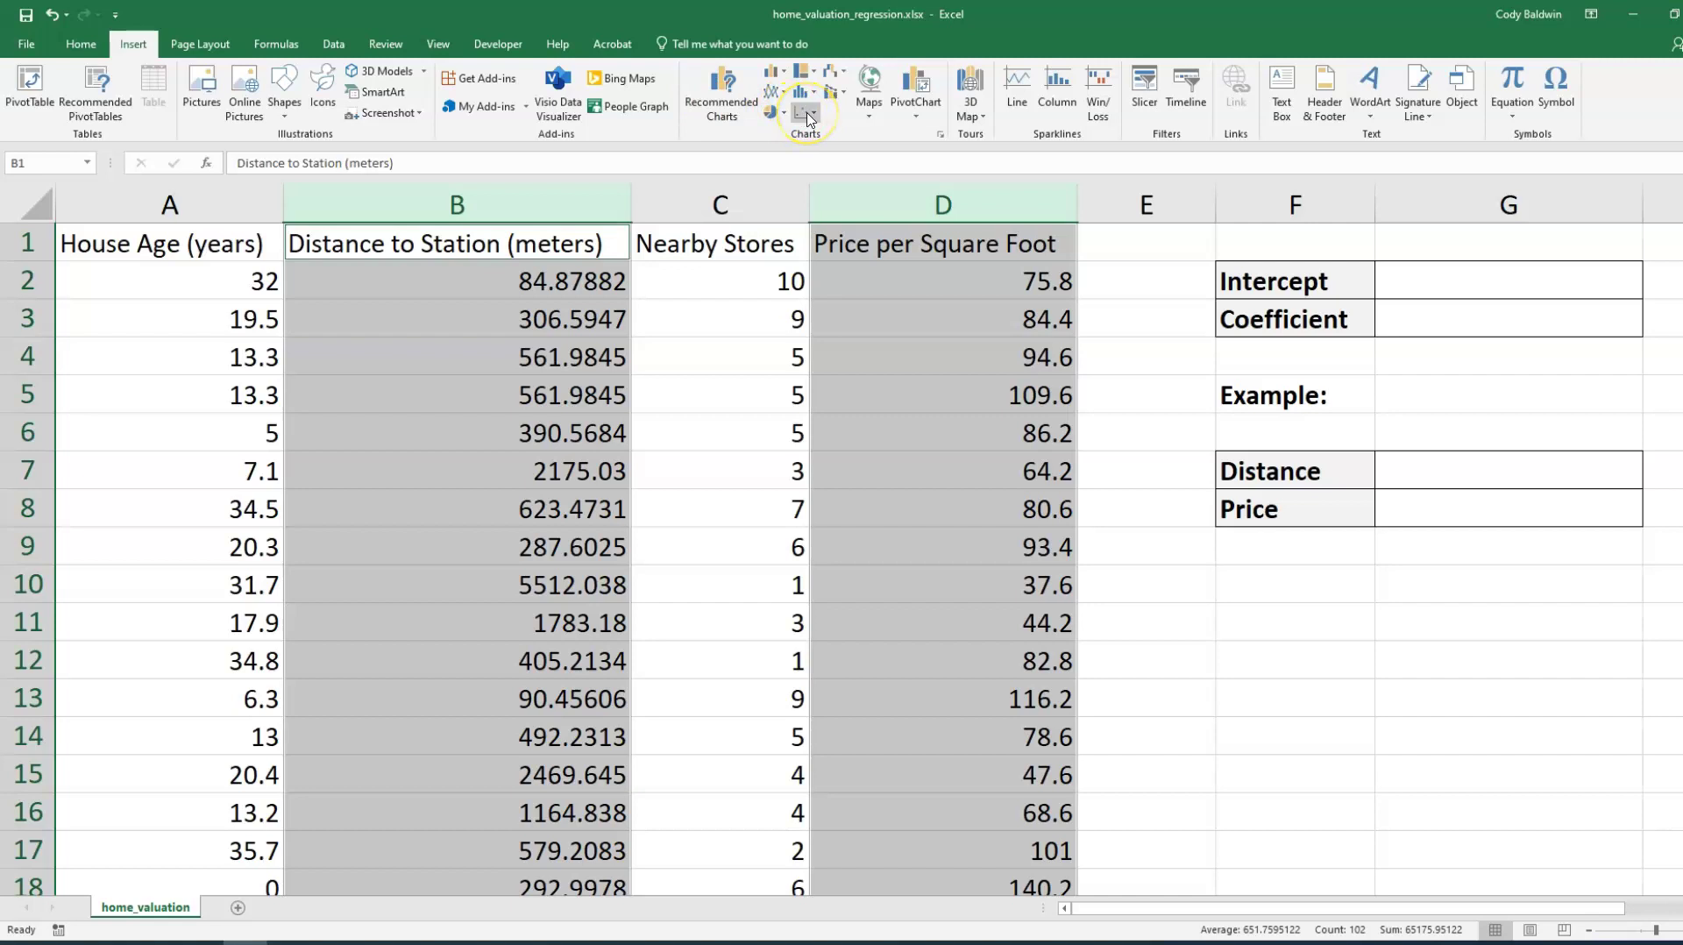
pyautogui.click(808, 118)
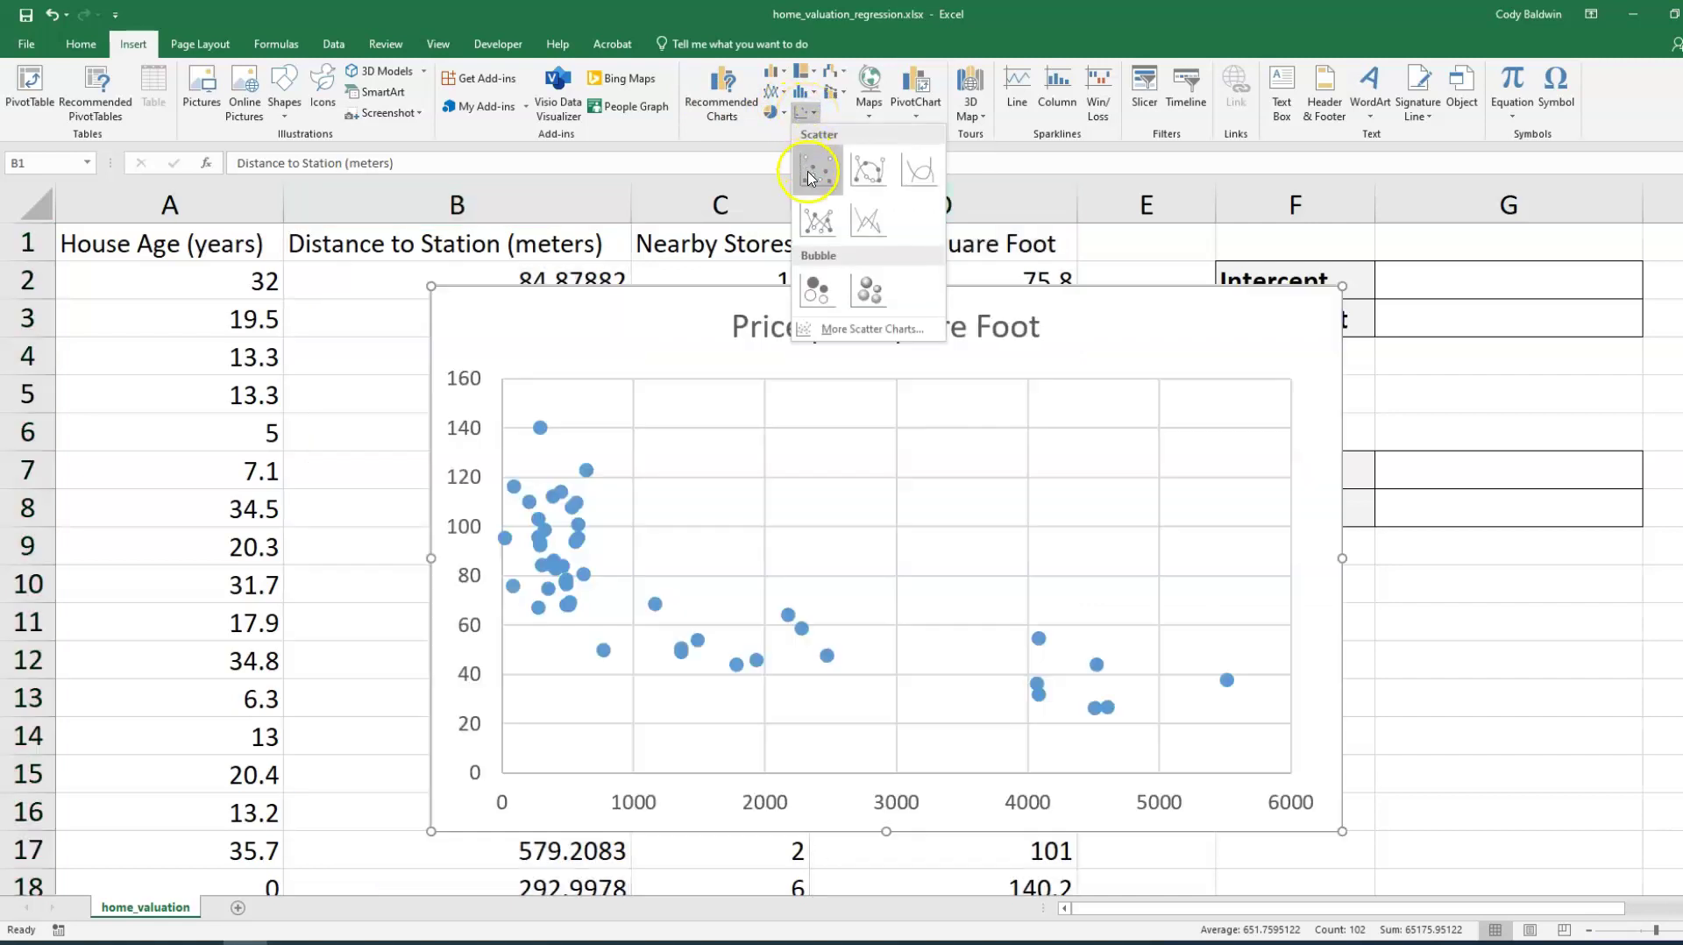
pyautogui.click(815, 169)
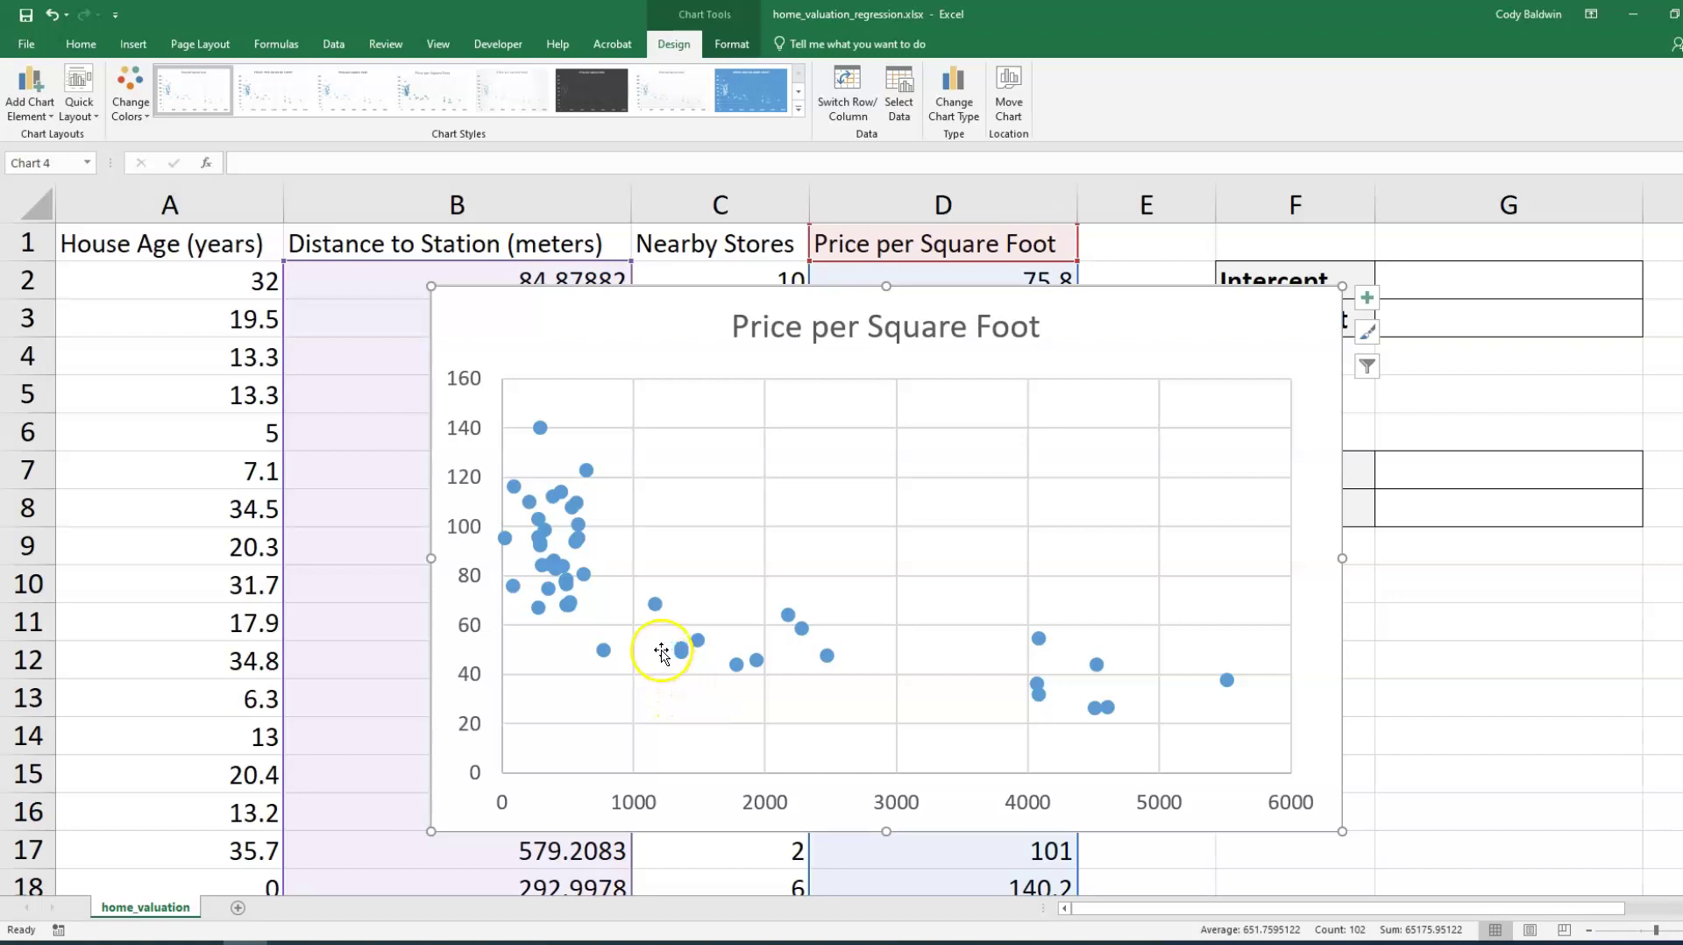
# - Add a linear trendline to the price-versus-distance data series
pyautogui.rightClick(657, 609)
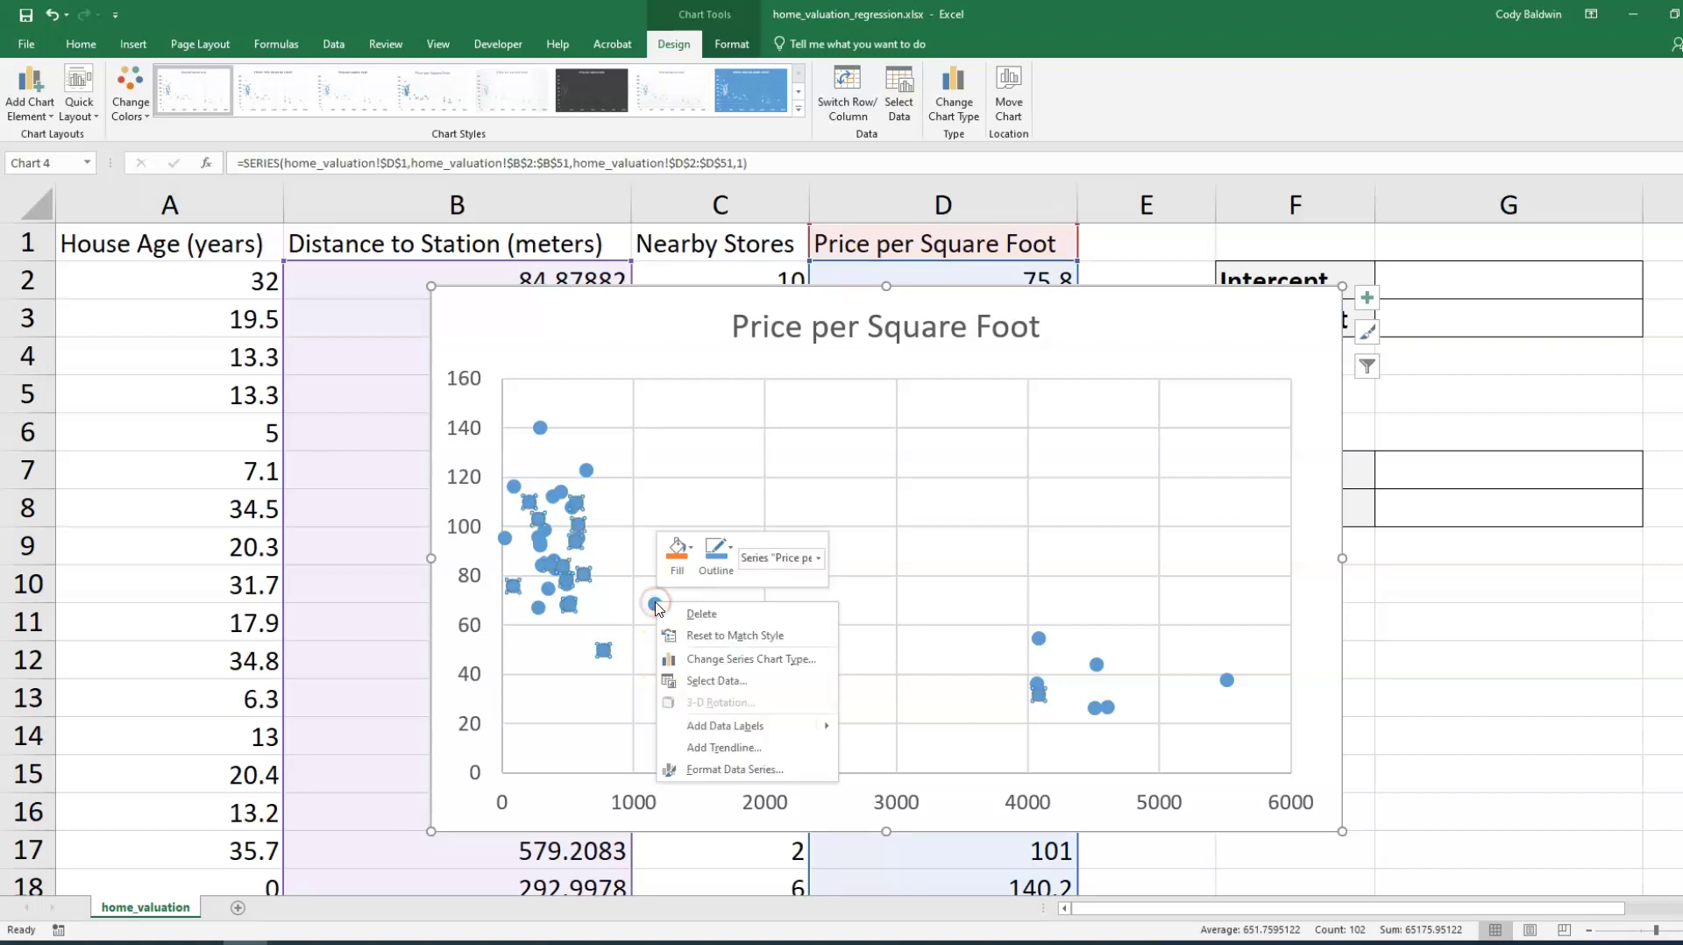
pyautogui.click(718, 748)
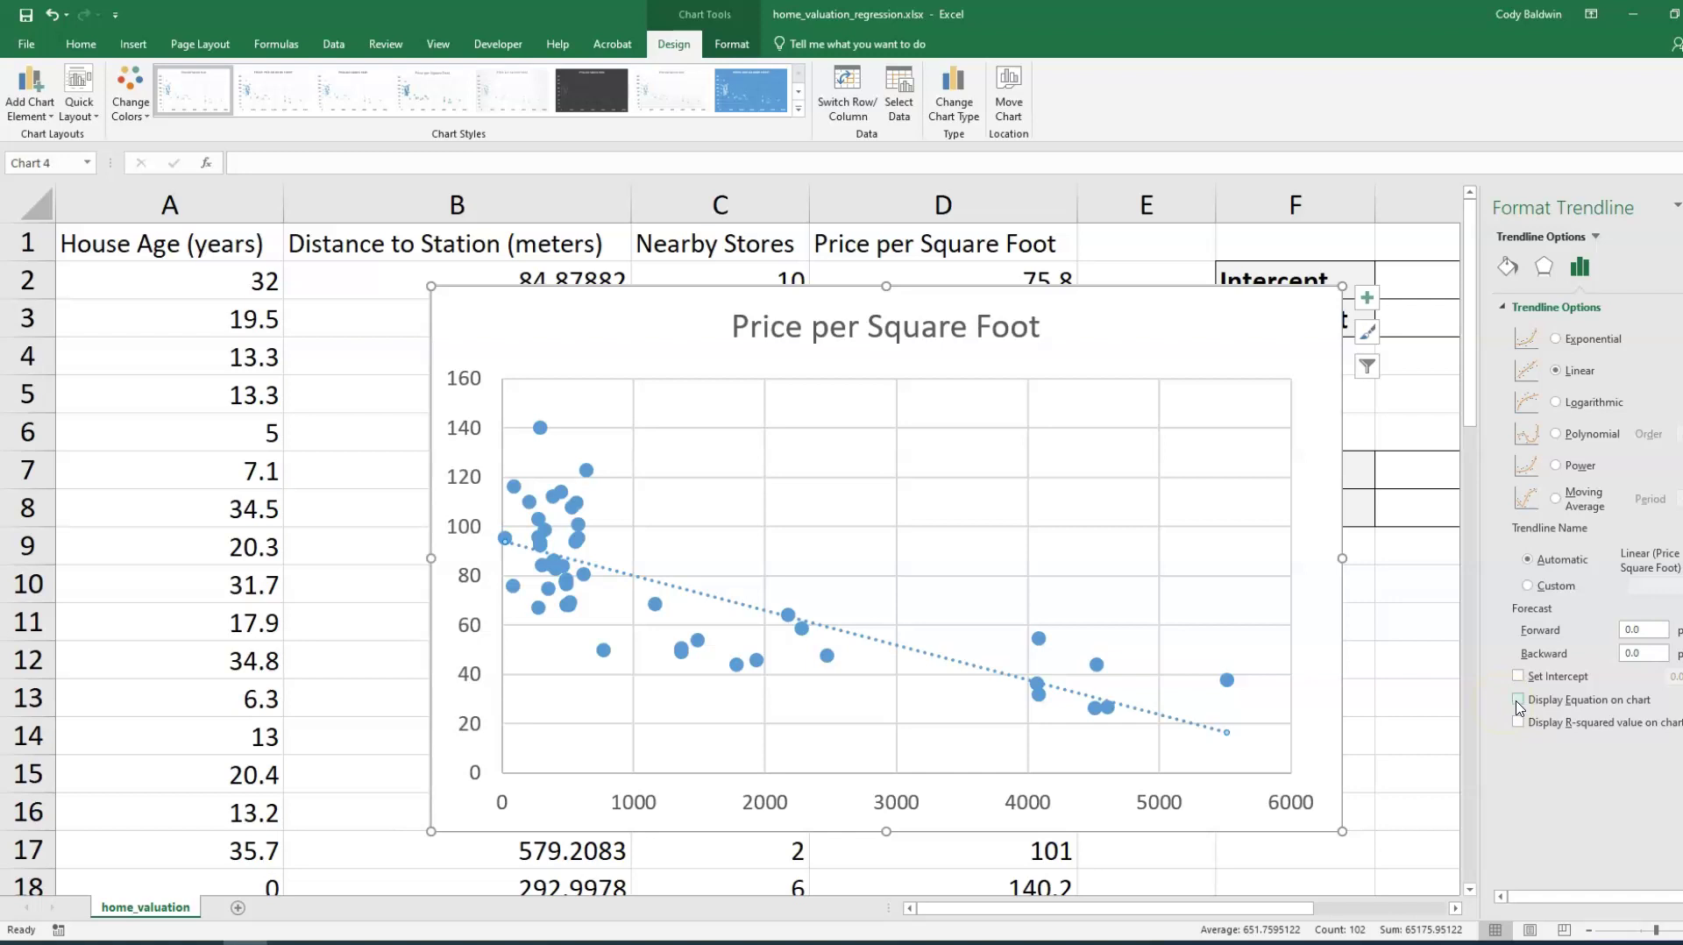
# - Display y = -0.0141x + 94.241 and R² = 0.5739, move the label up, and bold it
pyautogui.click(1519, 699)
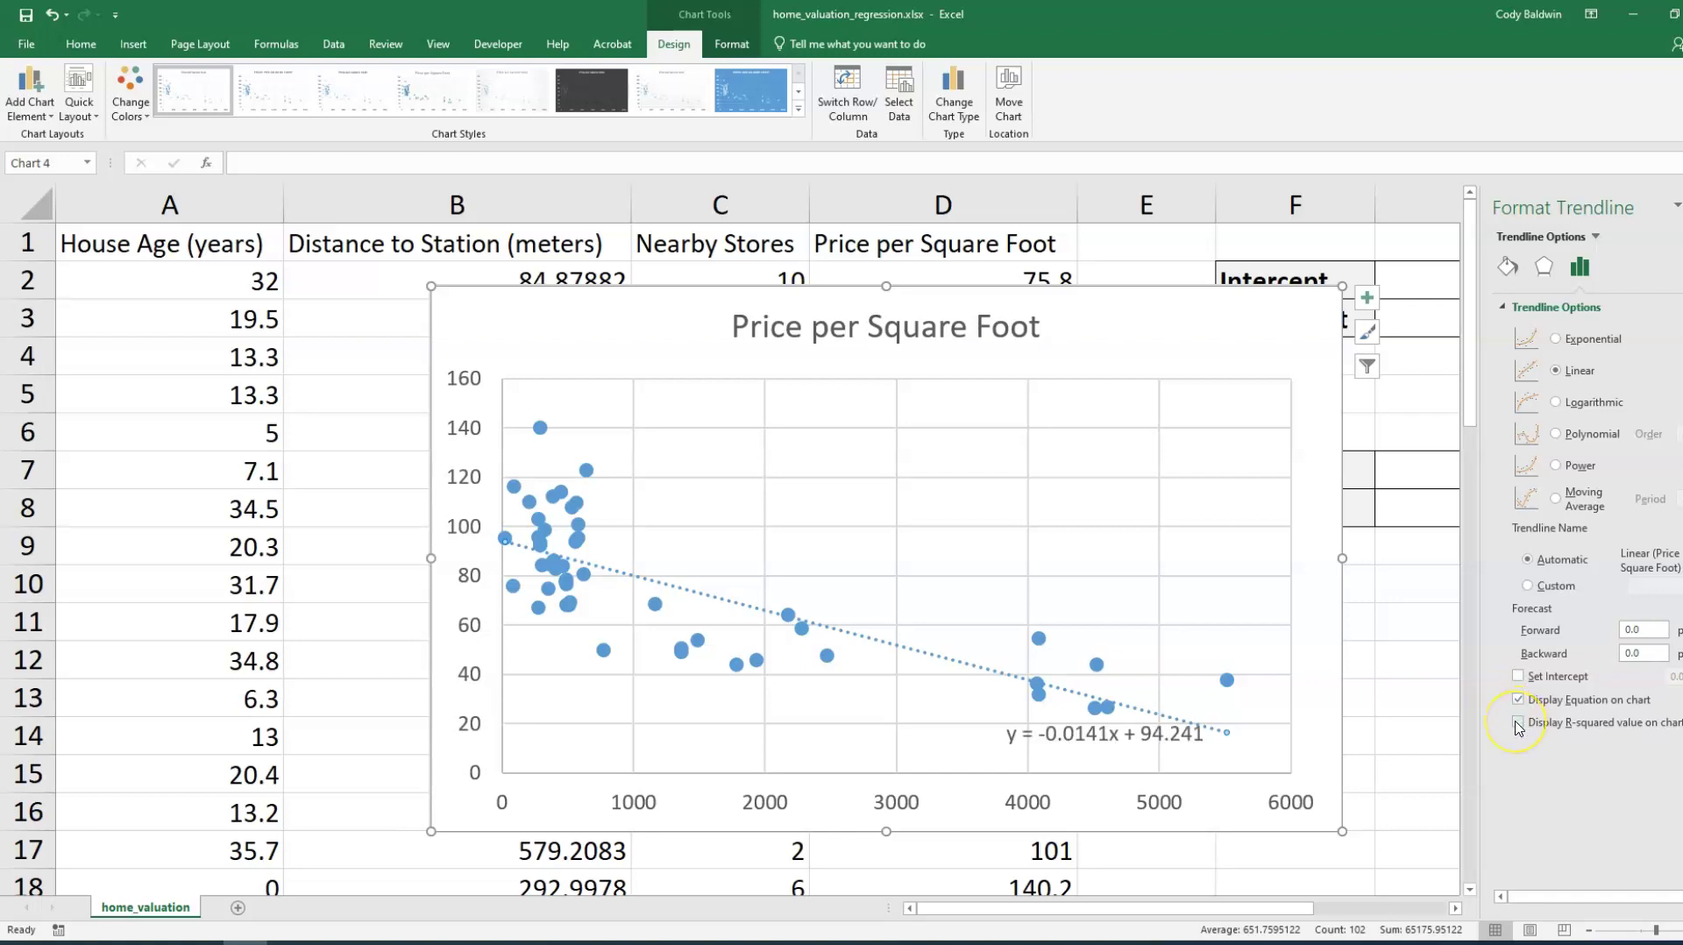
pyautogui.click(1519, 724)
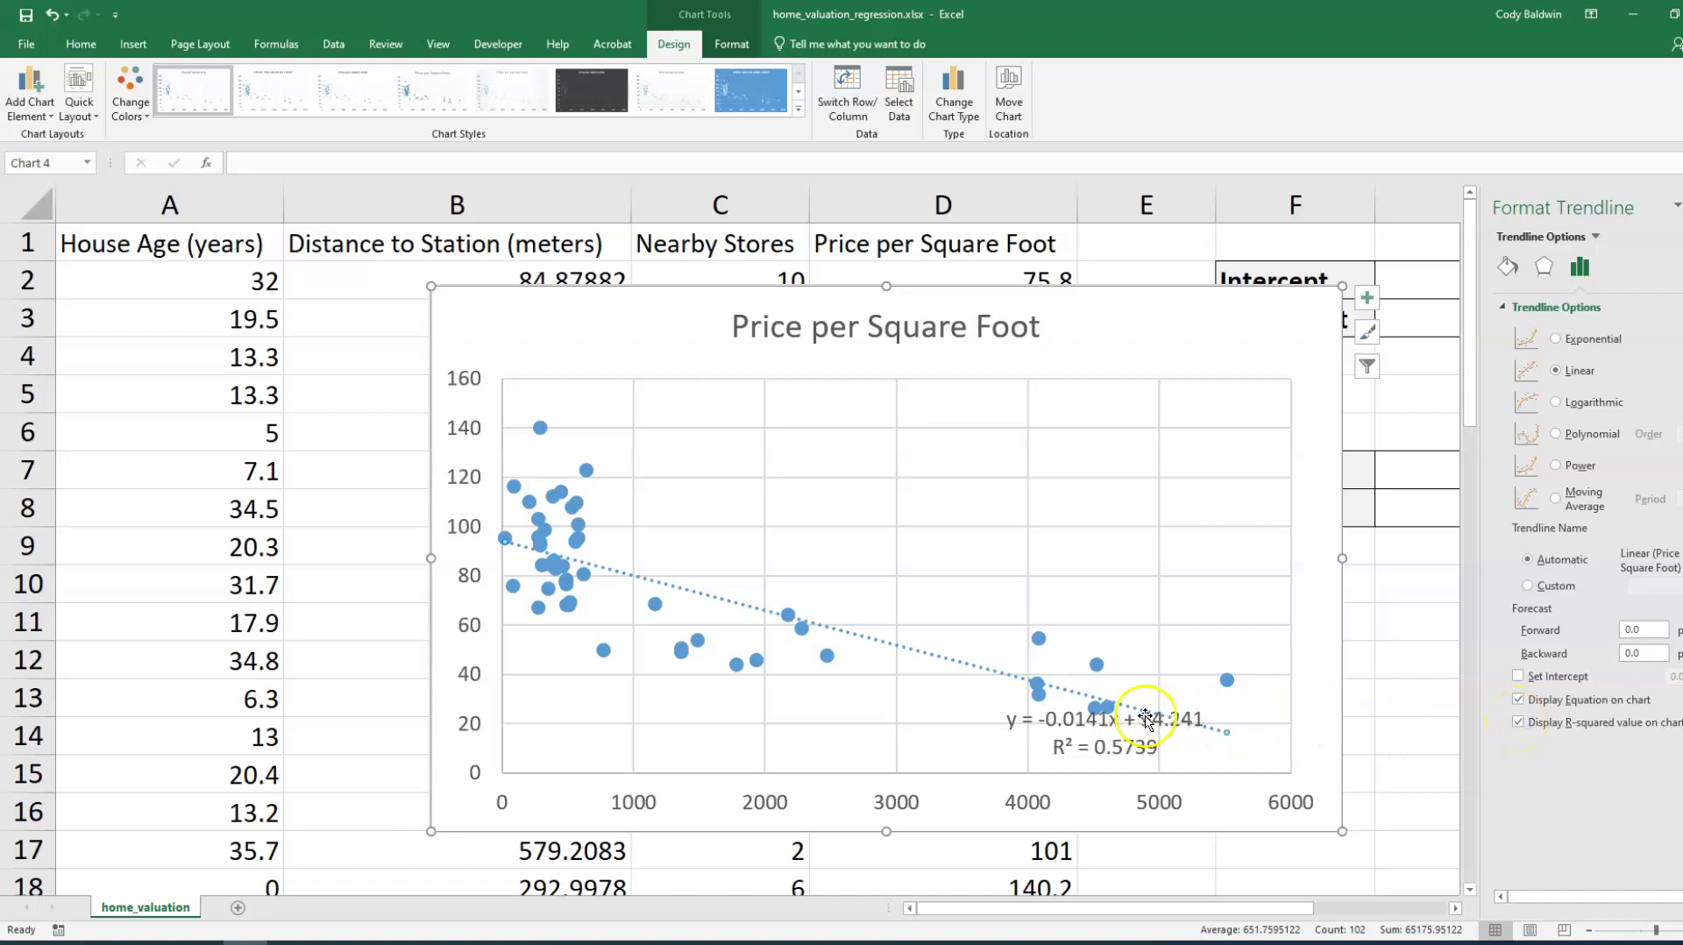
pyautogui.click(1144, 715)
pyautogui.moveTo(1144, 715); pyautogui.dragTo(950, 439)
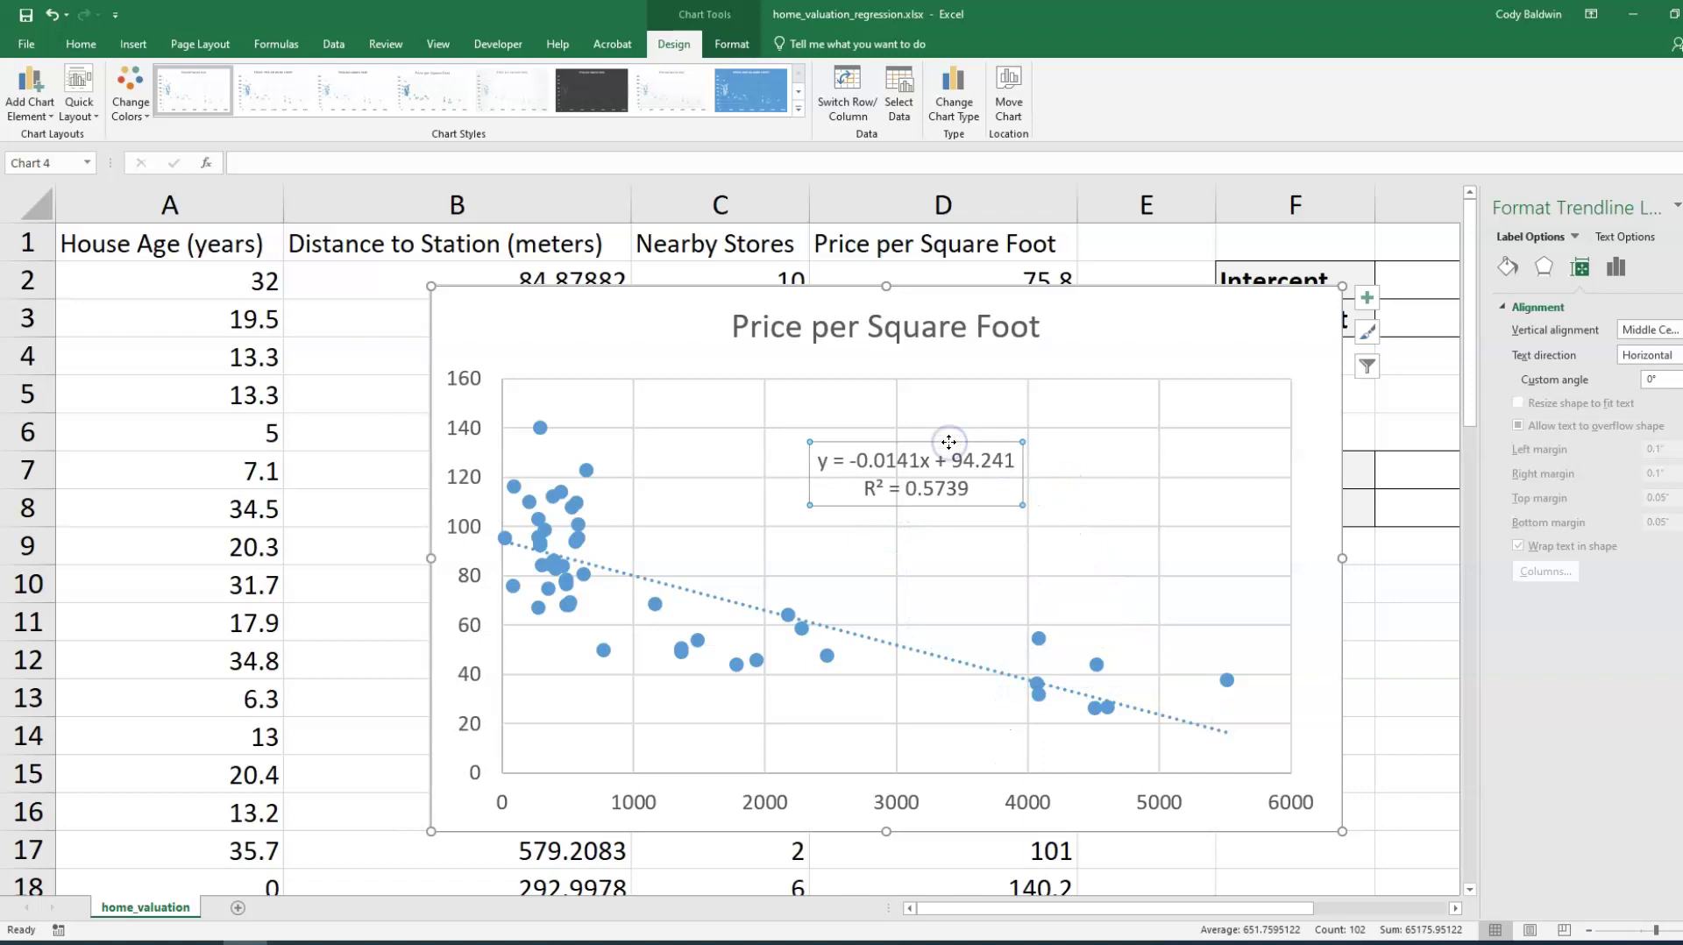
pyautogui.hotkey('ctrl', 'b')
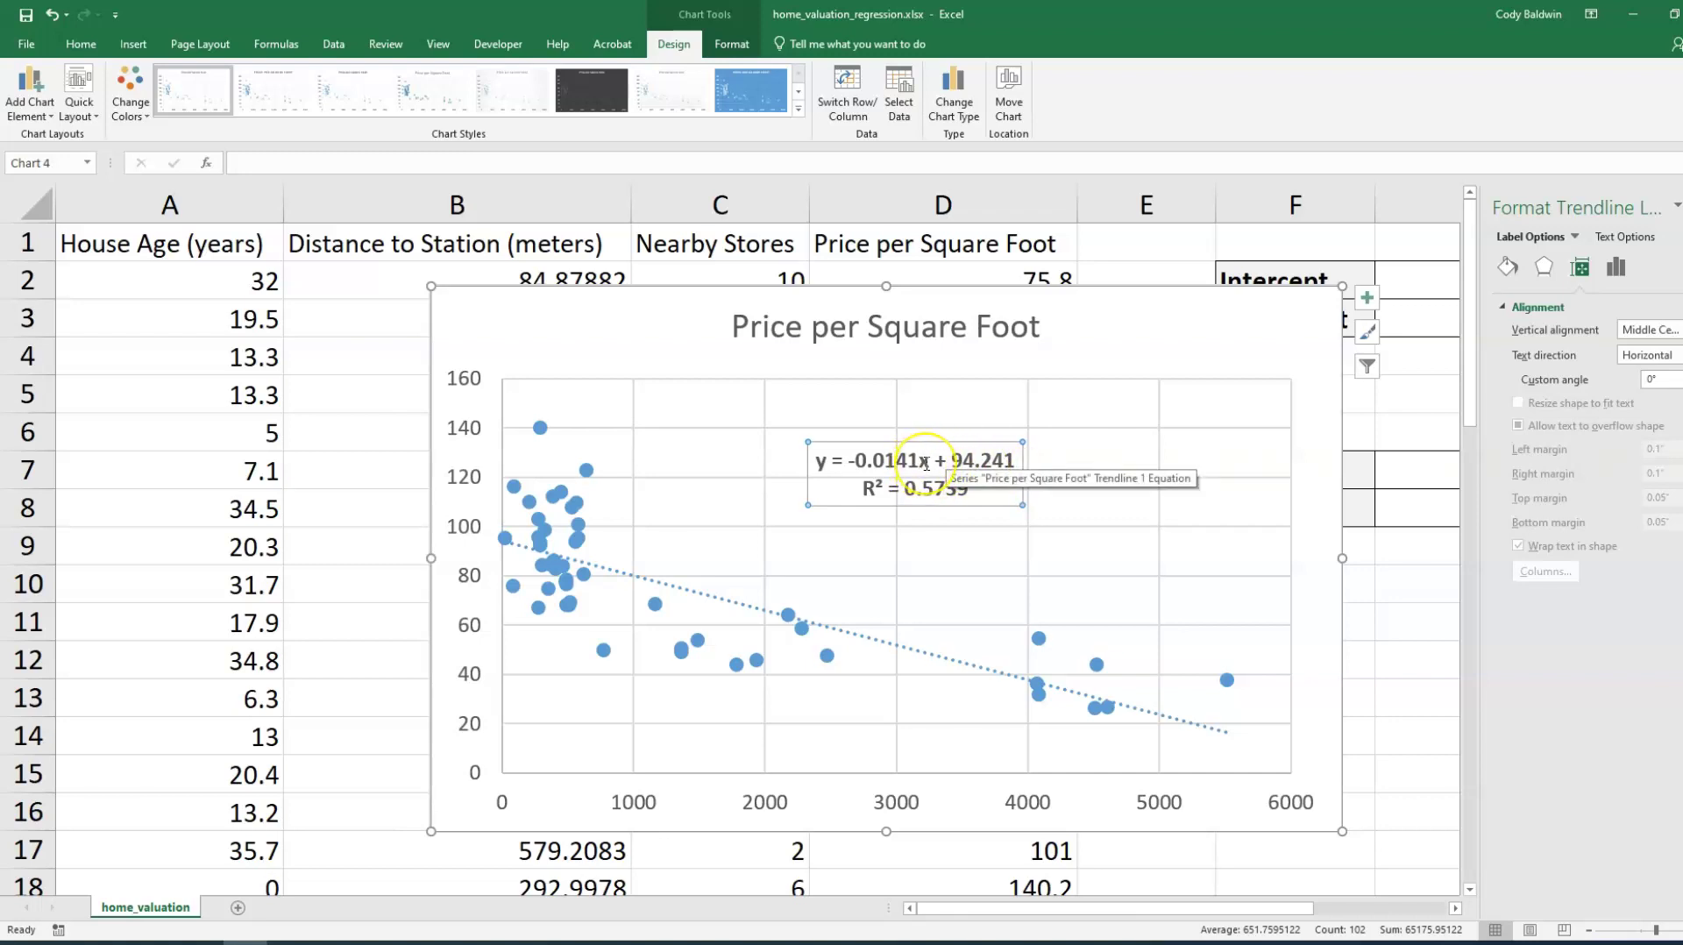
pyautogui.click(892, 462)
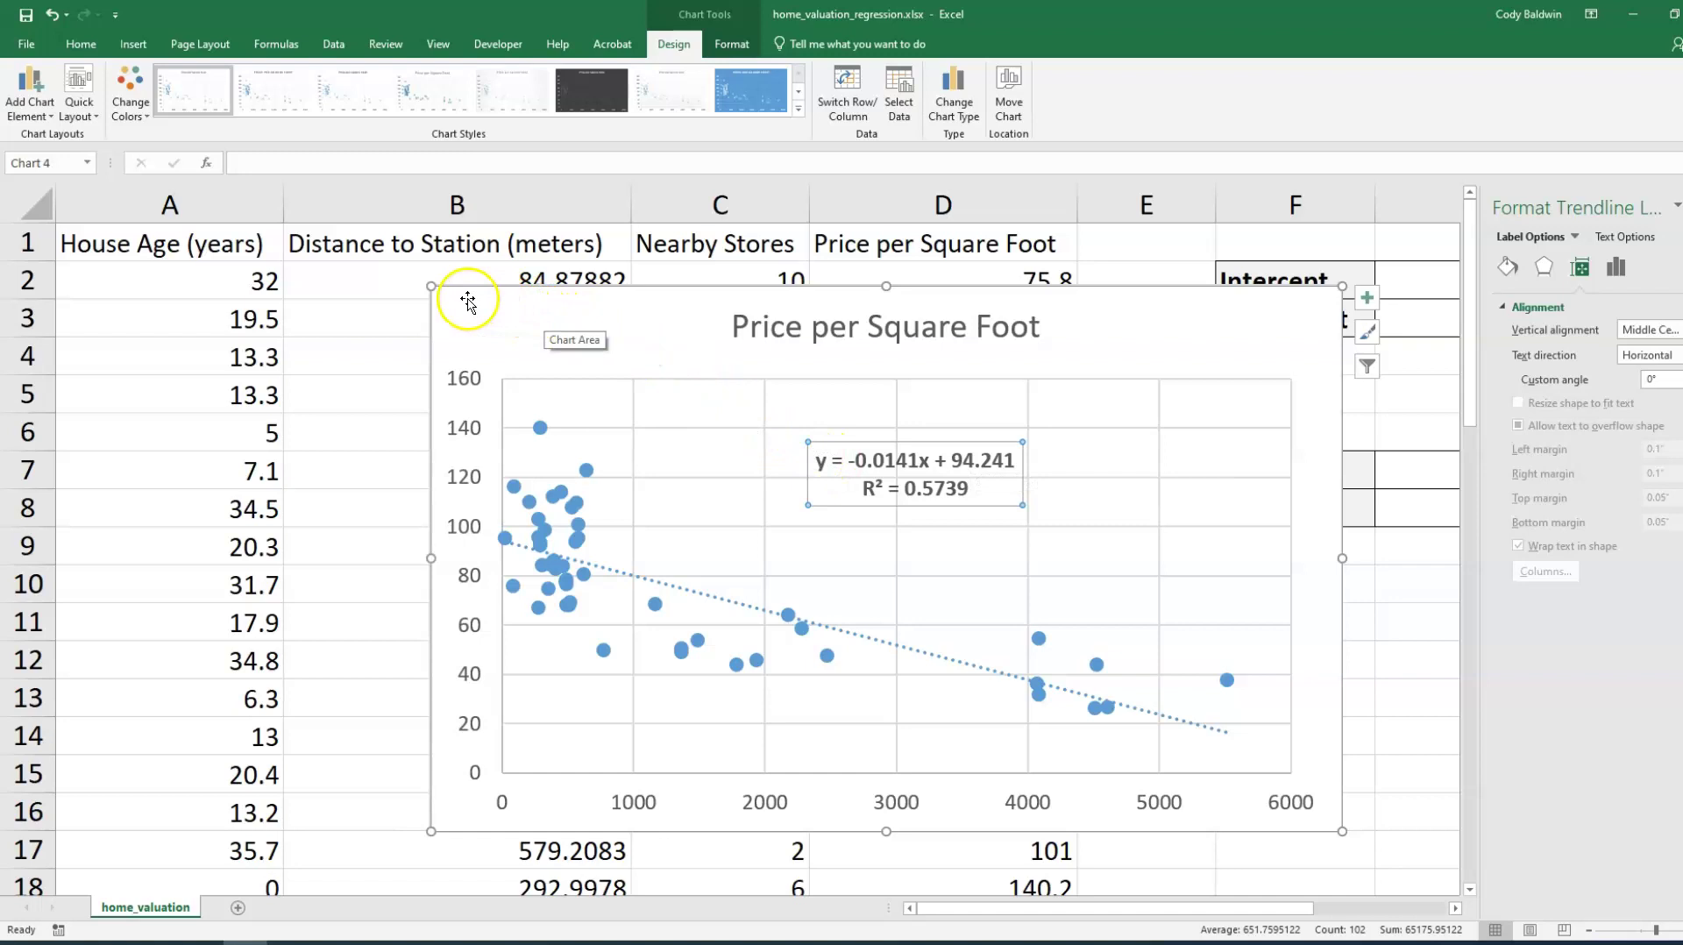
# - Move the chart to the lower right, clear of the data, and close the Format Chart Area pane
pyautogui.moveTo(468, 300); pyautogui.dragTo(1258, 582)
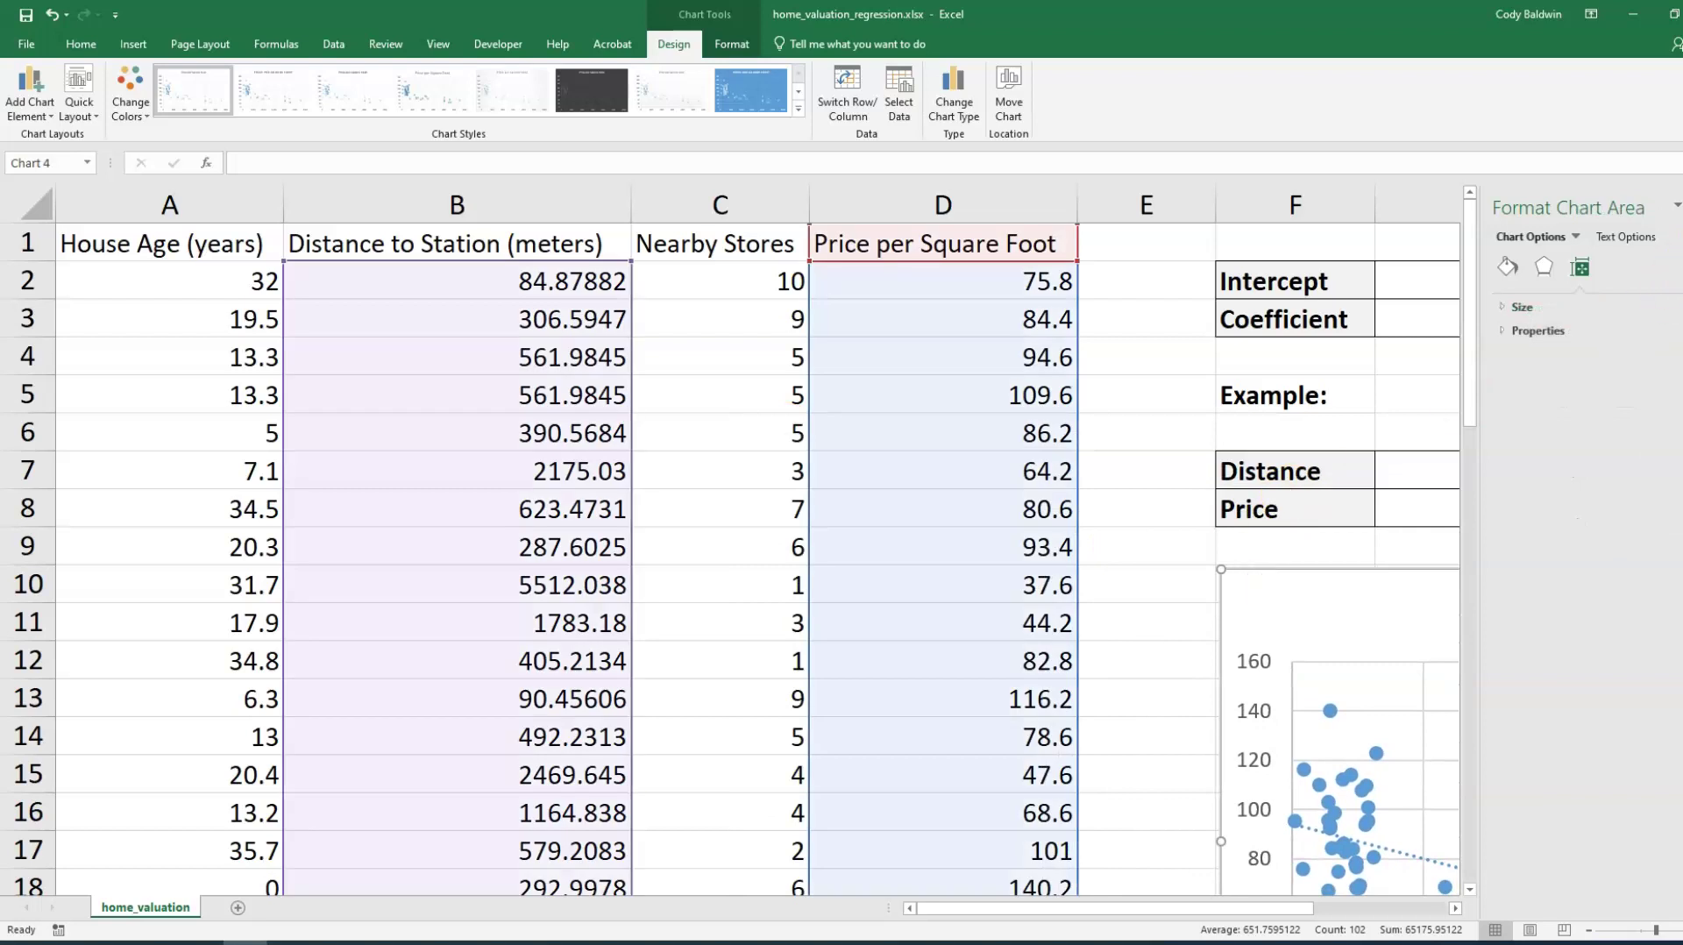
pyautogui.click(1670, 204)
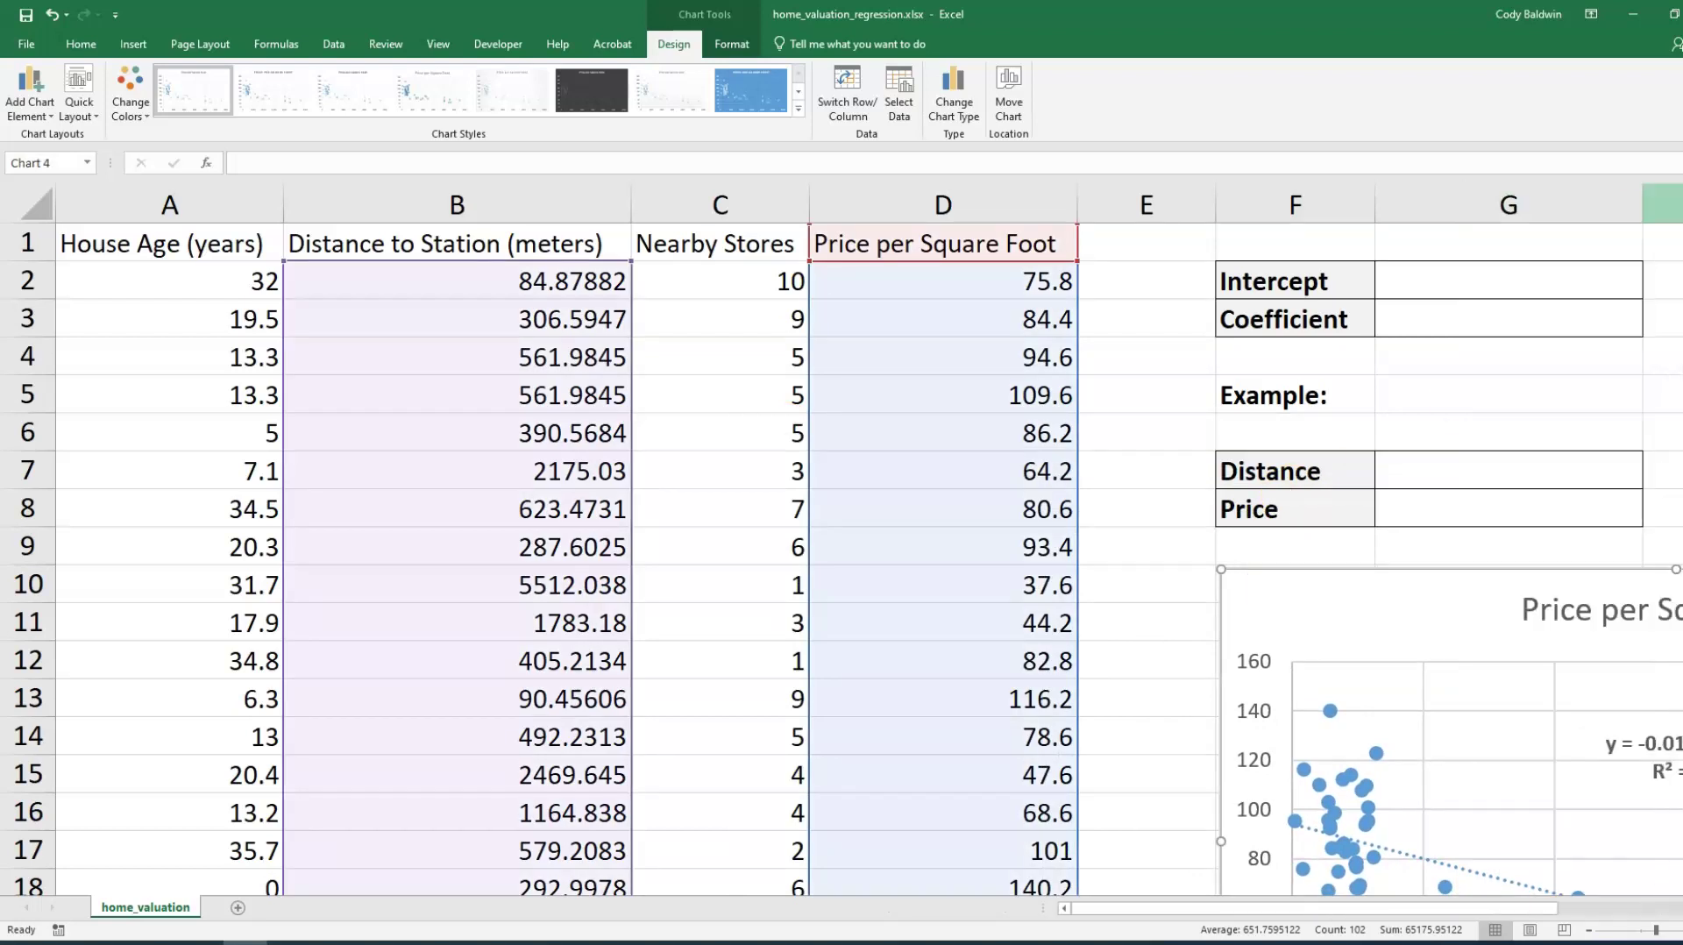
pyautogui.click(1406, 275)
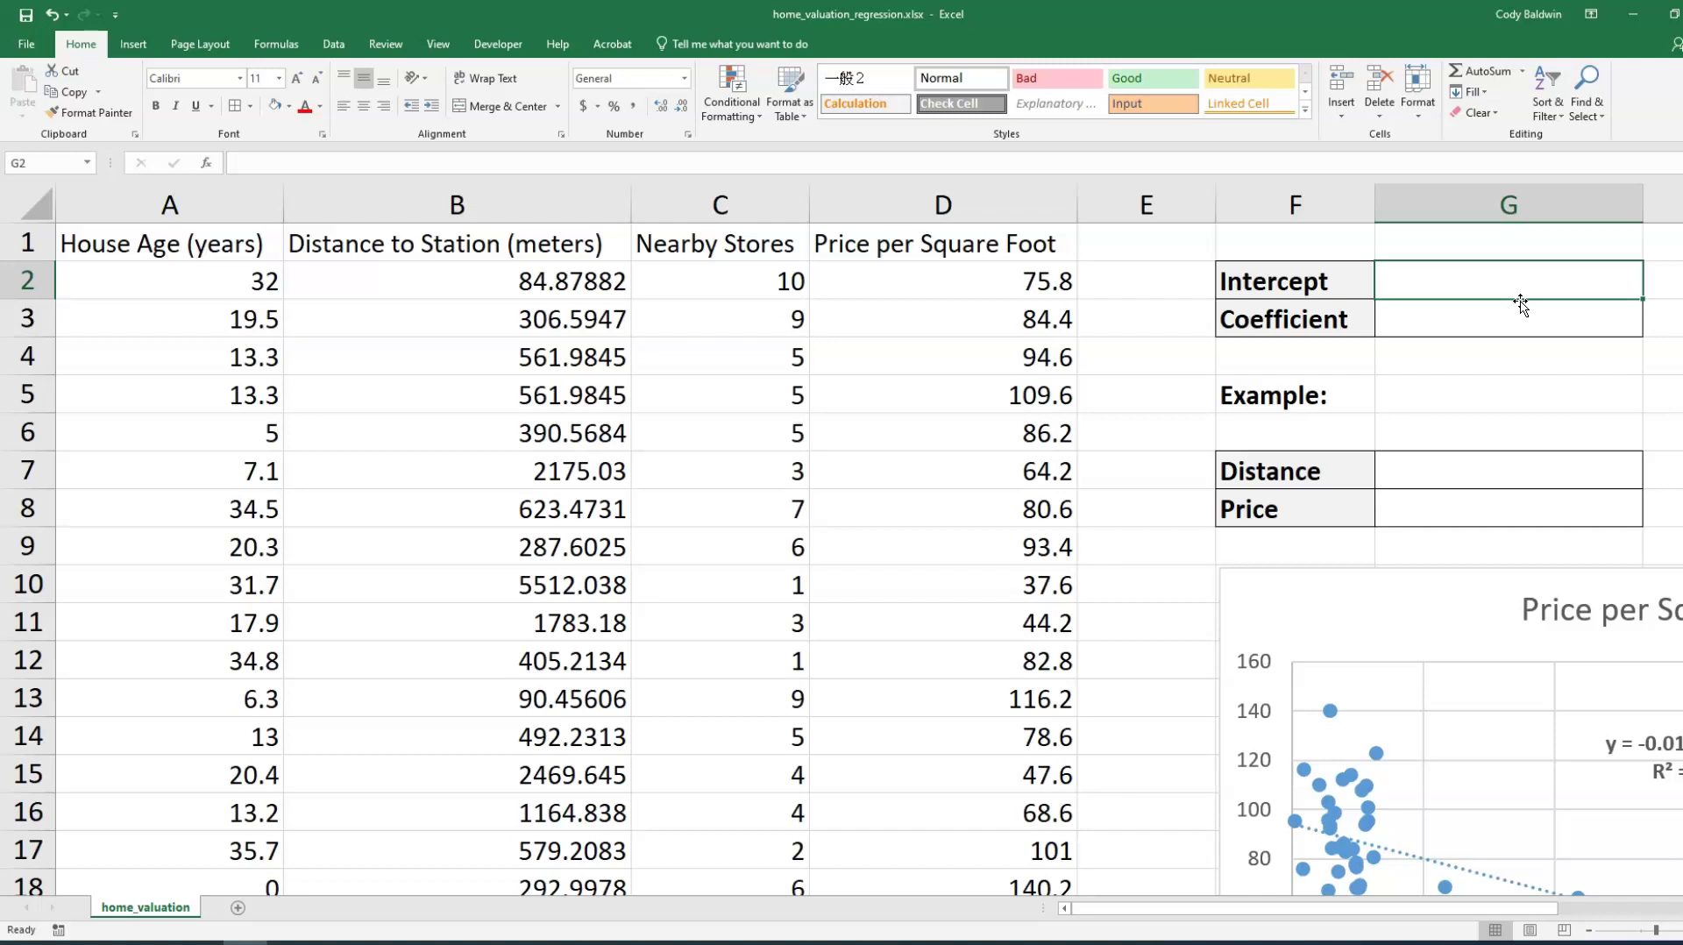
# - Enter =INTERCEPT(D:D,B:B) in G2, returning 94.24146756
pyautogui.write('=')
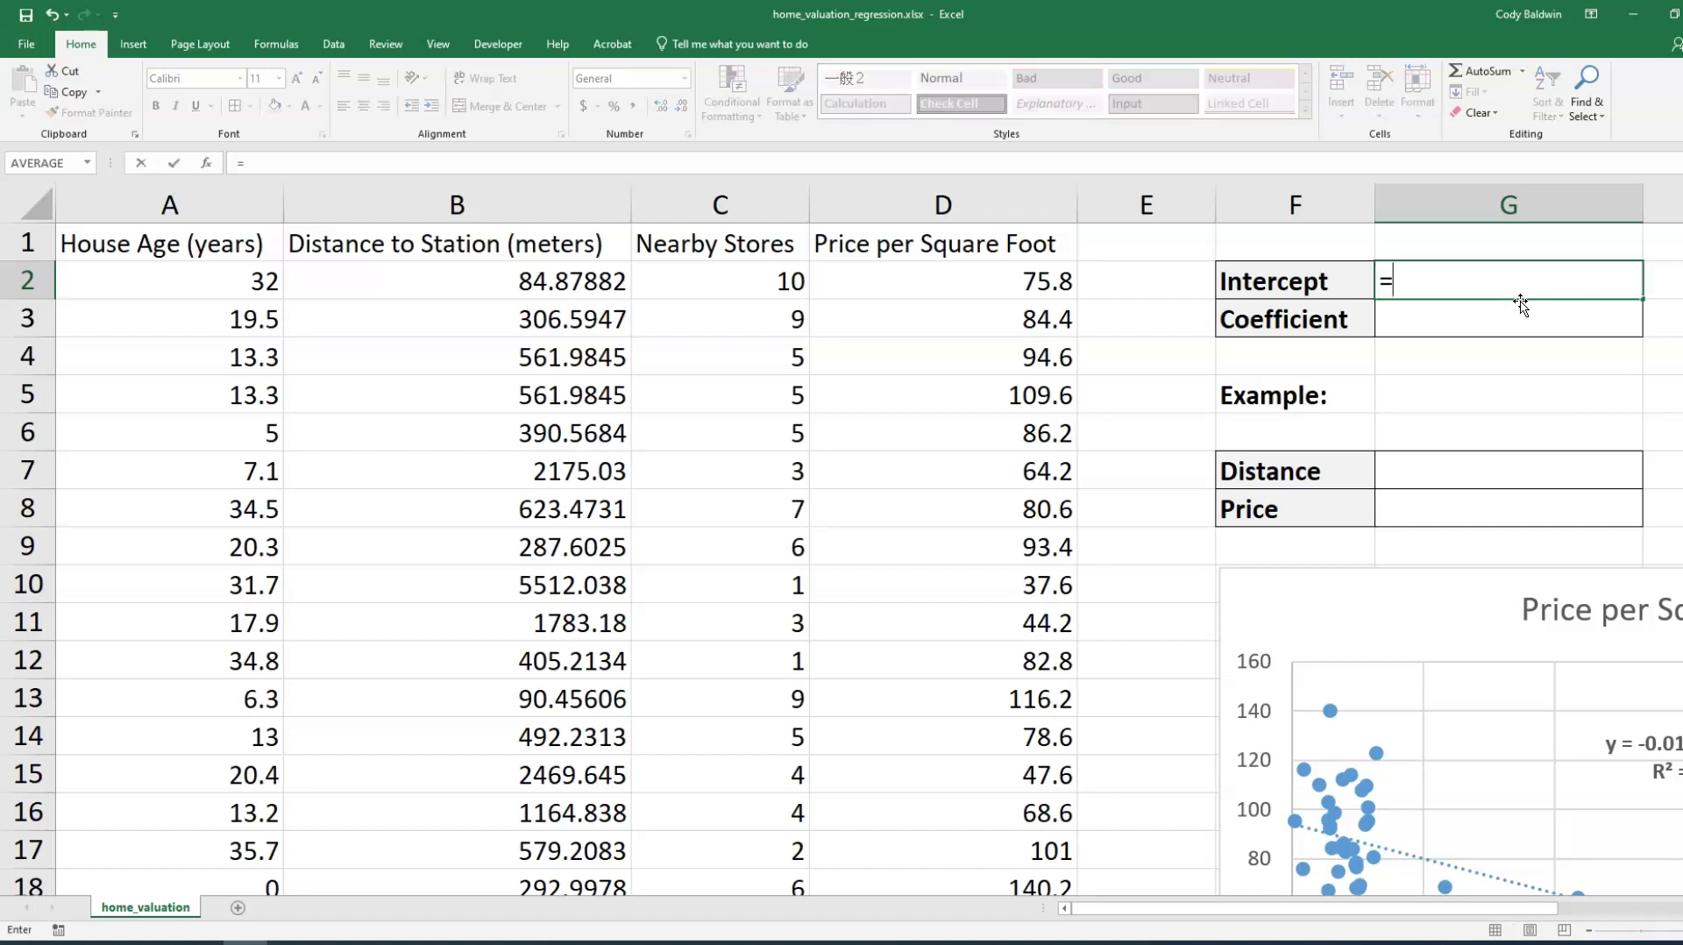
pyautogui.write('intercept')
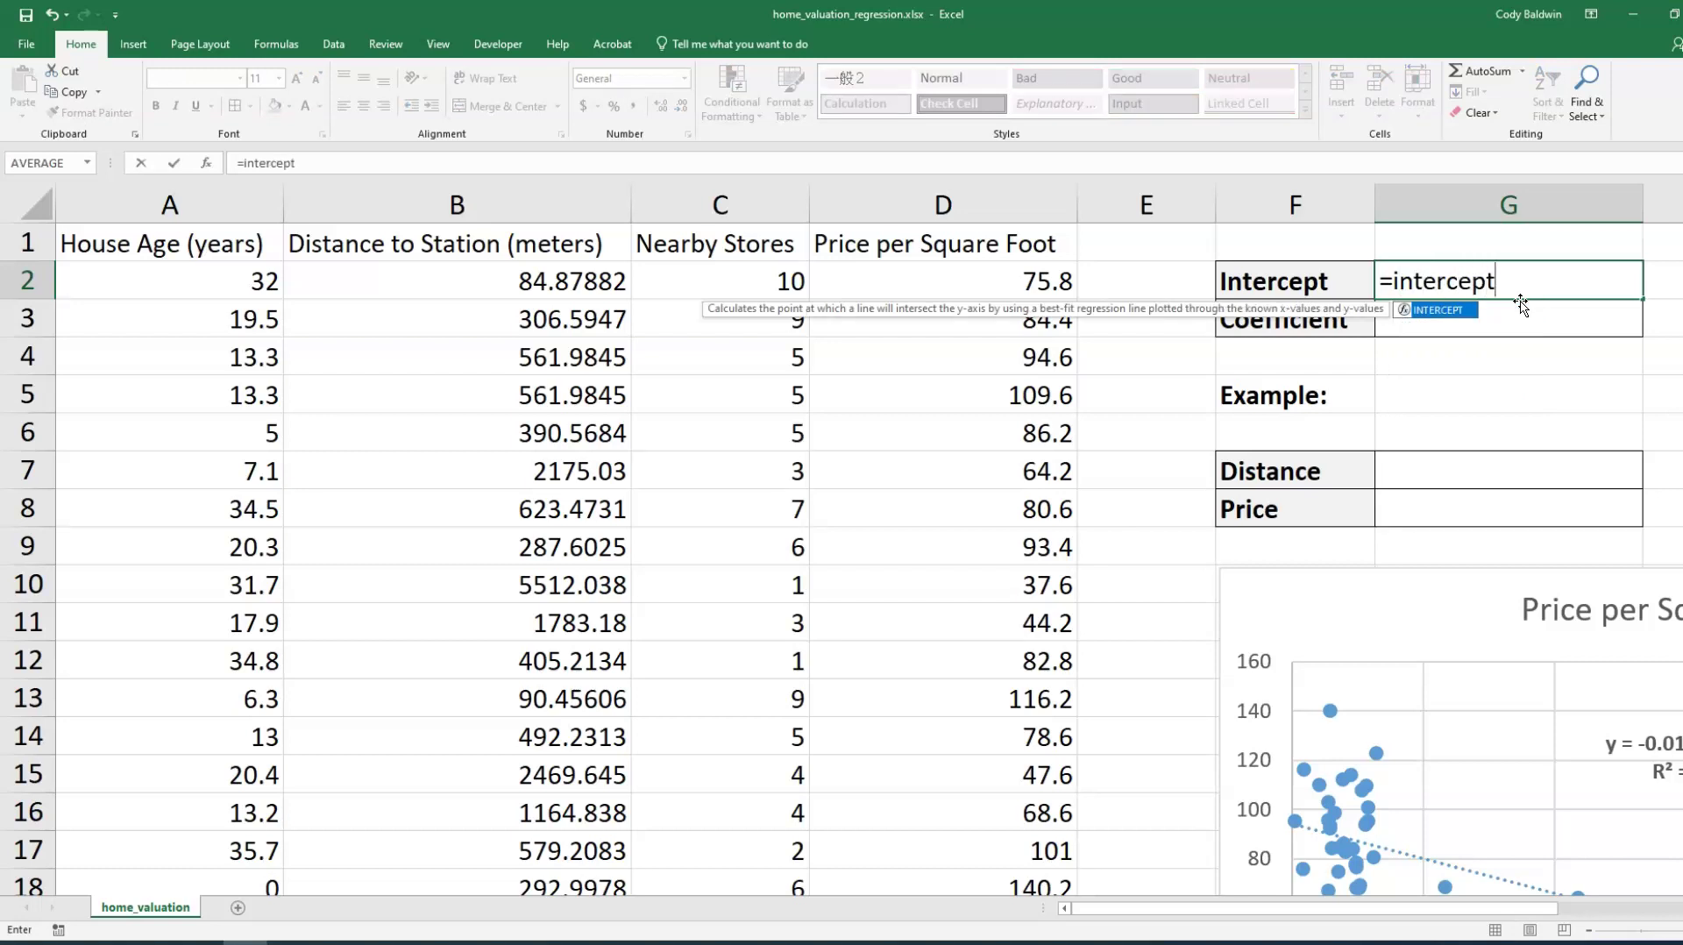
pyautogui.write('(')
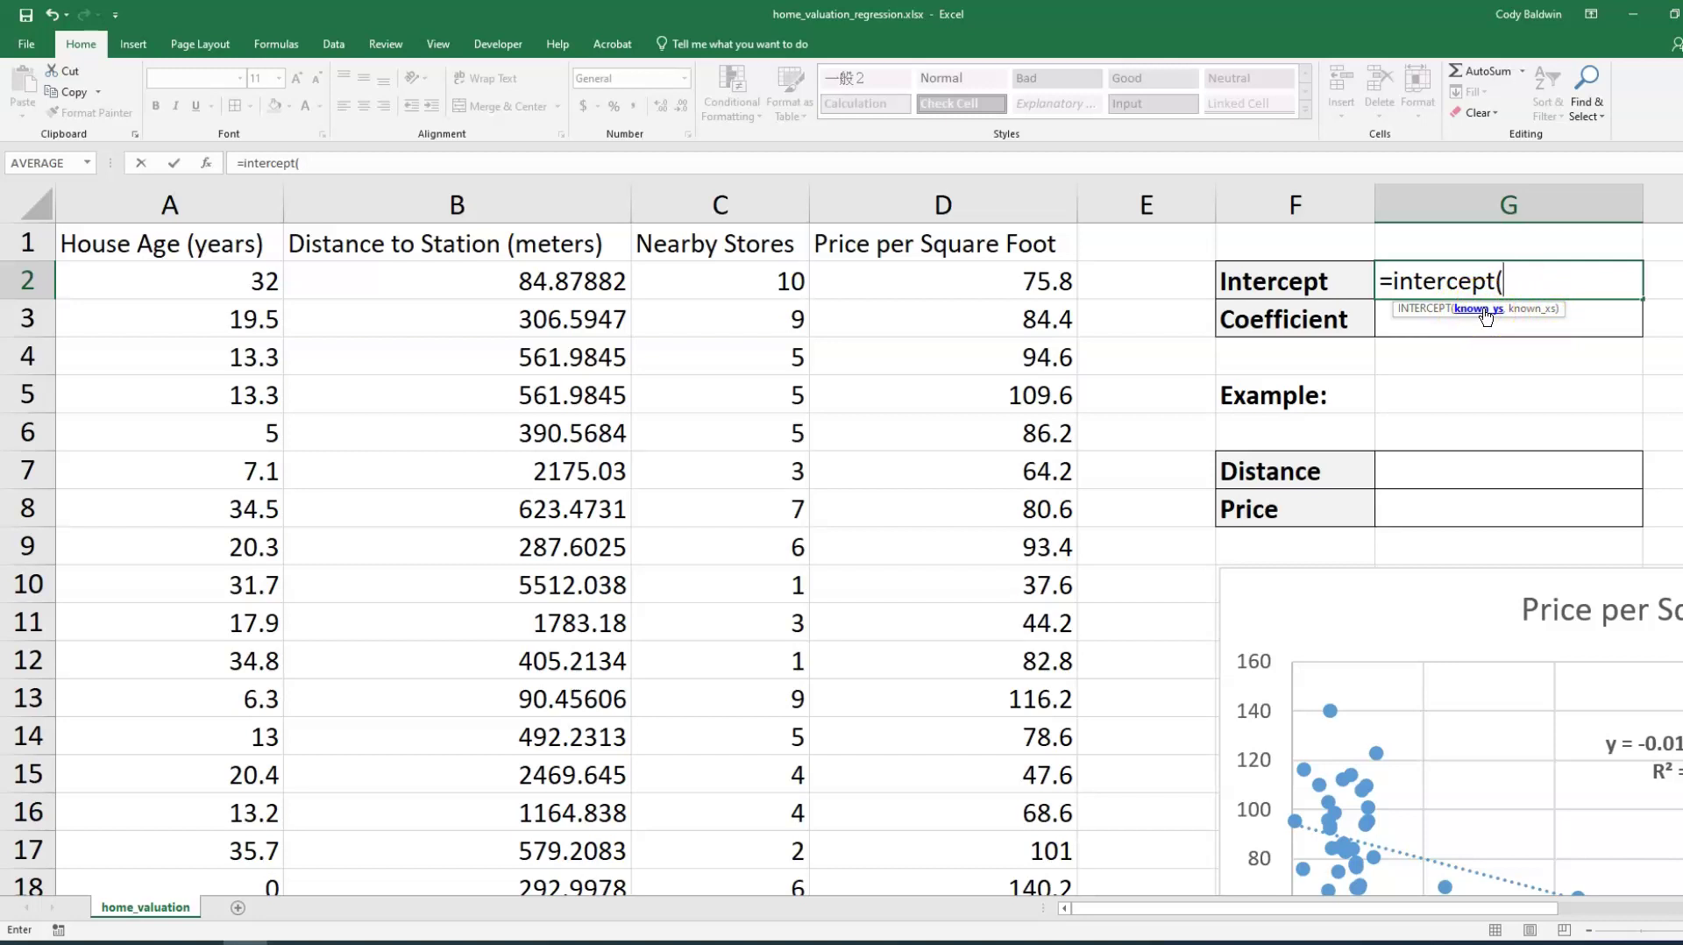
pyautogui.click(972, 198)
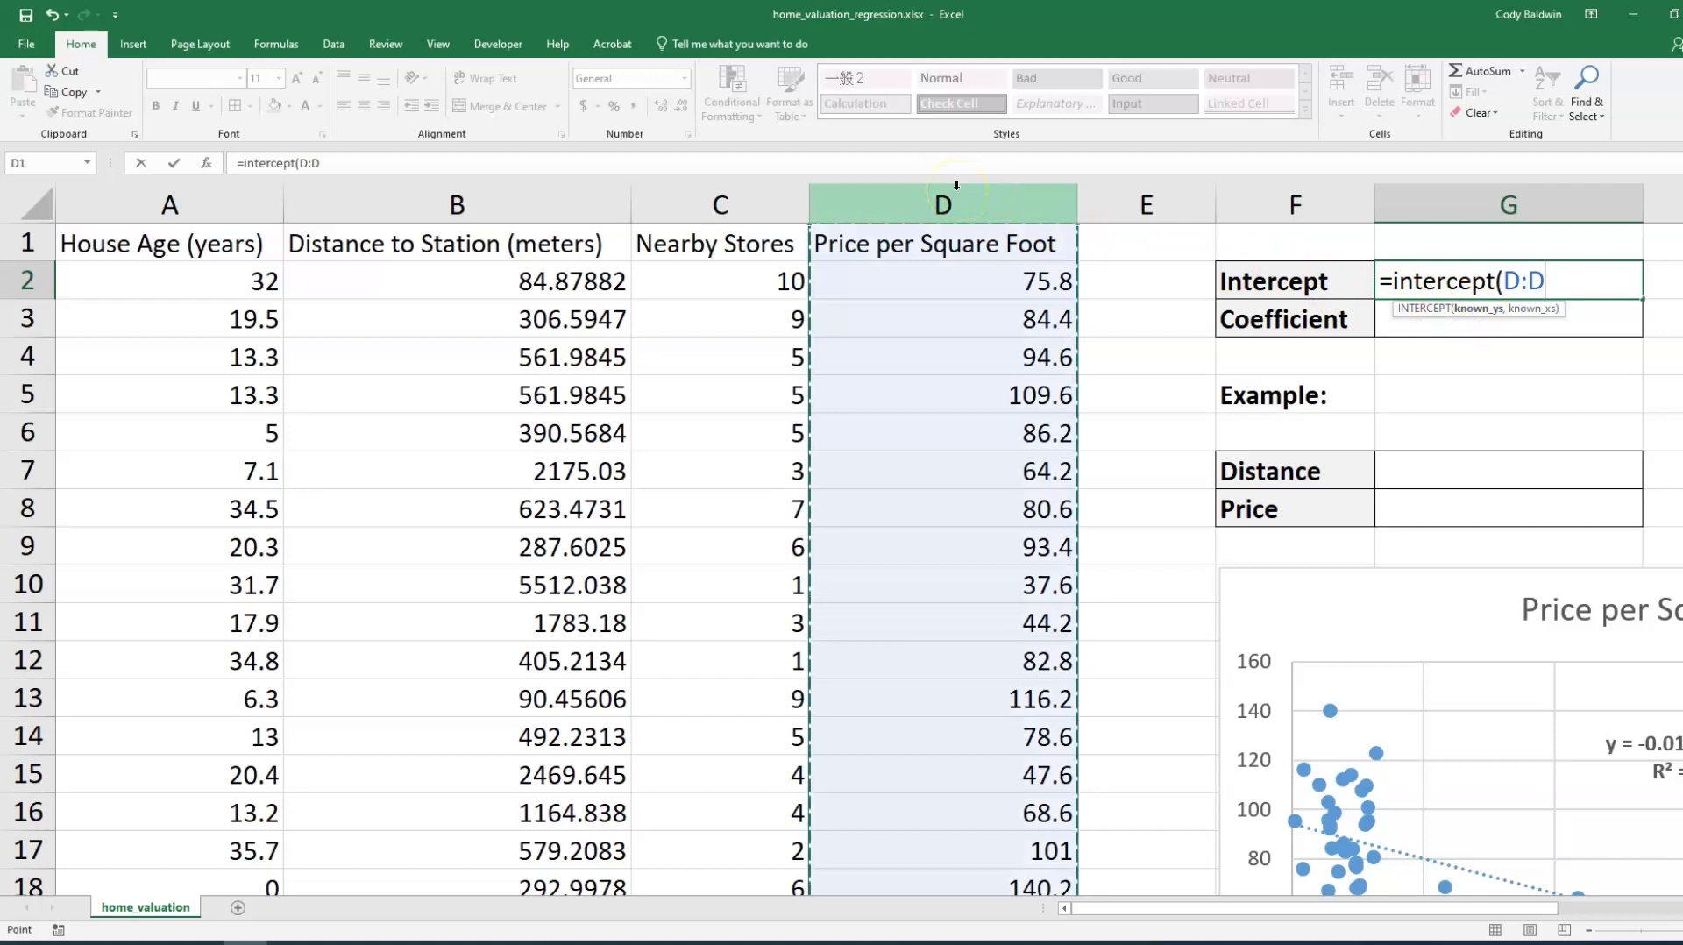
pyautogui.write(',')
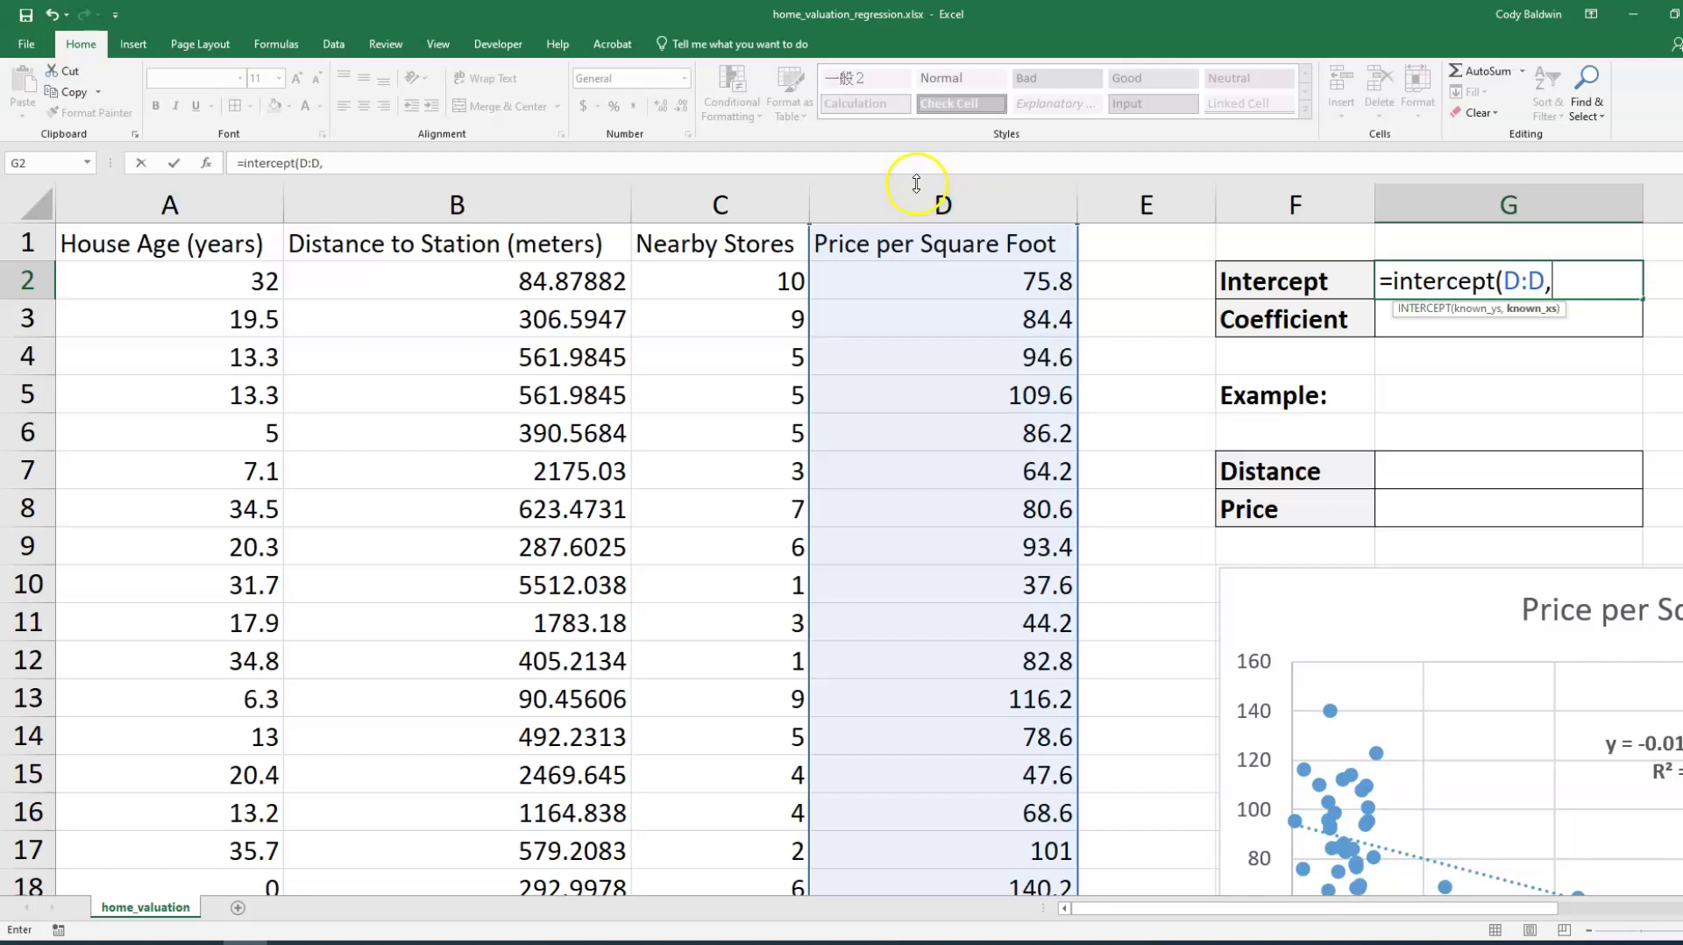
pyautogui.click(467, 198)
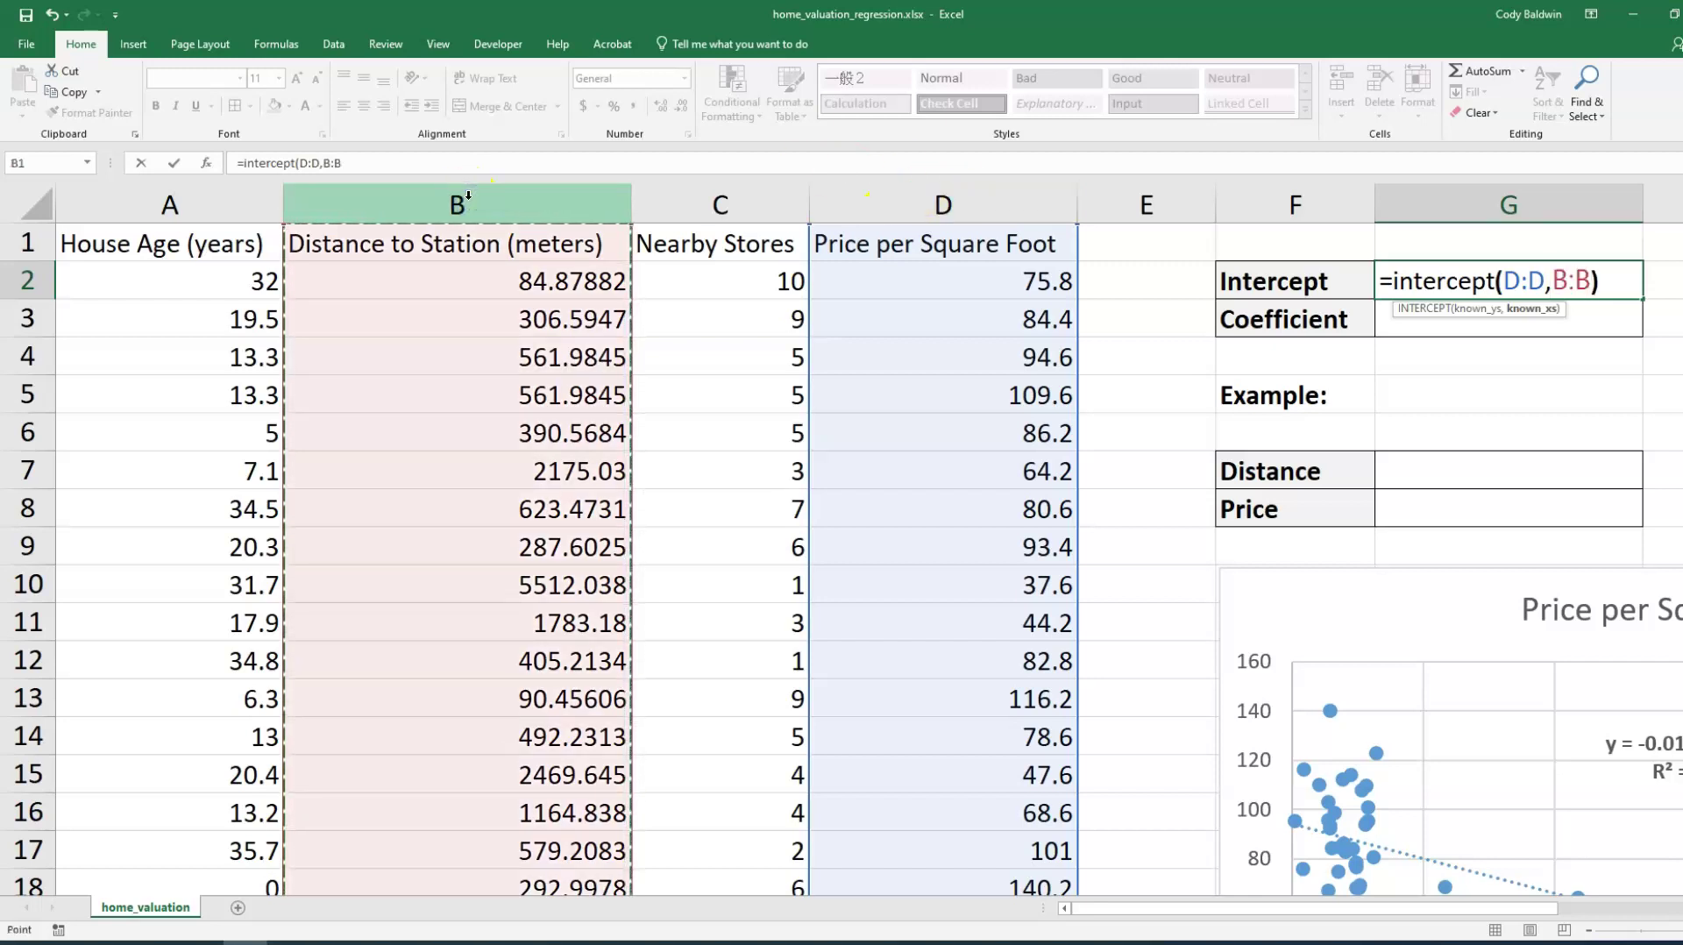
pyautogui.write(')')
pyautogui.hotkey('ctrl', 'Return')
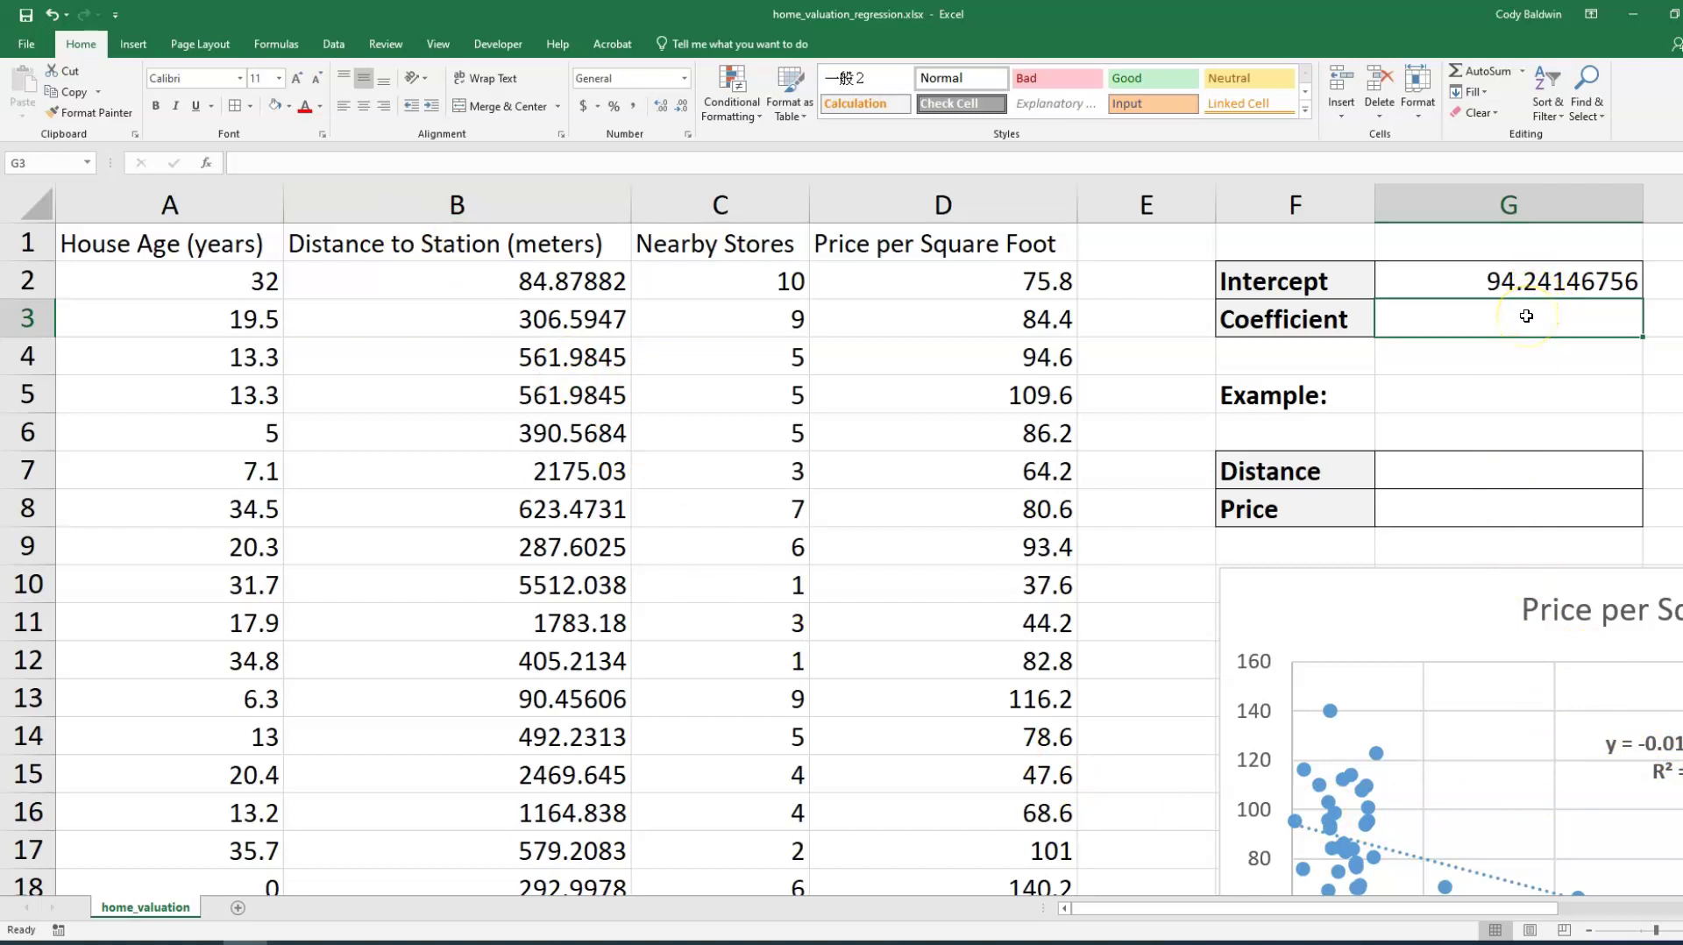
# - Enter =SLOPE(D:D,B:B) in G3 (-0.01410225), then type 1000 as the example distance in G7
pyautogui.write('=')
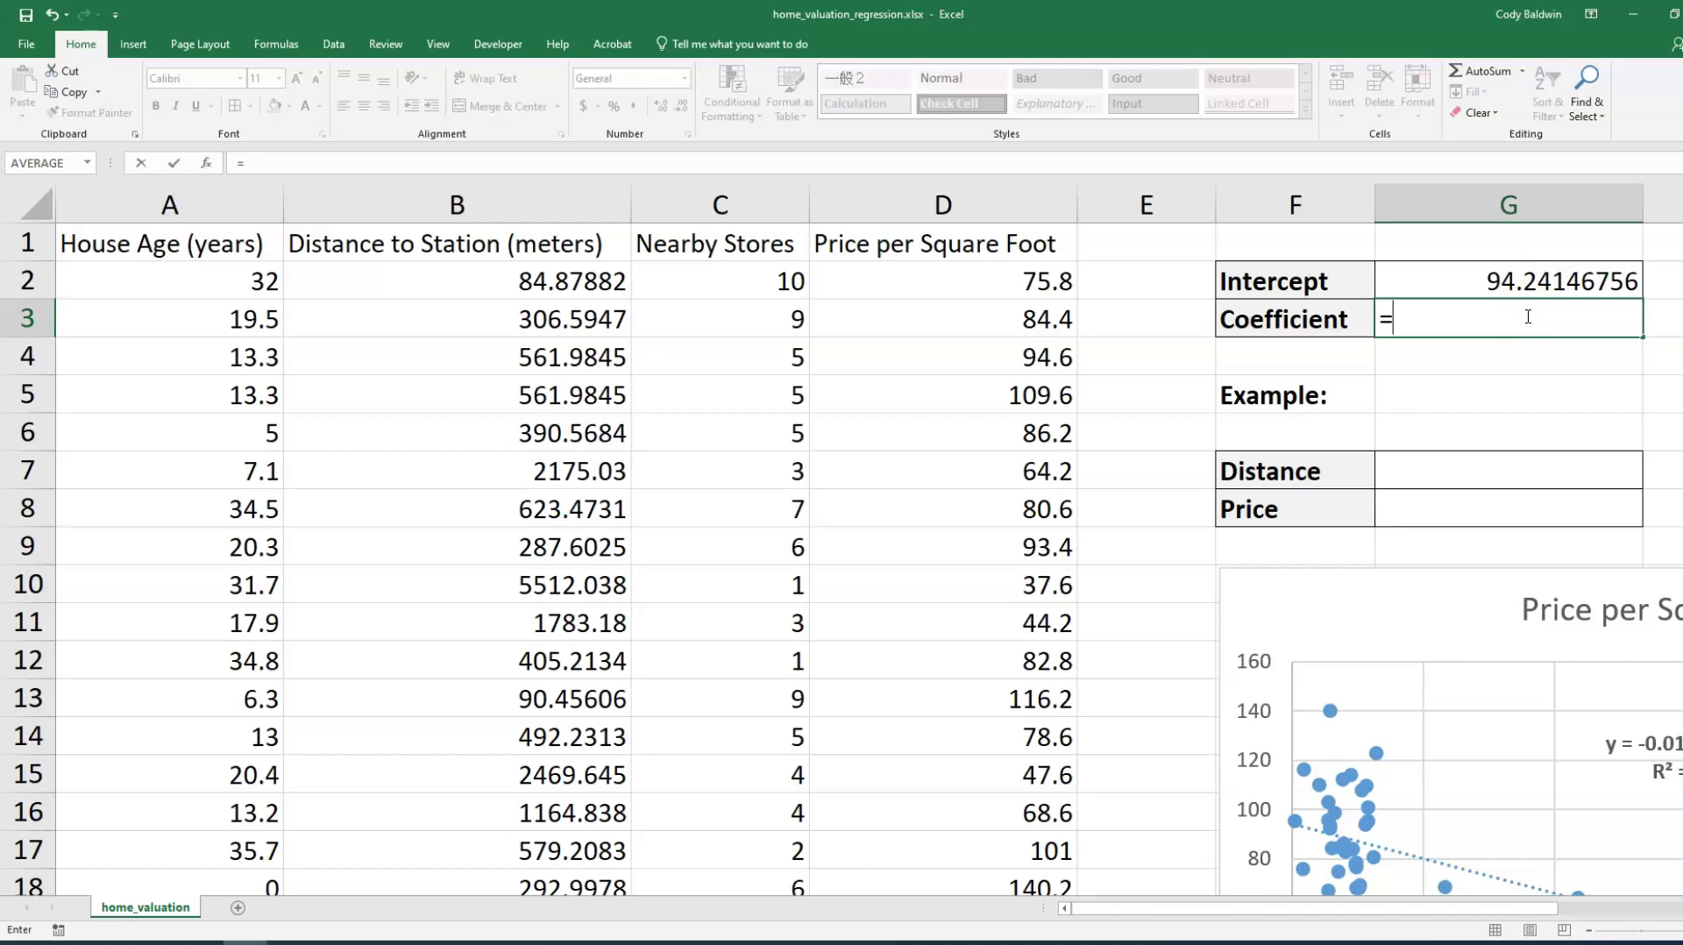
pyautogui.write('slope')
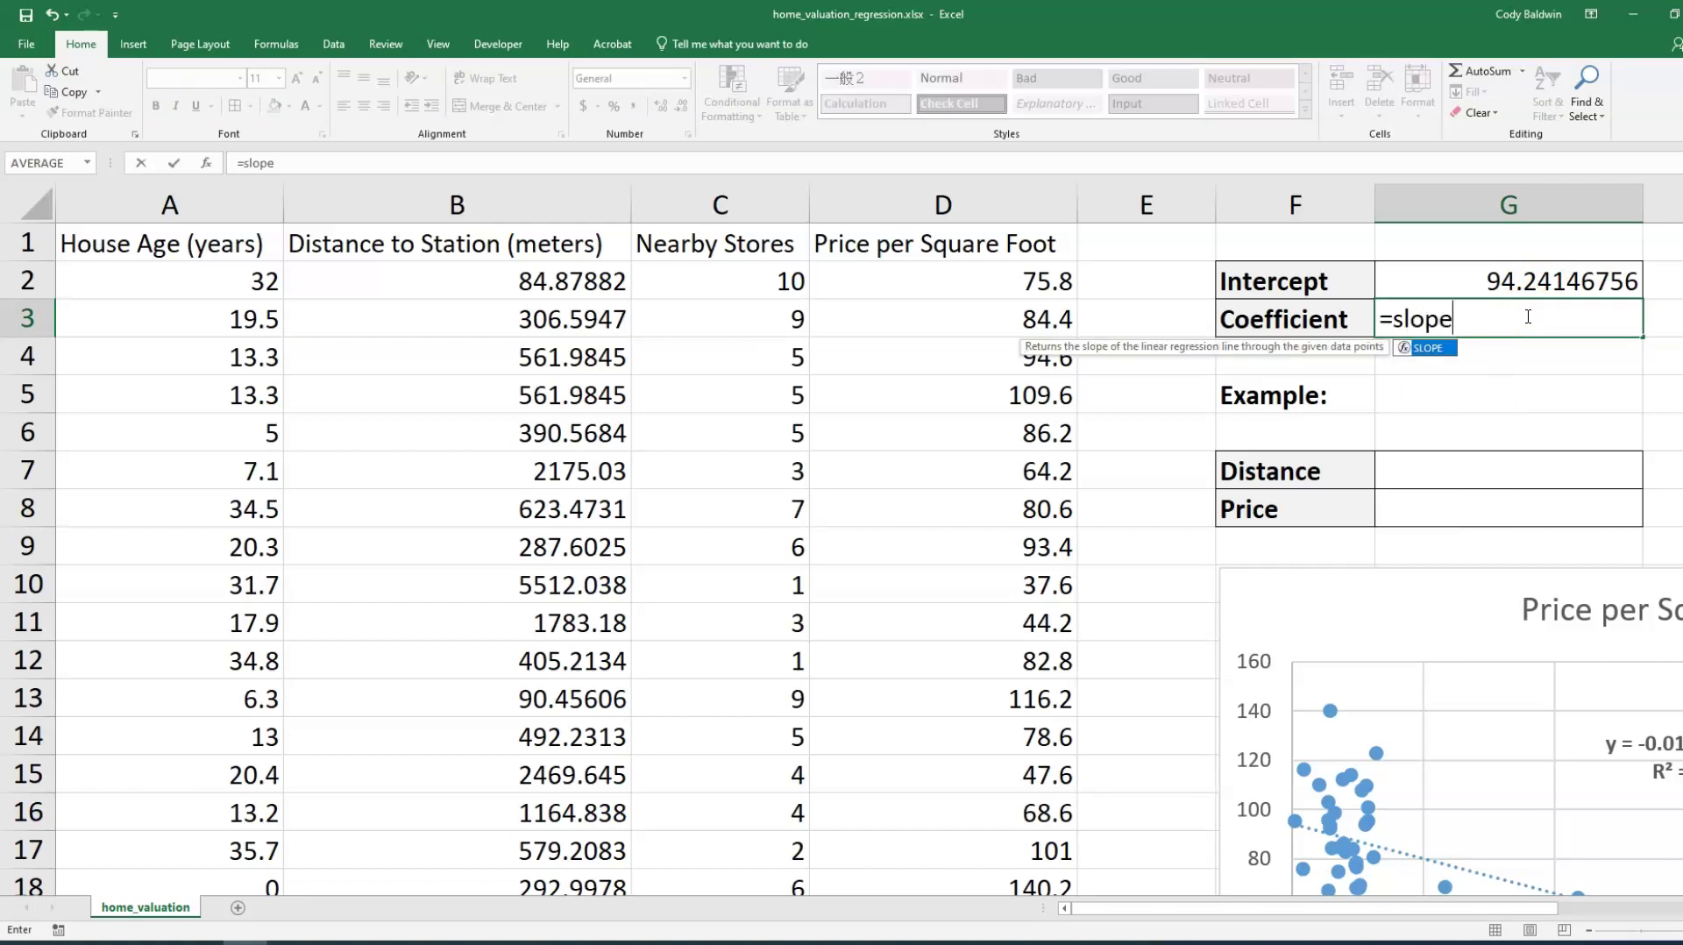
pyautogui.write('(')
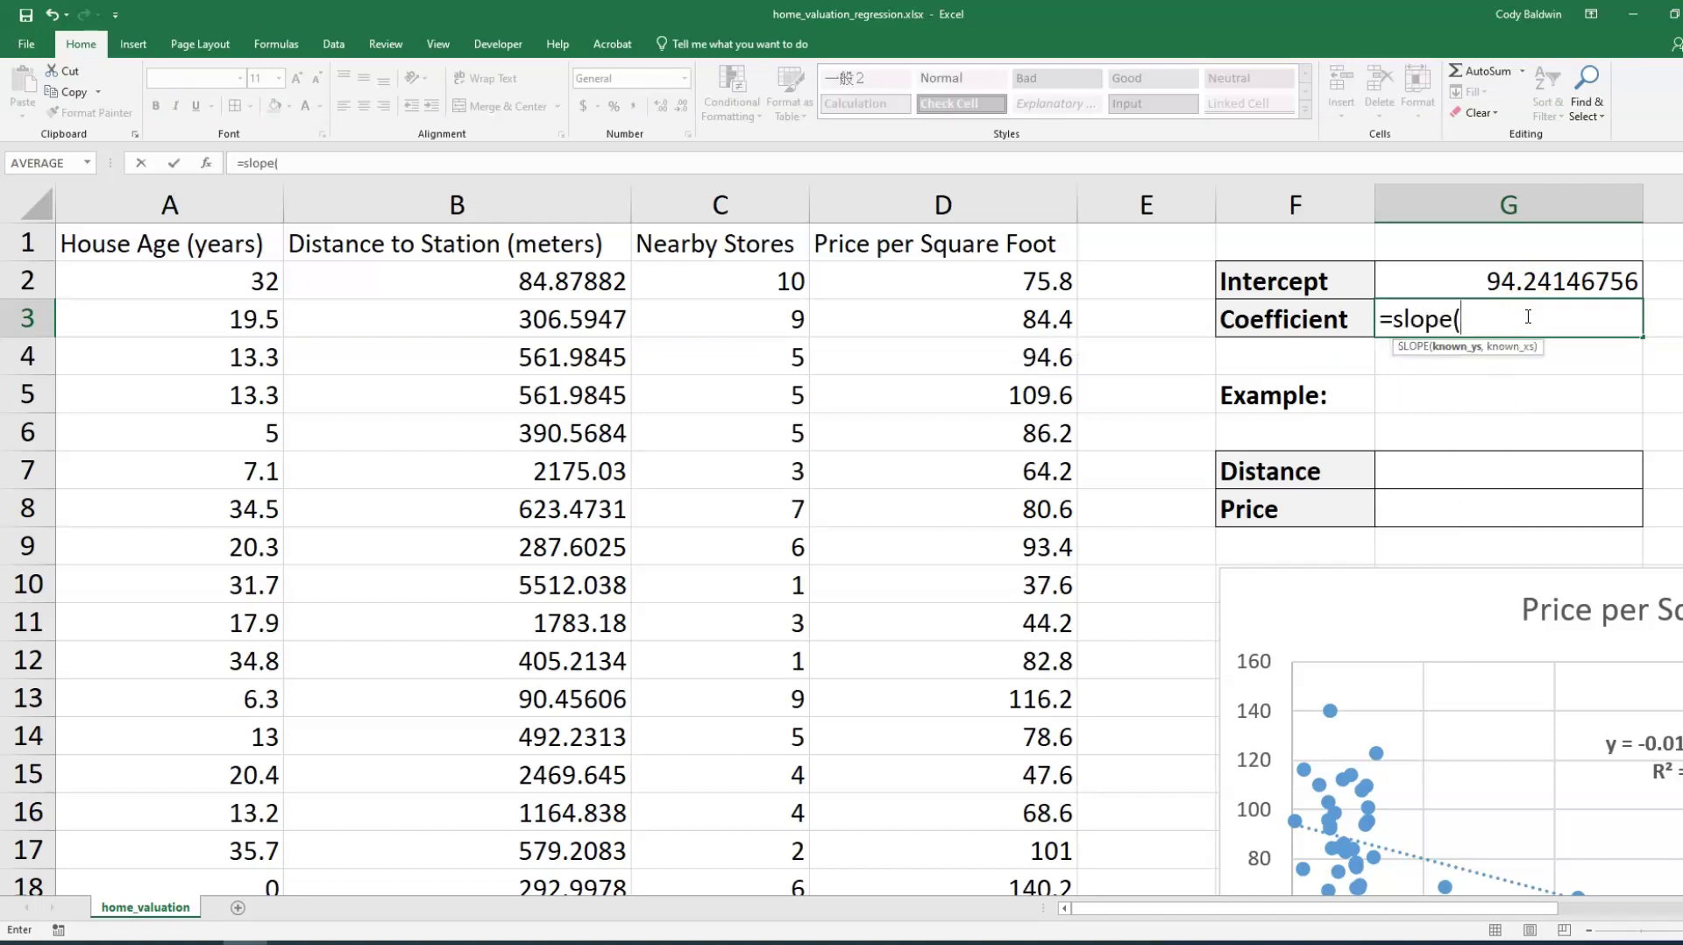
pyautogui.click(979, 199)
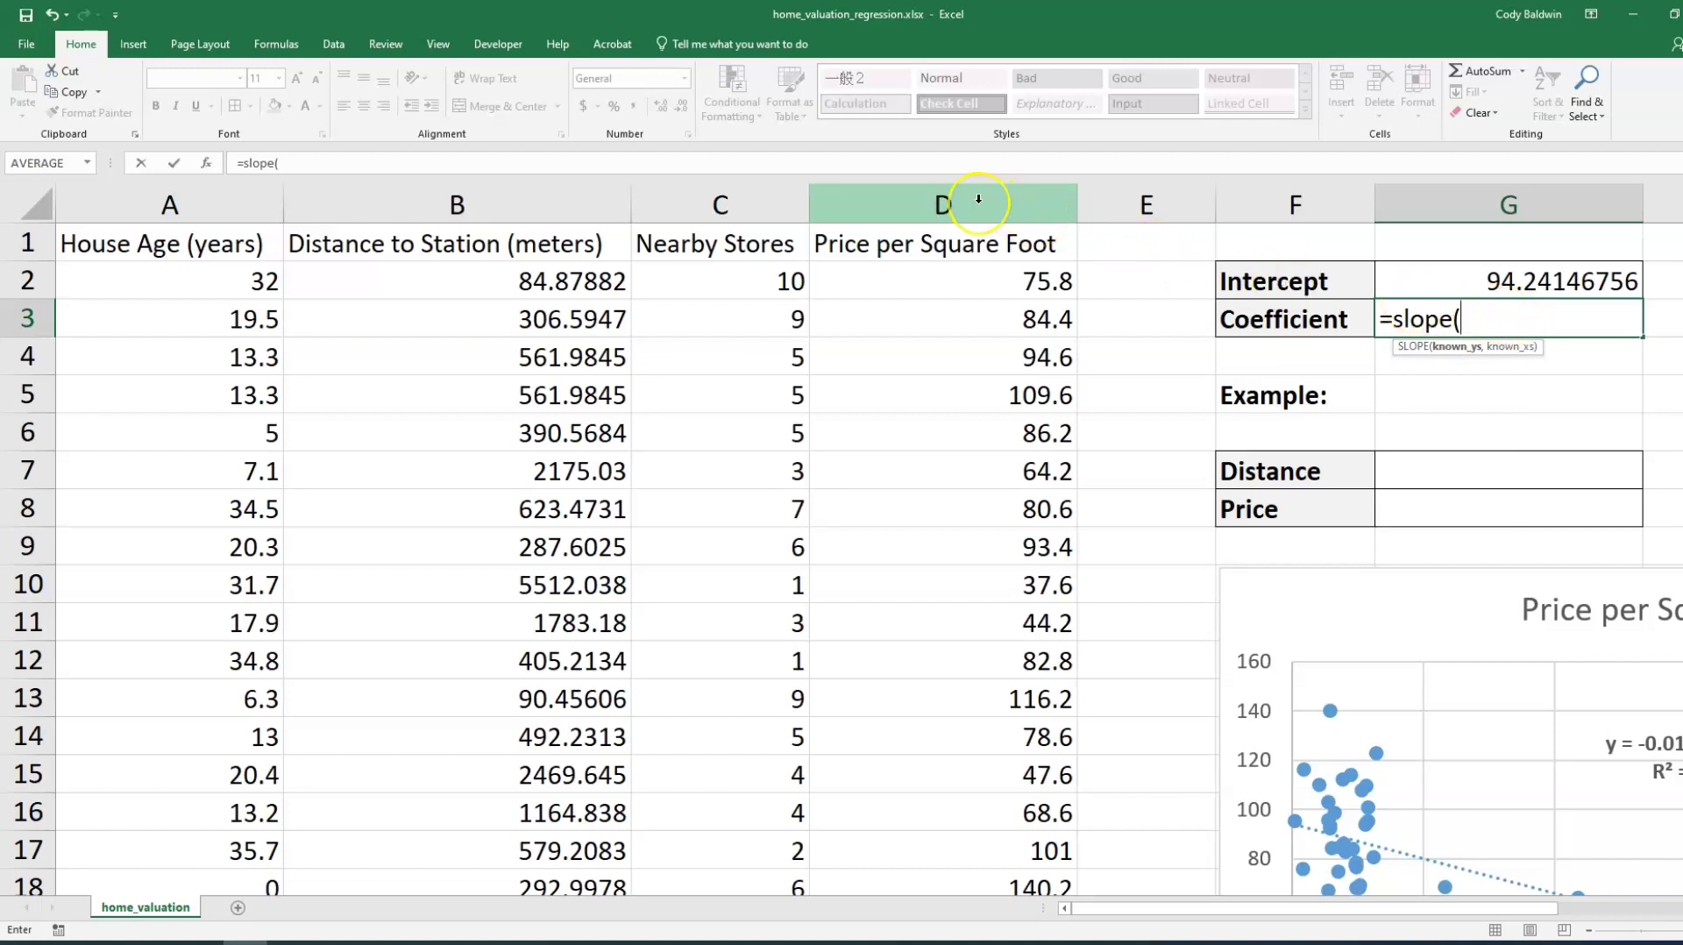
pyautogui.click(979, 199)
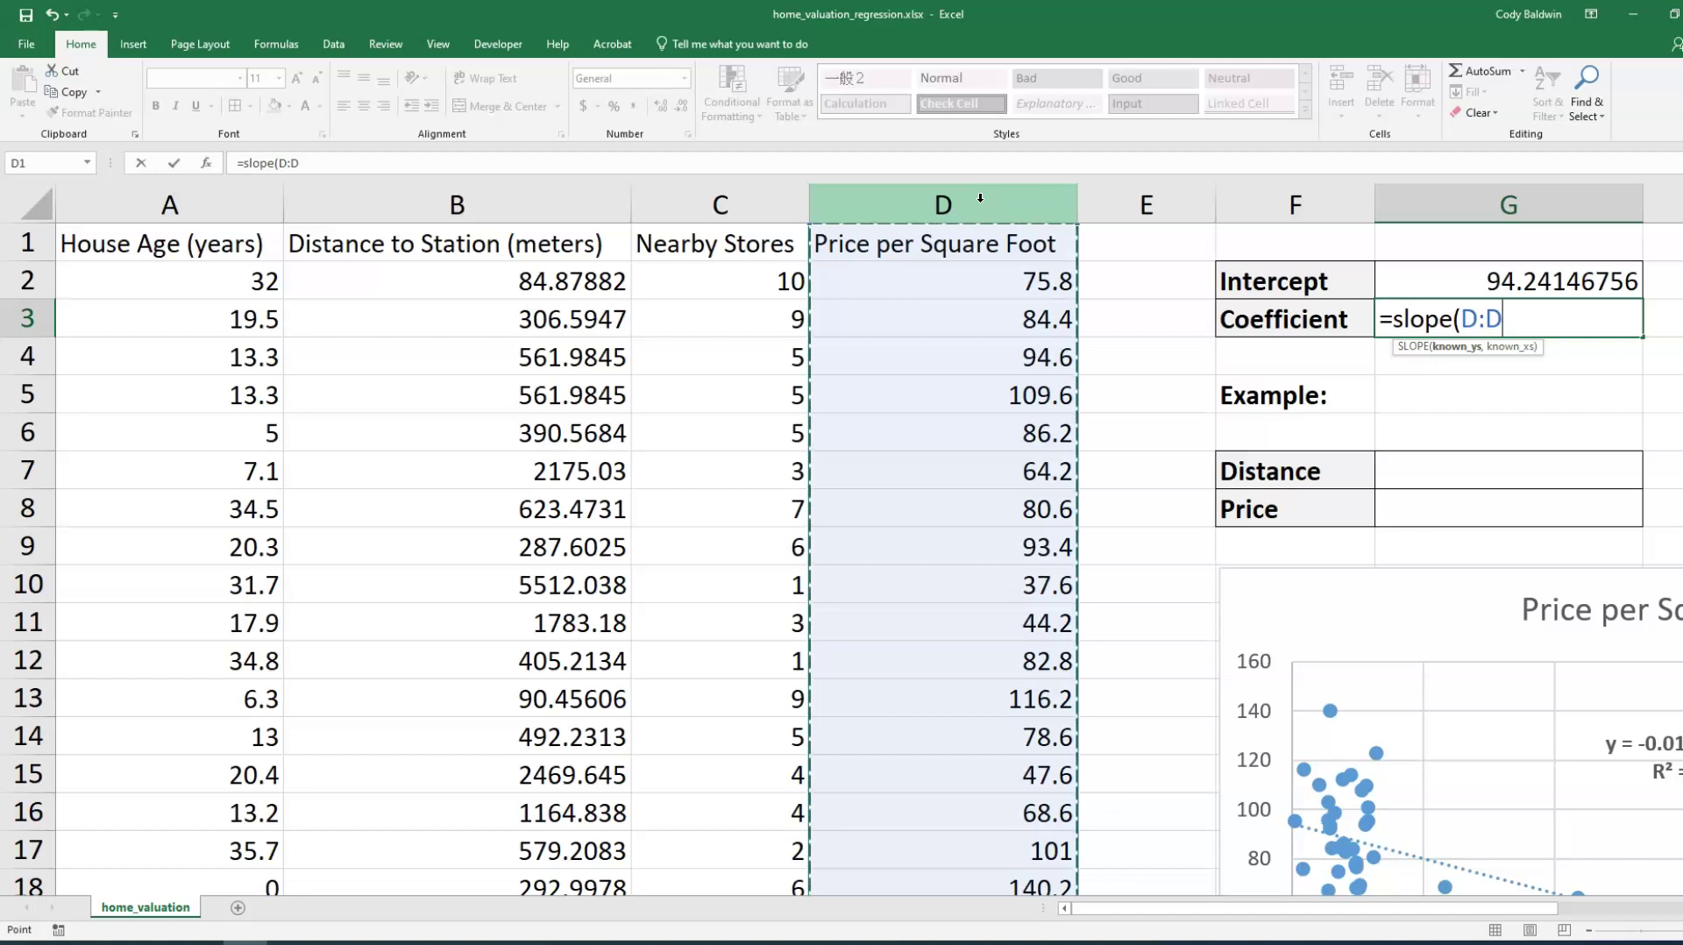
pyautogui.write(',')
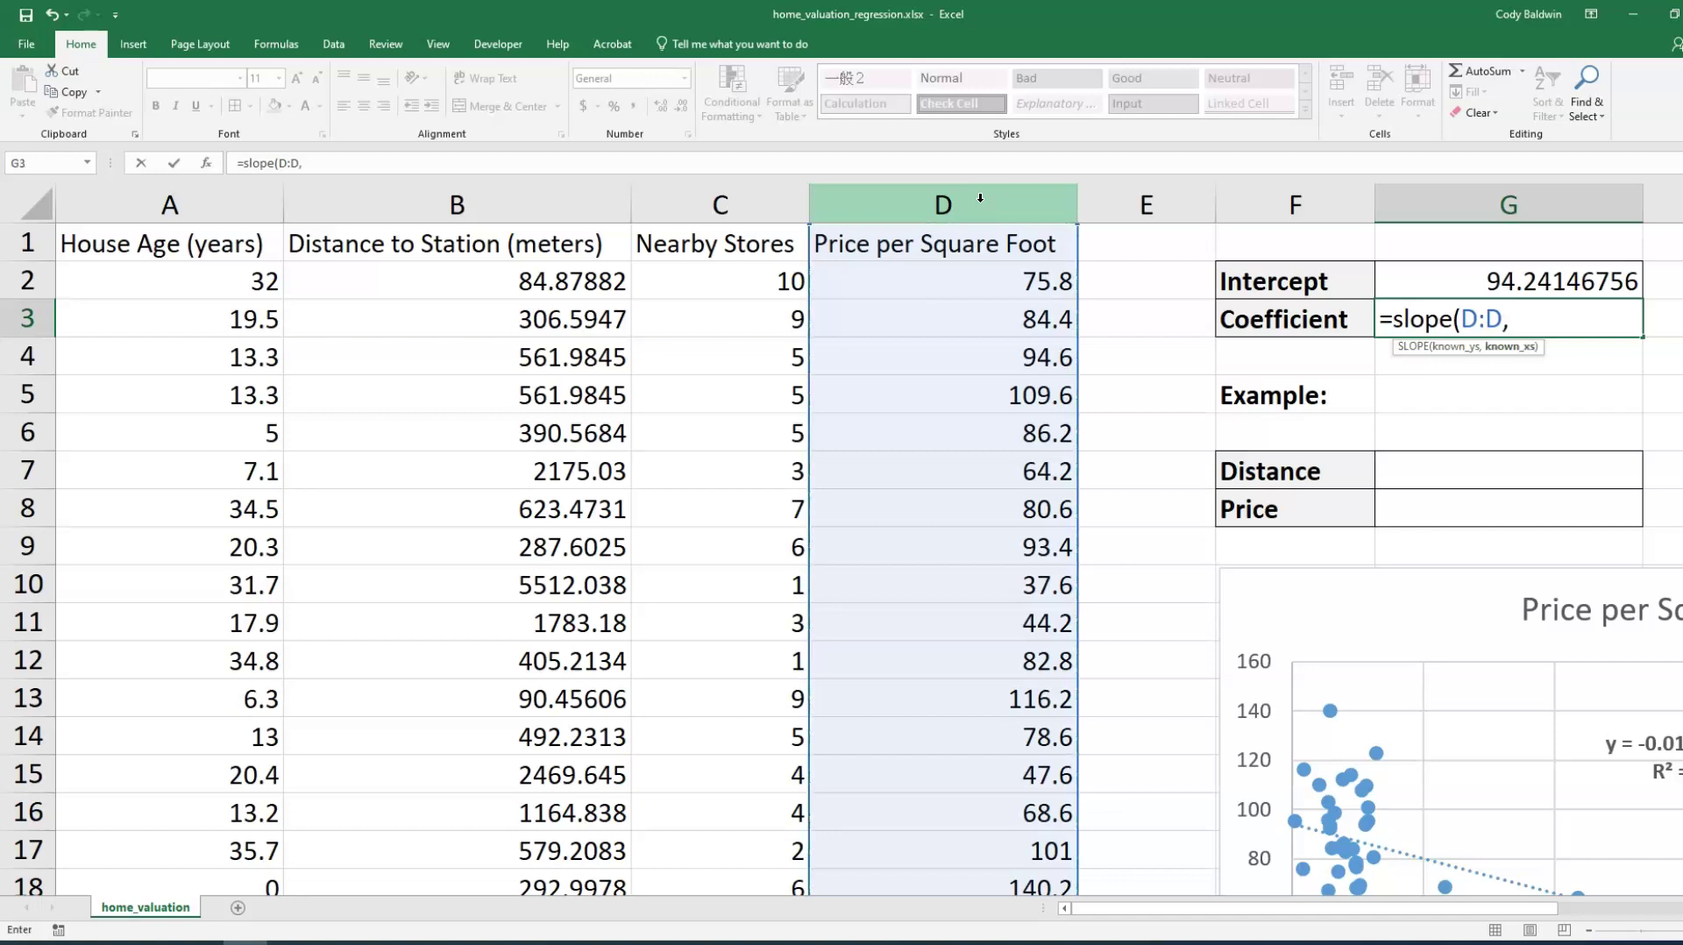
pyautogui.click(544, 192)
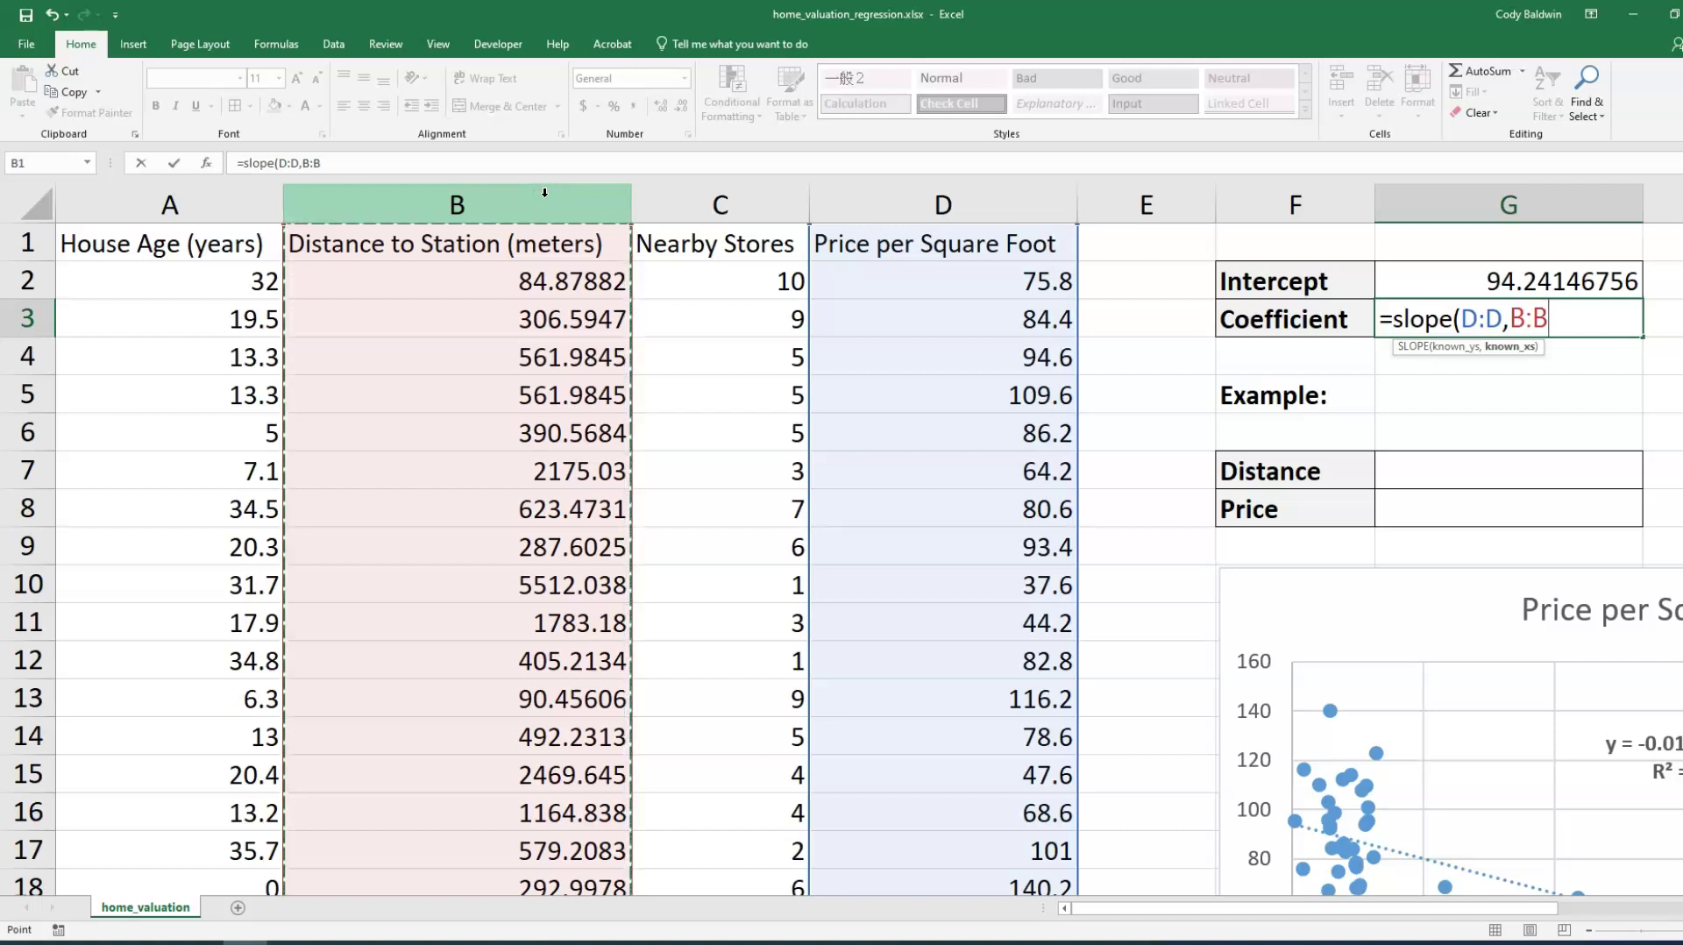
pyautogui.write(')')
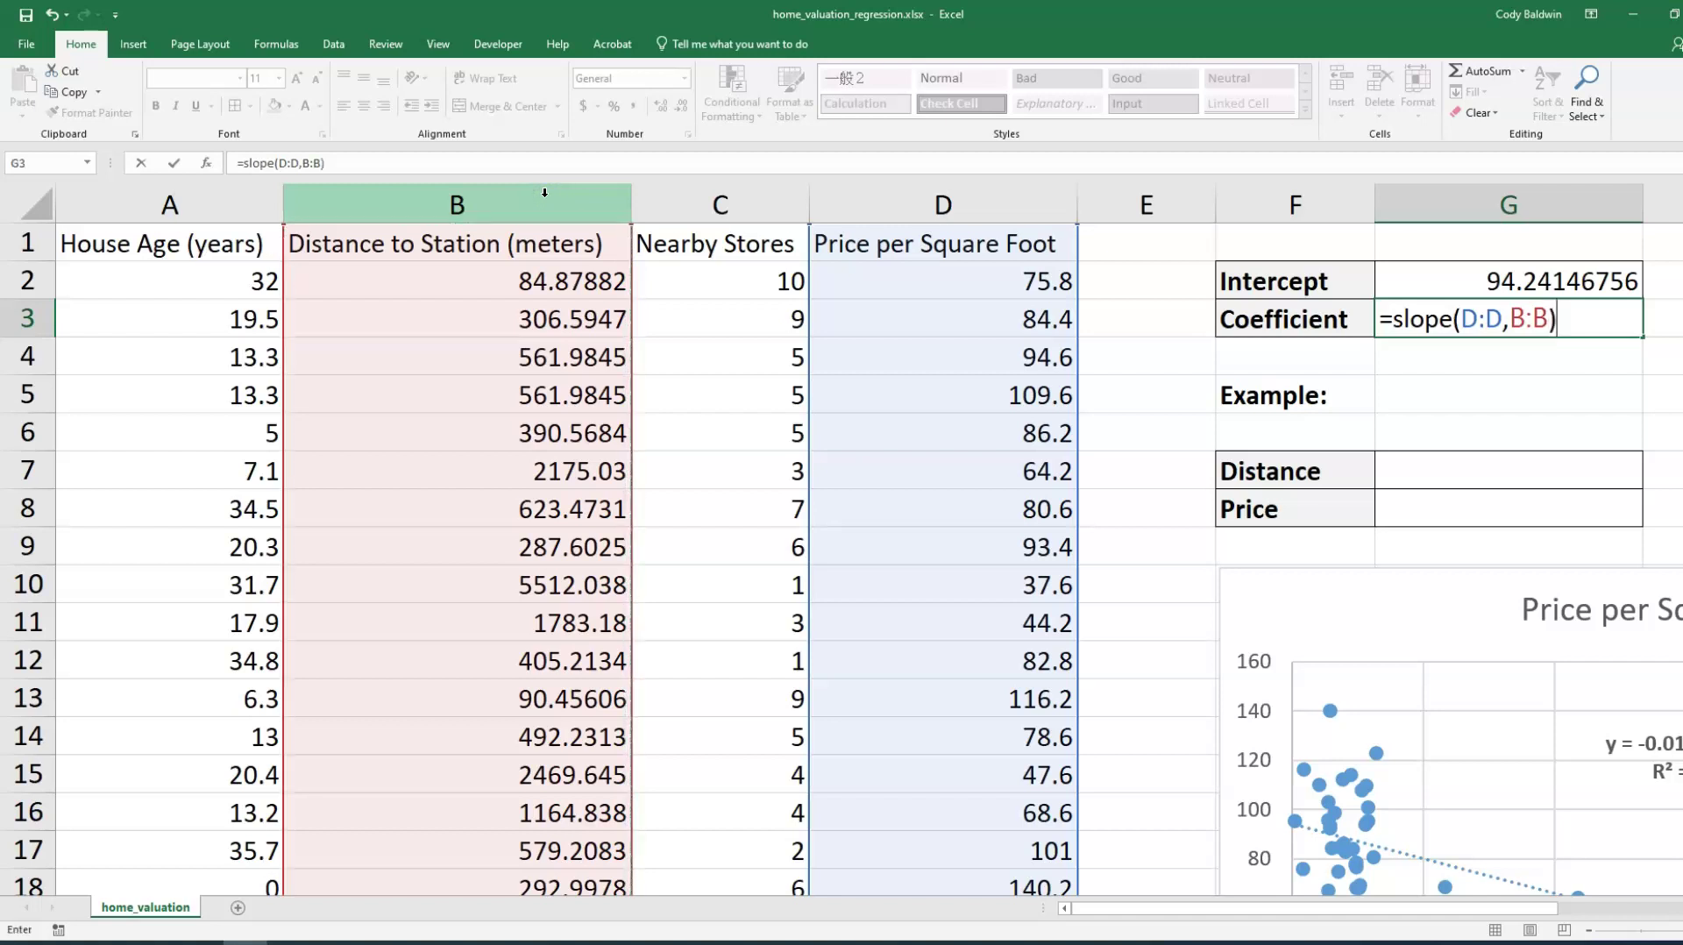
pyautogui.press('Return')
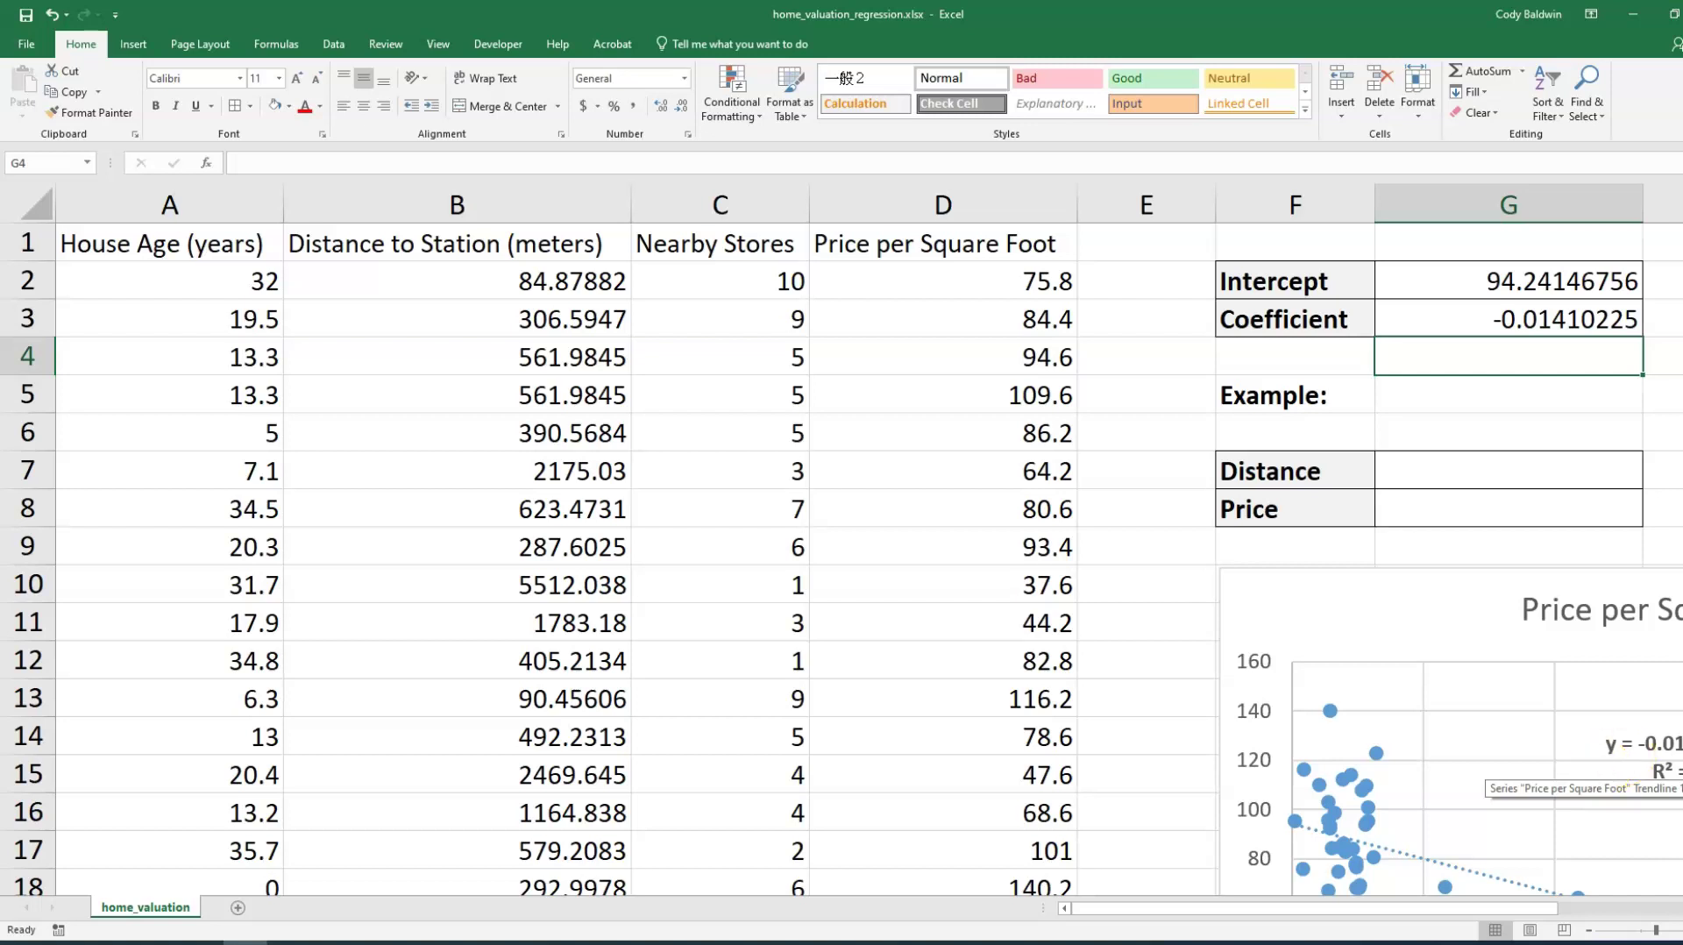
pyautogui.click(1546, 476)
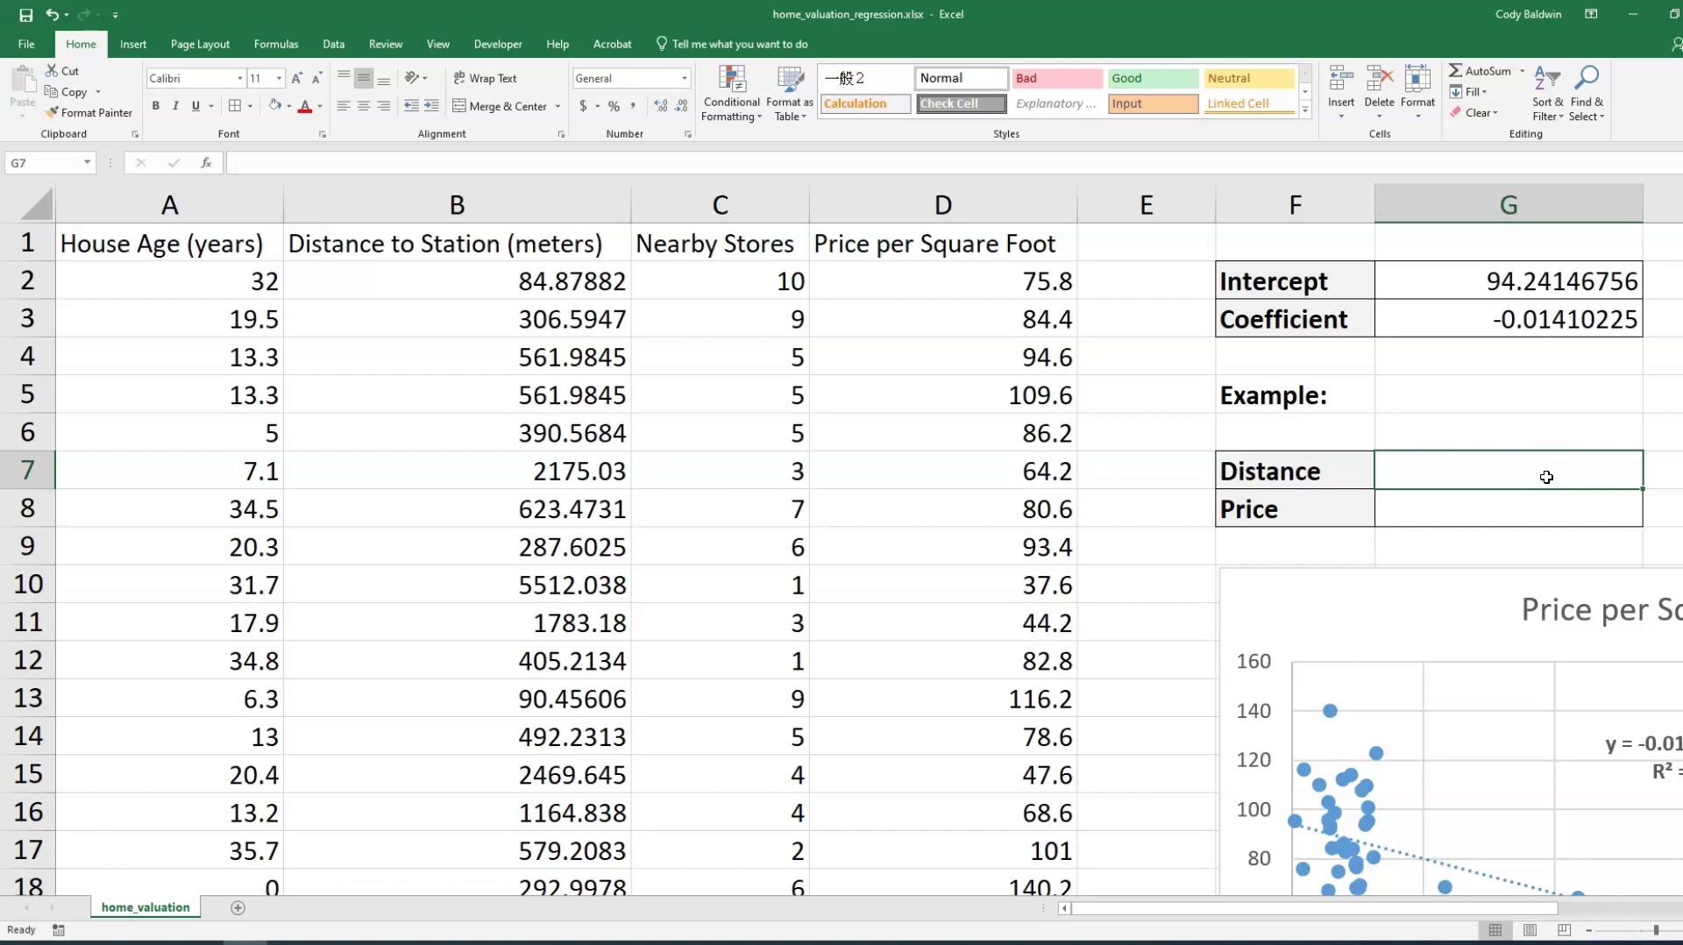
pyautogui.write('1000')
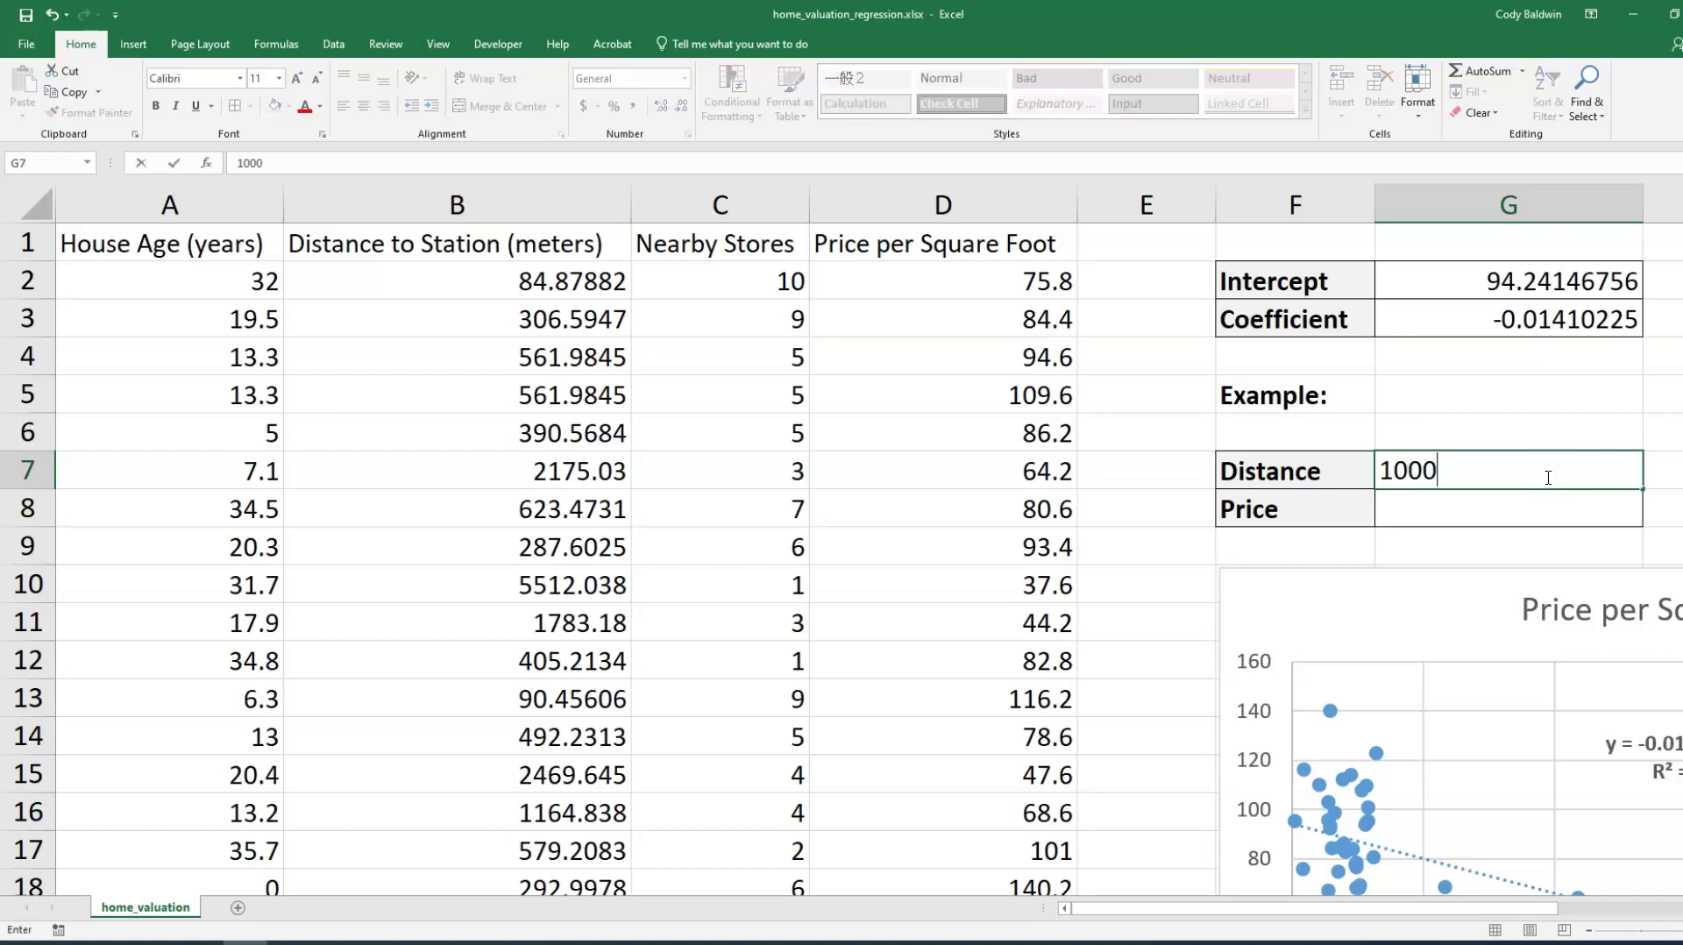
# - Commit 1000 in G7 and enter =(G7*G3)+G2 in G8, predicting 80.13921762
pyautogui.press('Return')
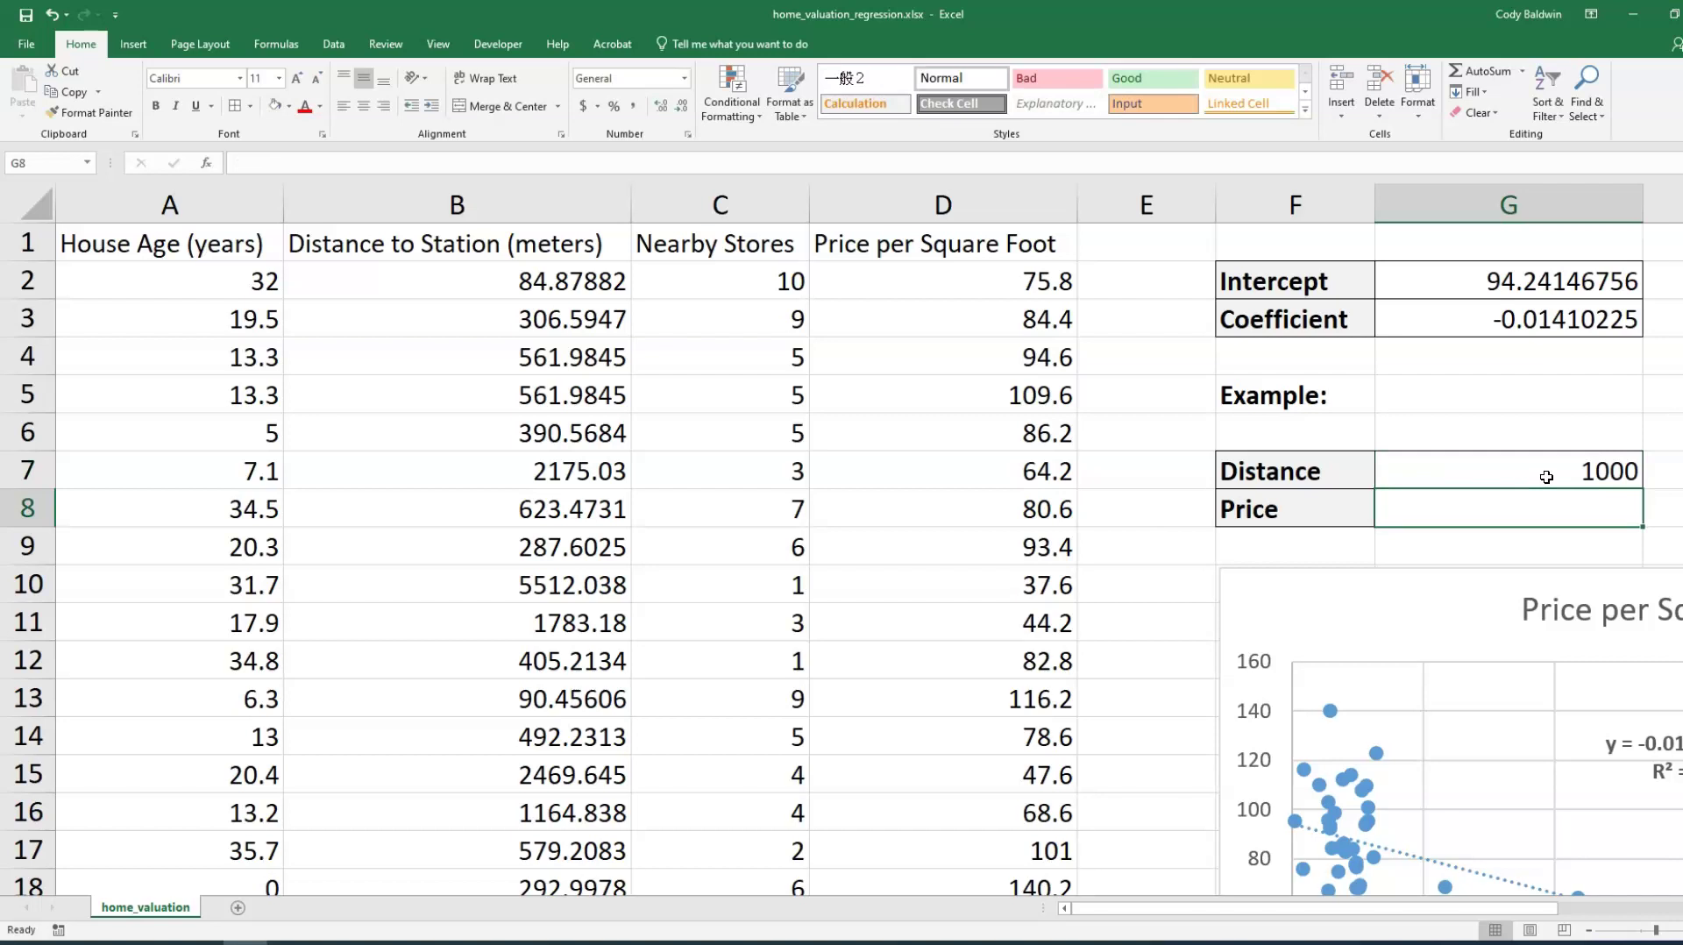
pyautogui.write('=')
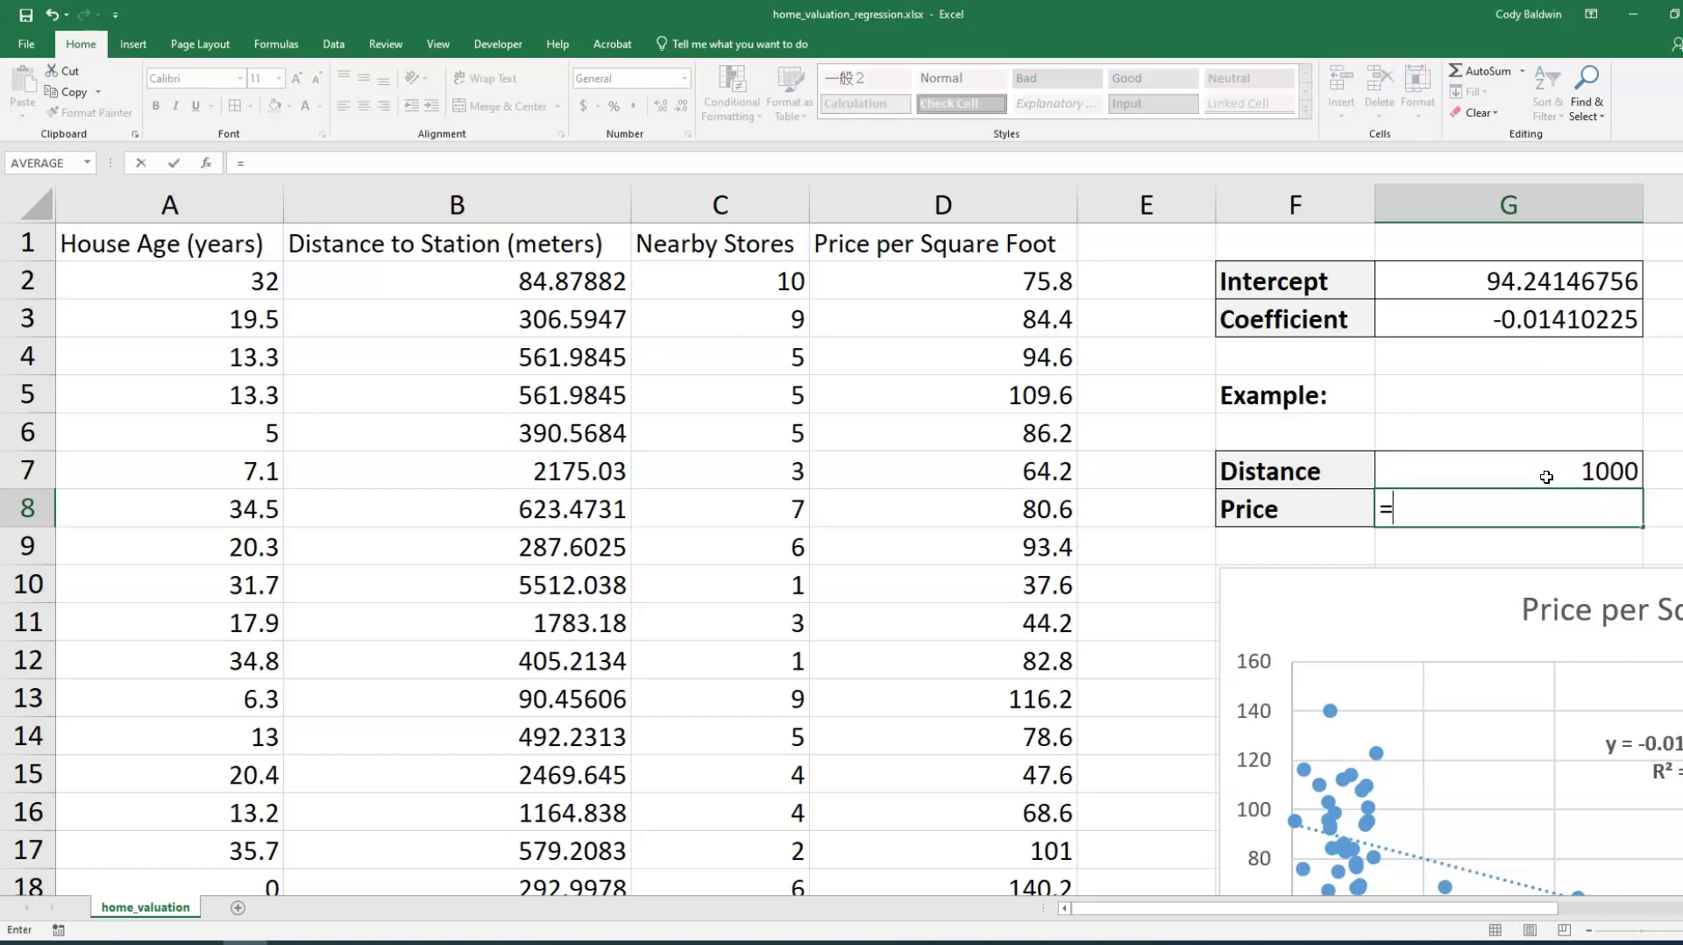
pyautogui.write('(')
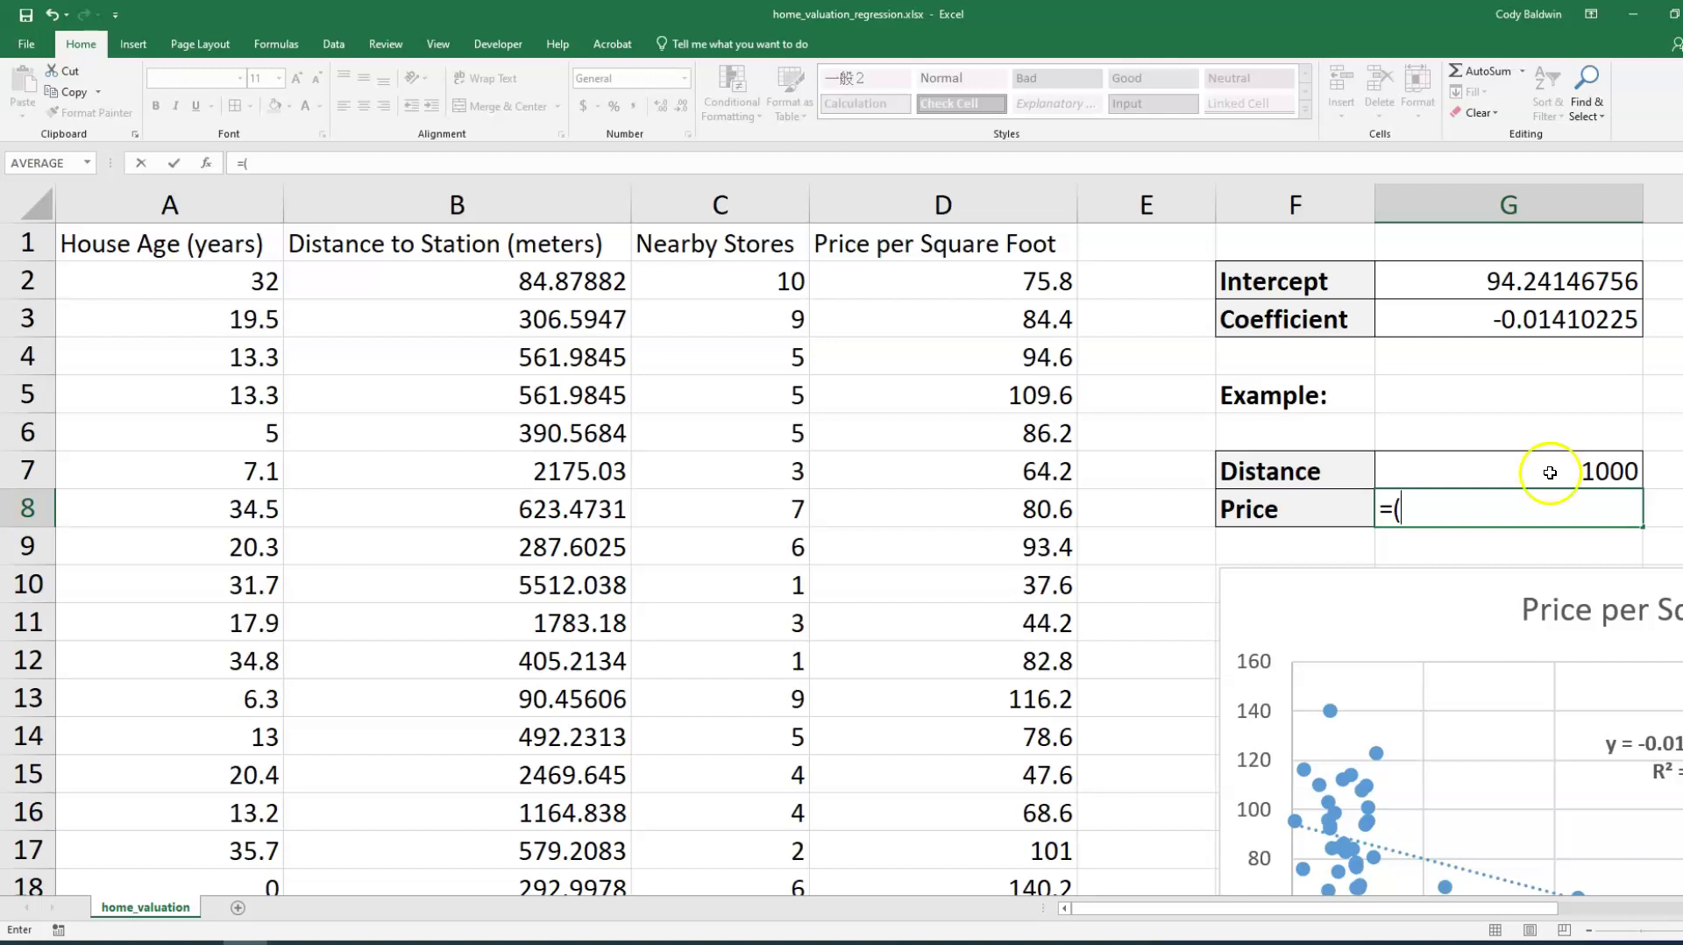
pyautogui.click(1547, 475)
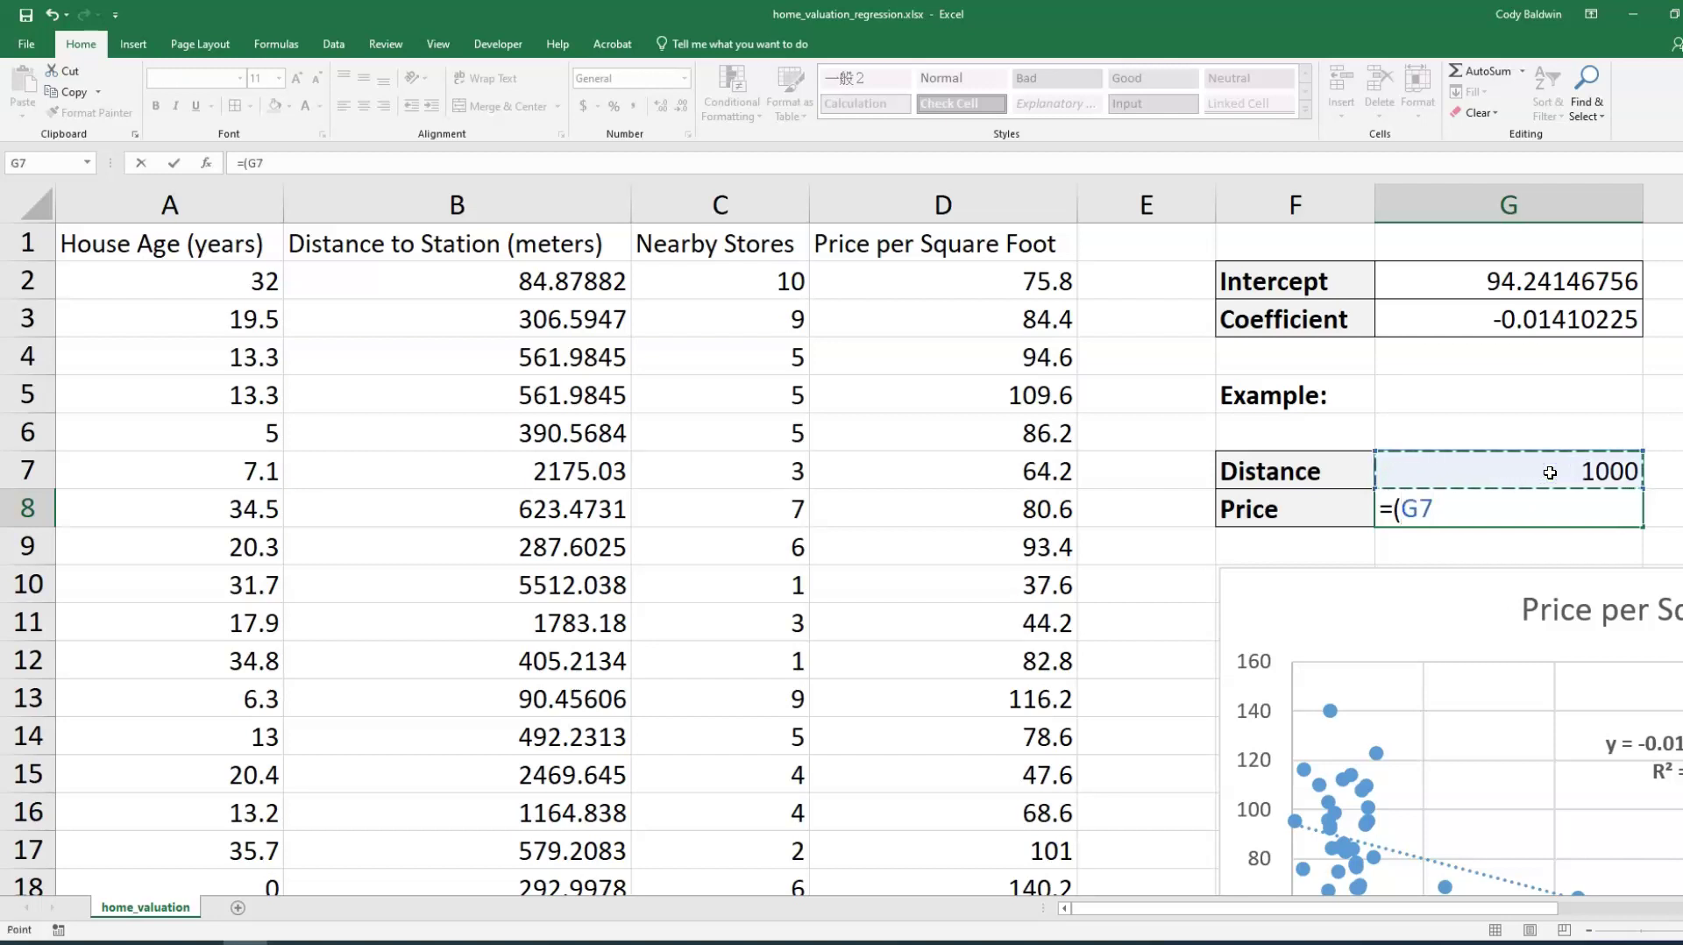
pyautogui.write('*')
pyautogui.click(1523, 319)
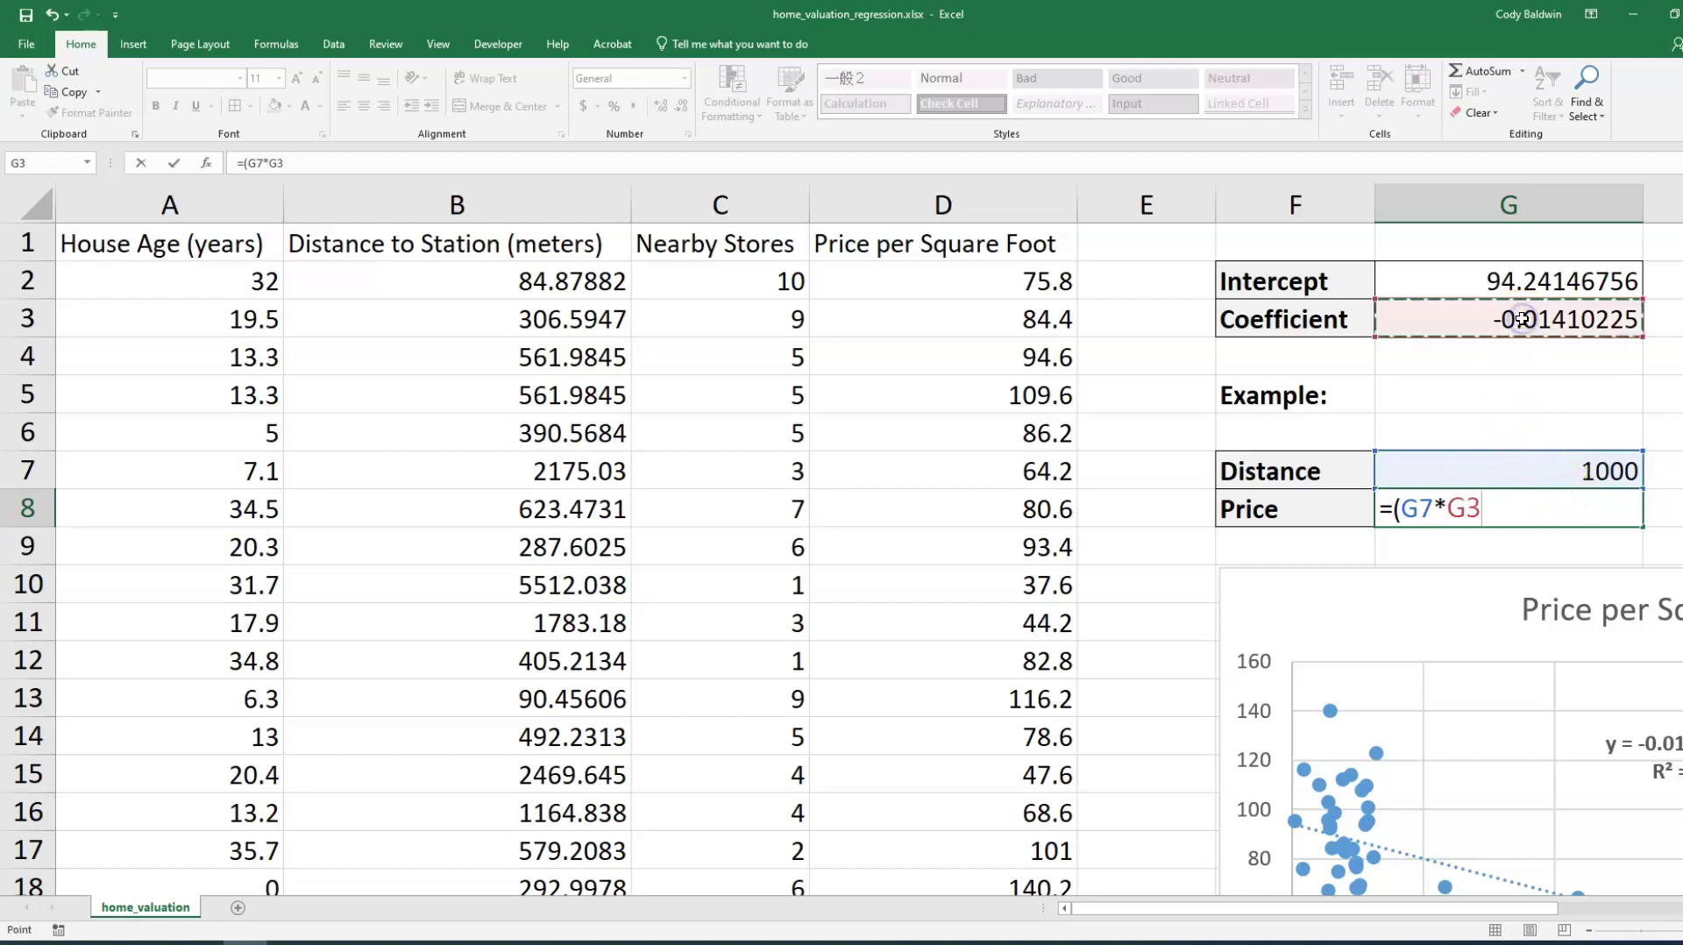
pyautogui.write(')')
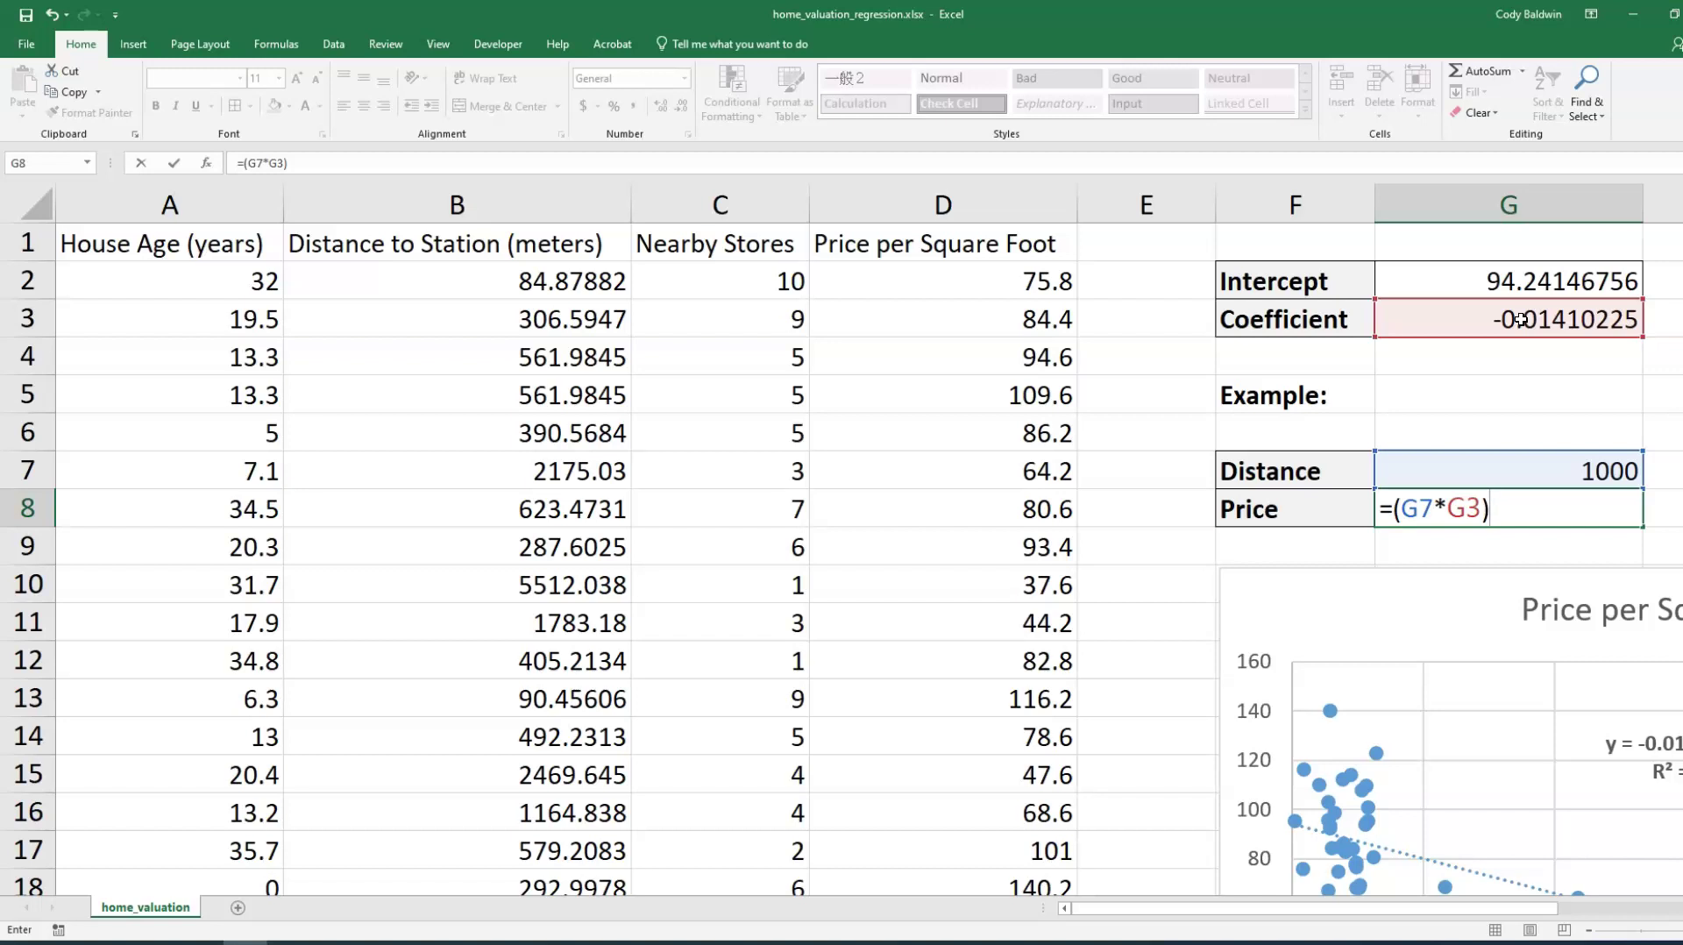
pyautogui.write('+')
pyautogui.click(1492, 281)
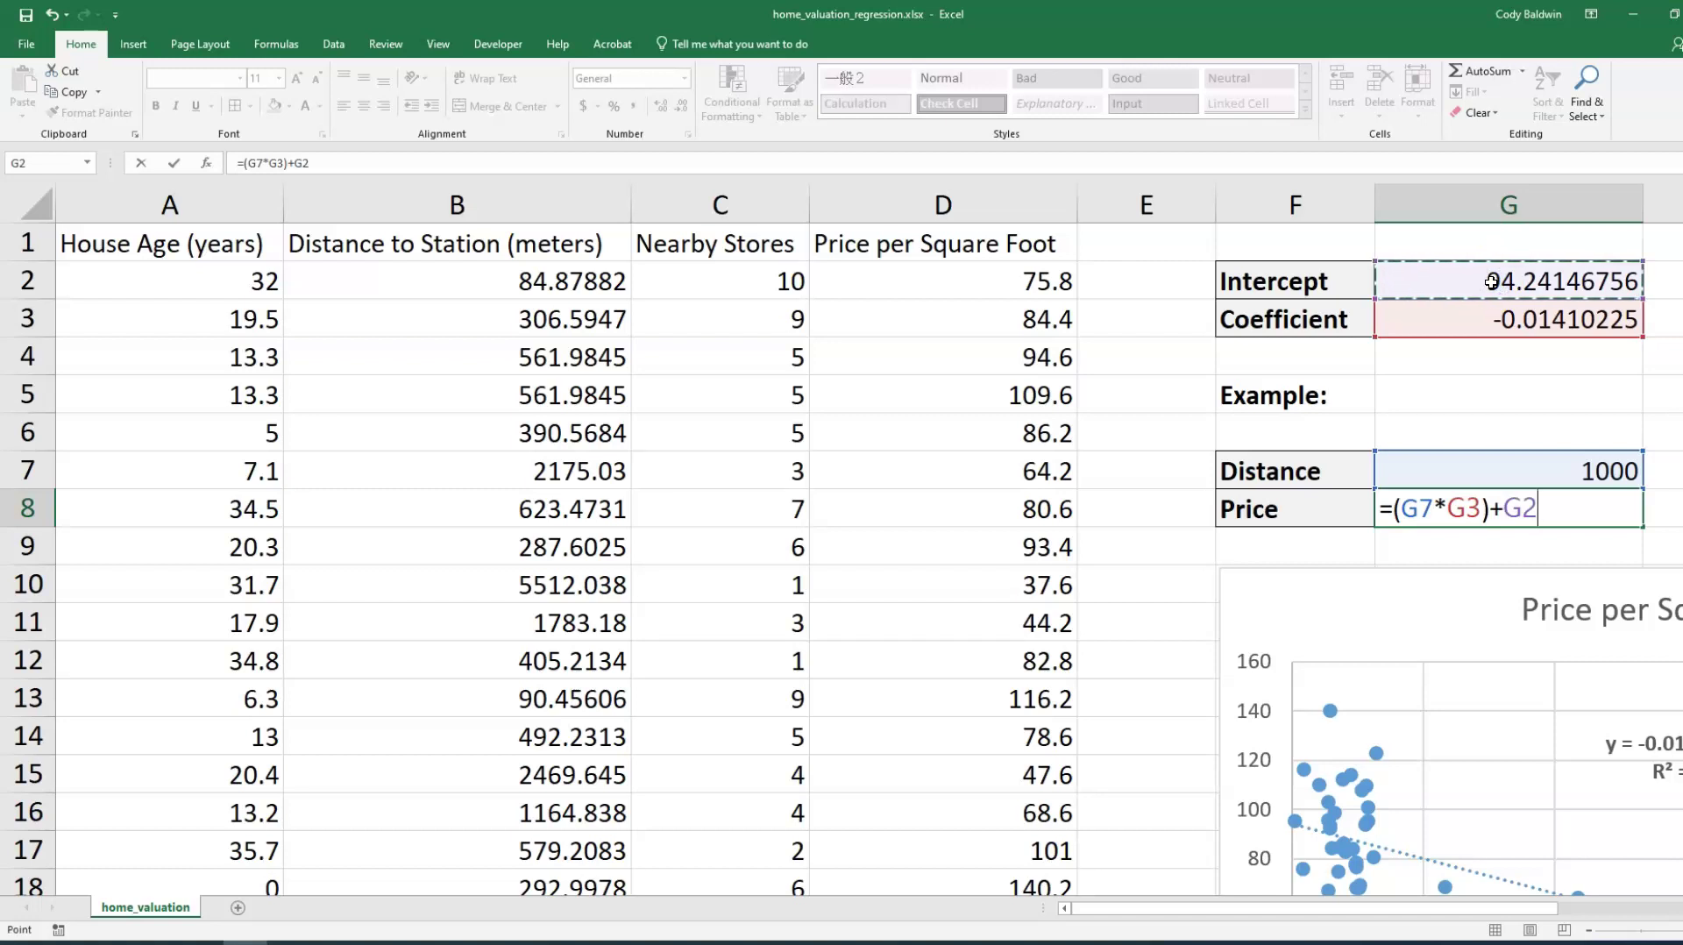
pyautogui.press('Return')
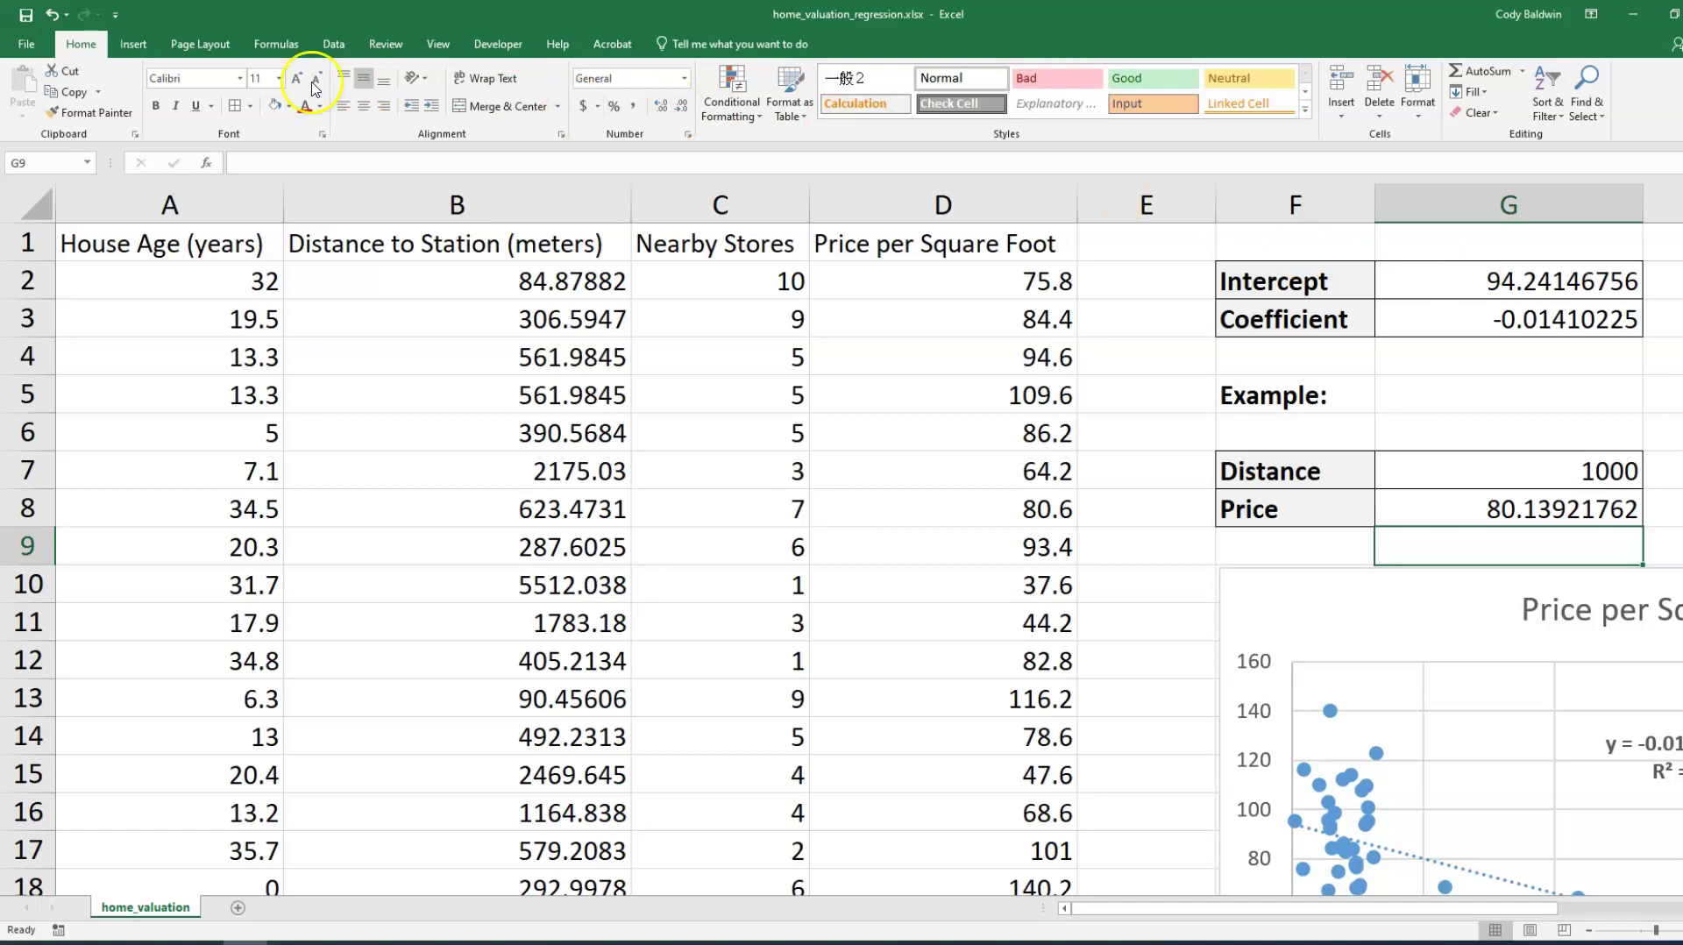
# - Go to File > Options > Add-ins and open the Manage Excel Add-ins list
pyautogui.click(31, 46)
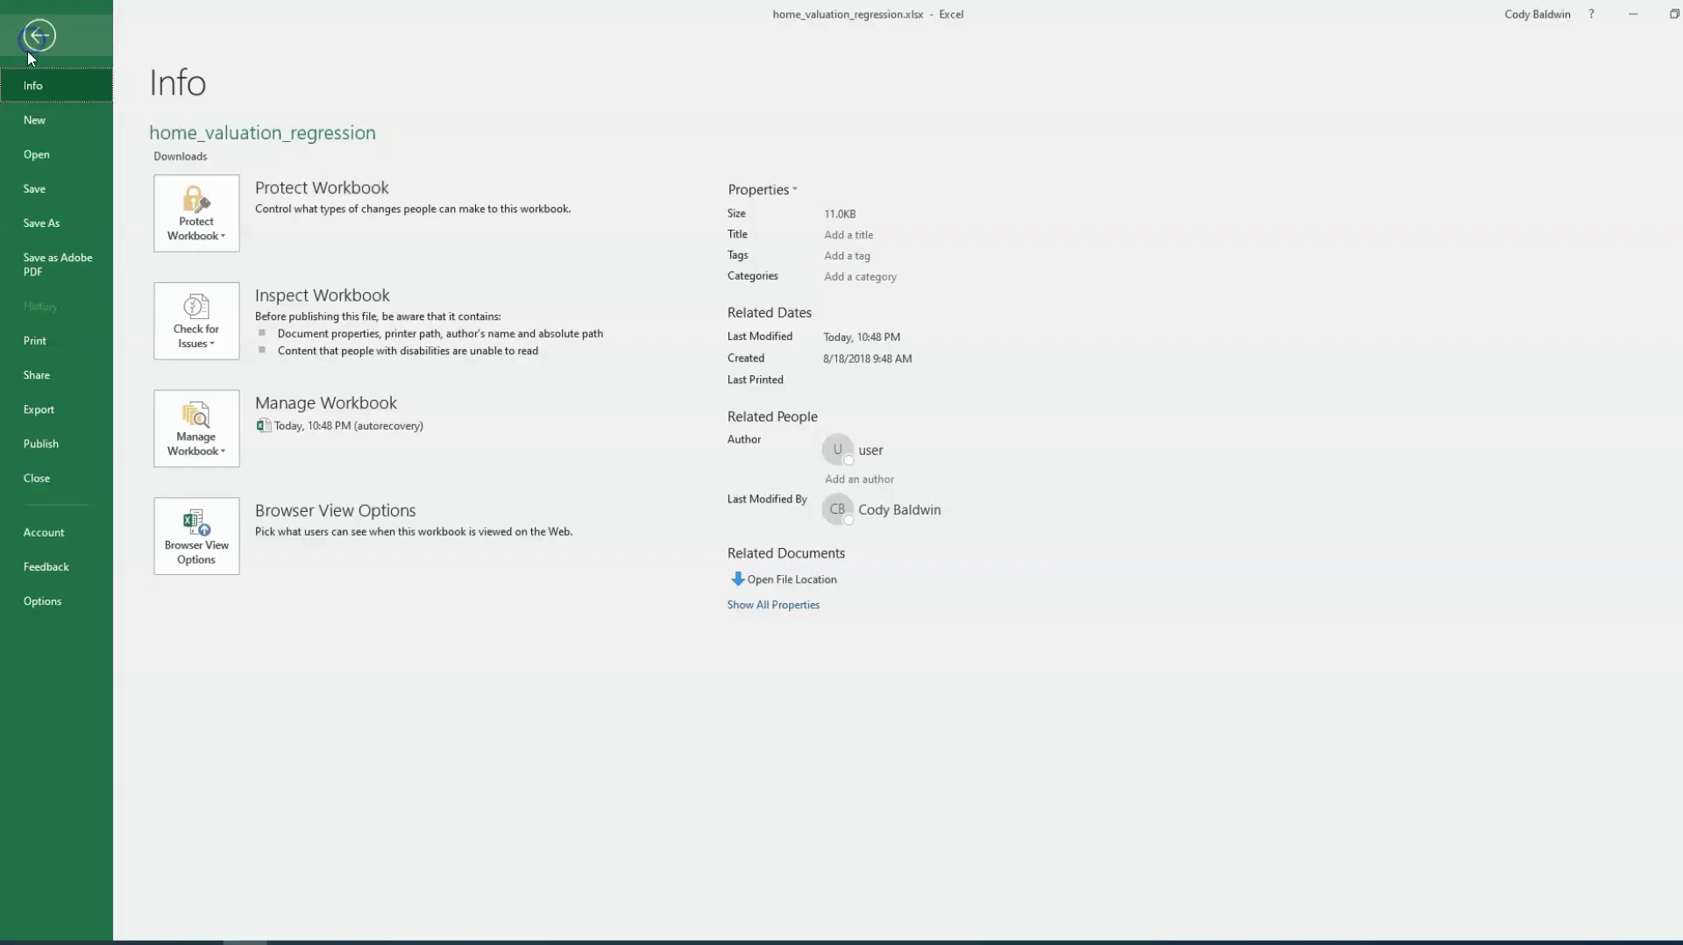
pyautogui.click(35, 600)
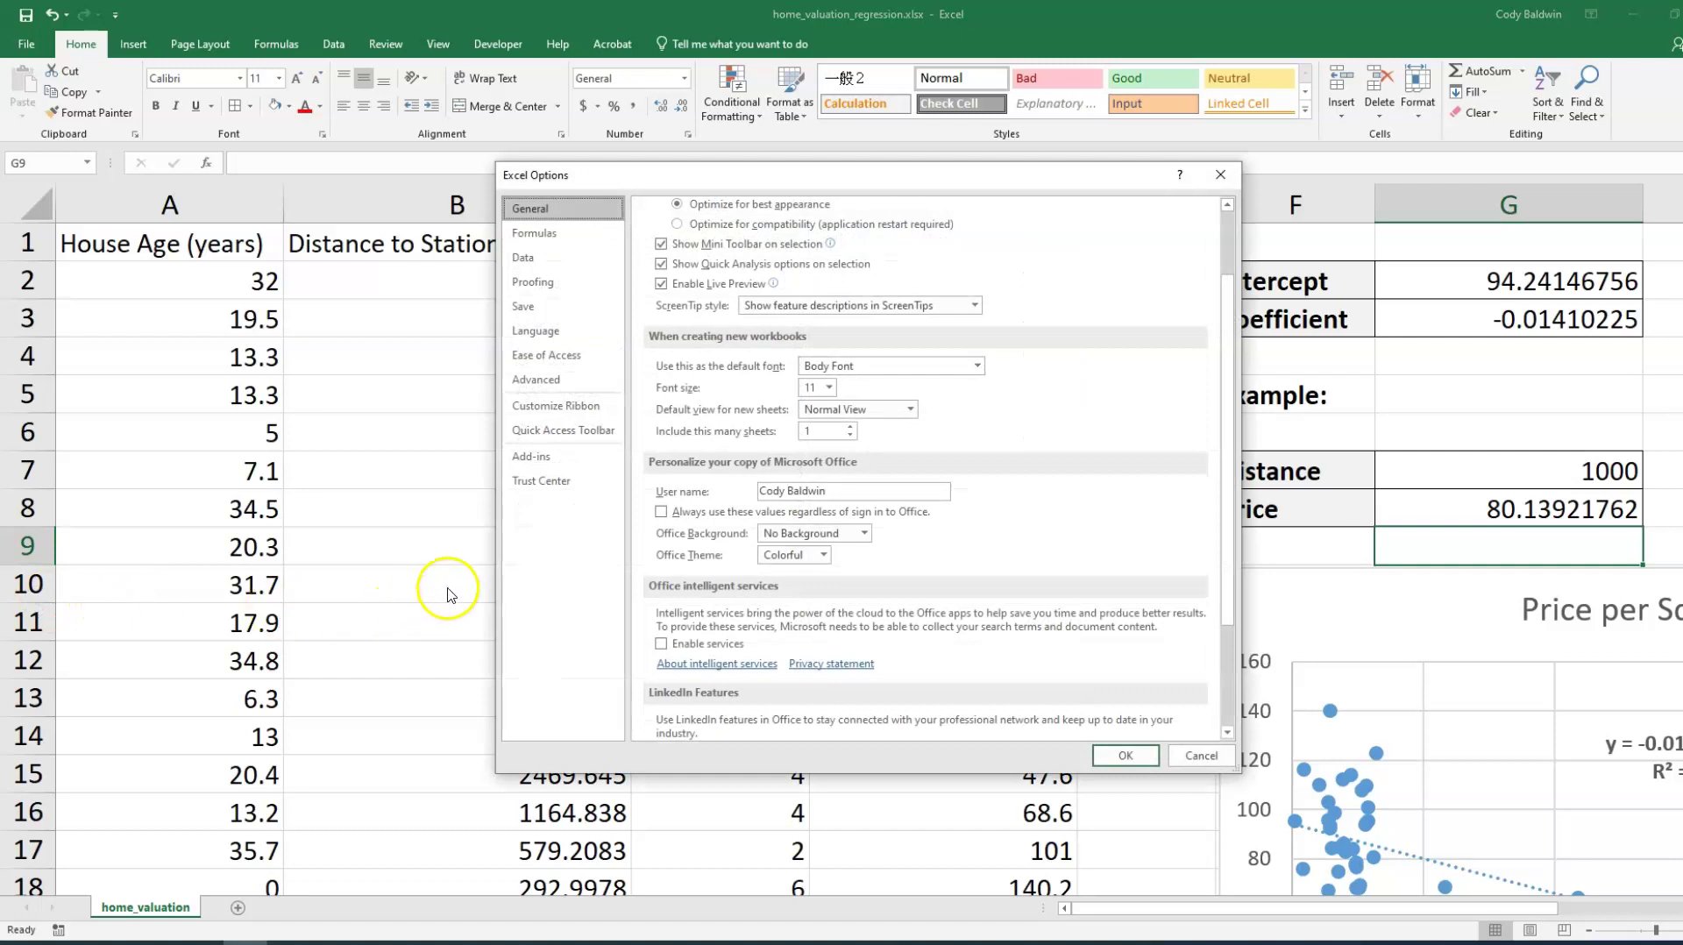
pyautogui.click(552, 458)
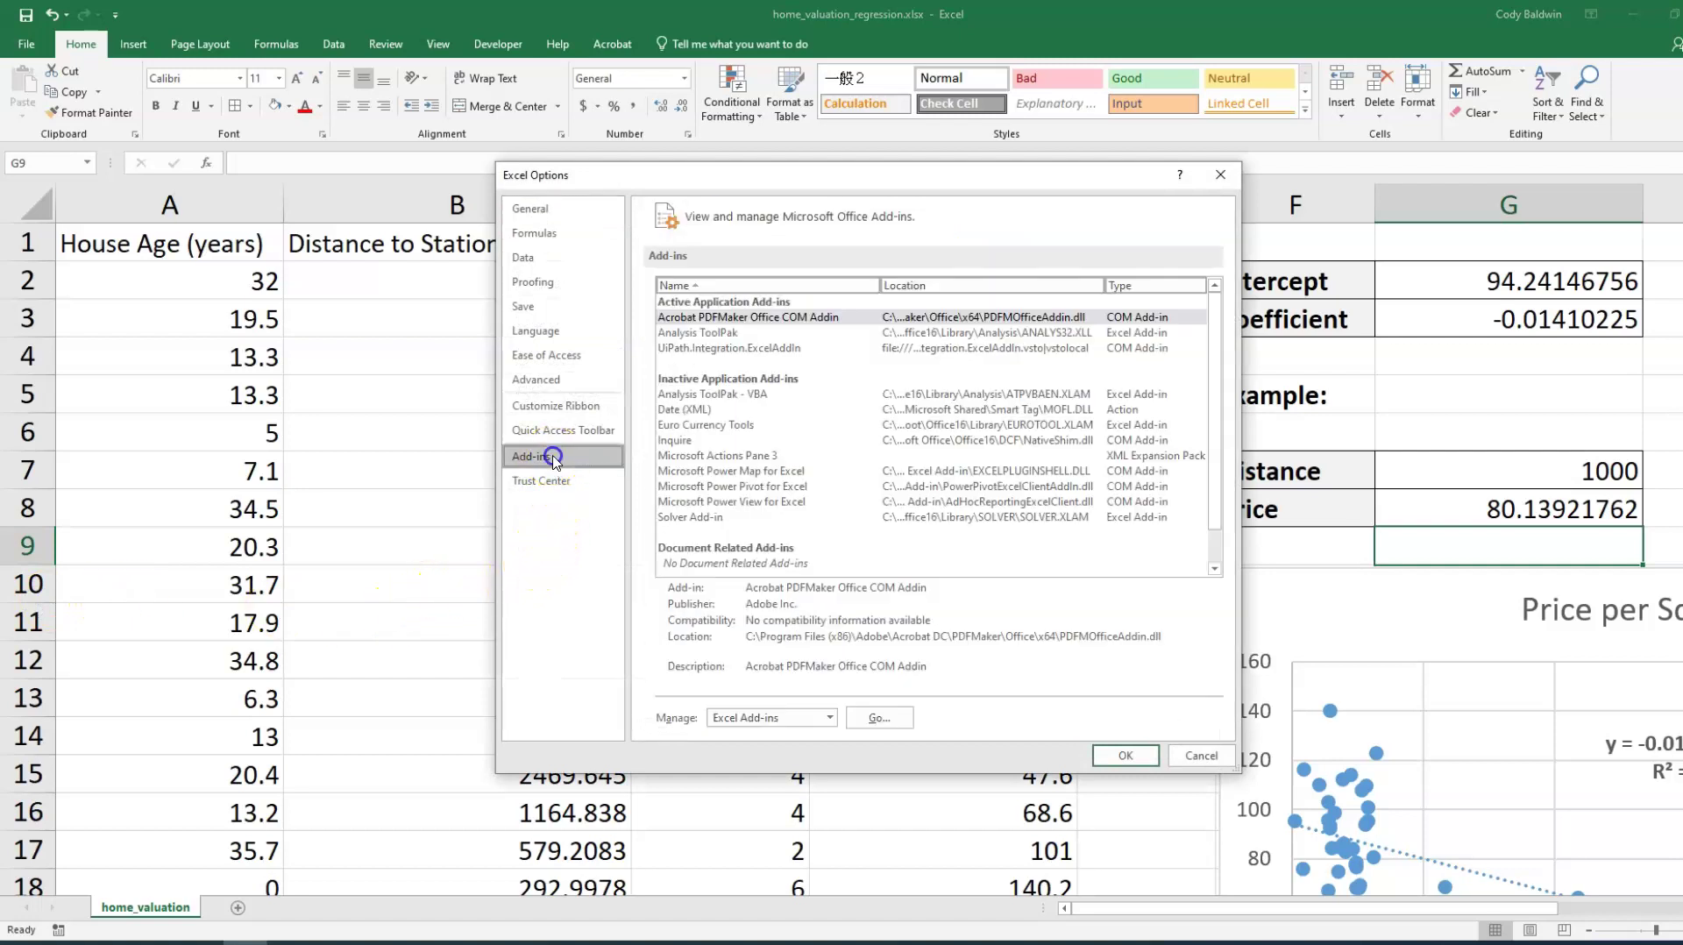
pyautogui.click(897, 720)
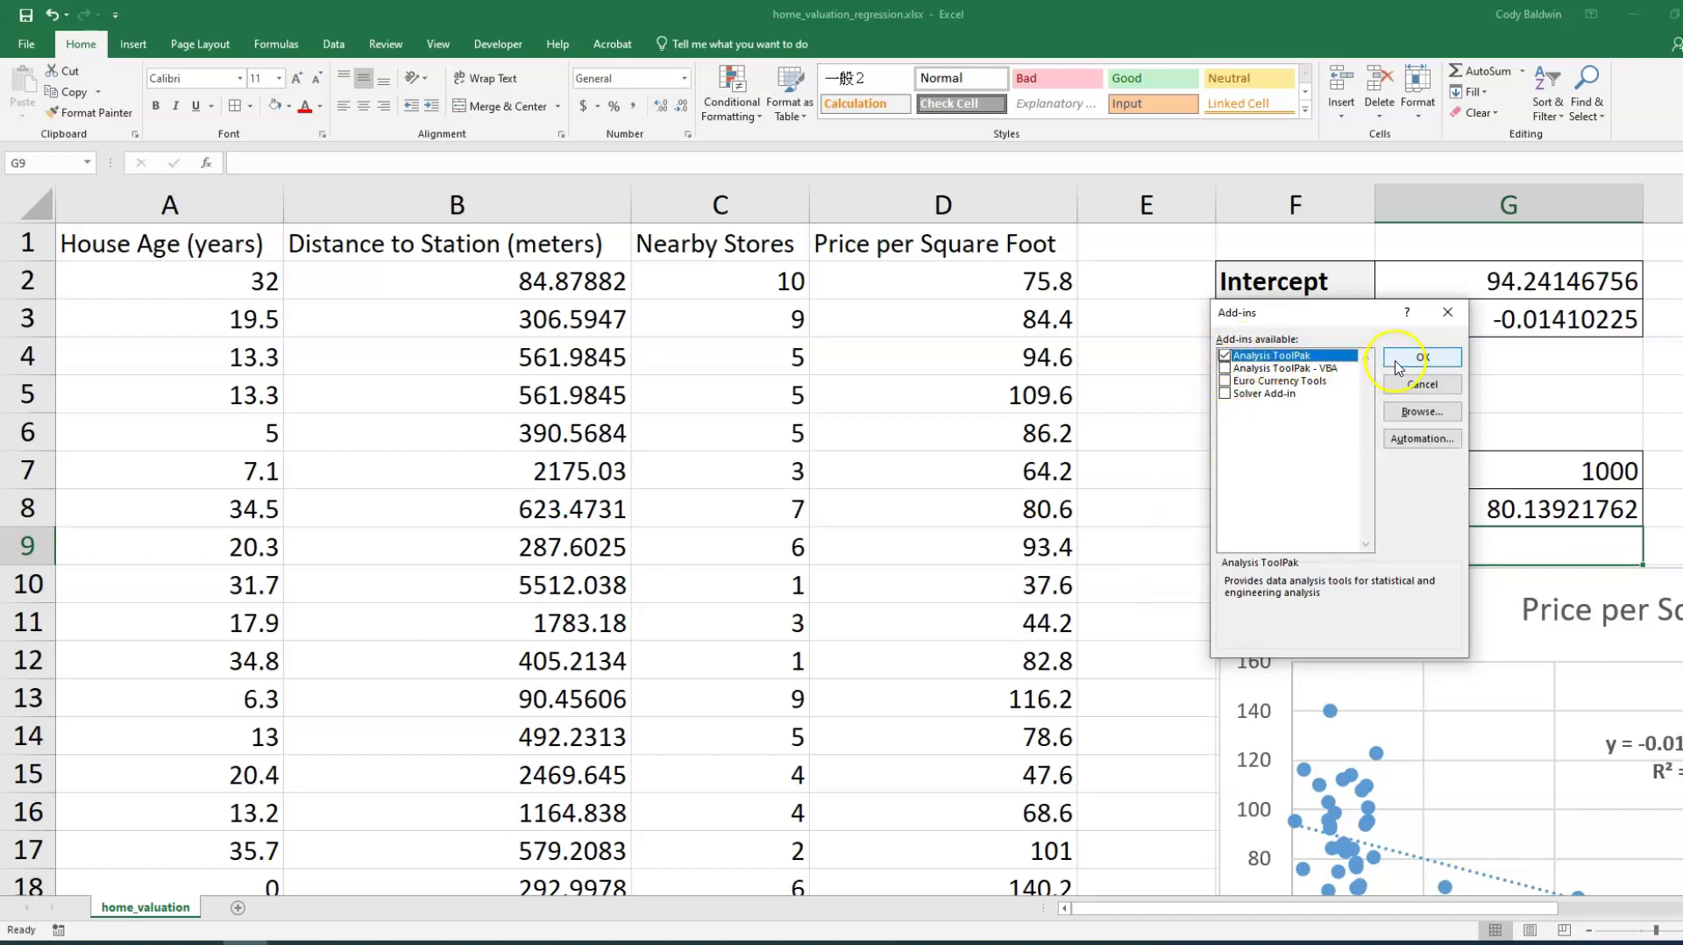
# - Confirm the Analysis ToolPak, then pick Regression from Data Analysis
pyautogui.click(1422, 358)
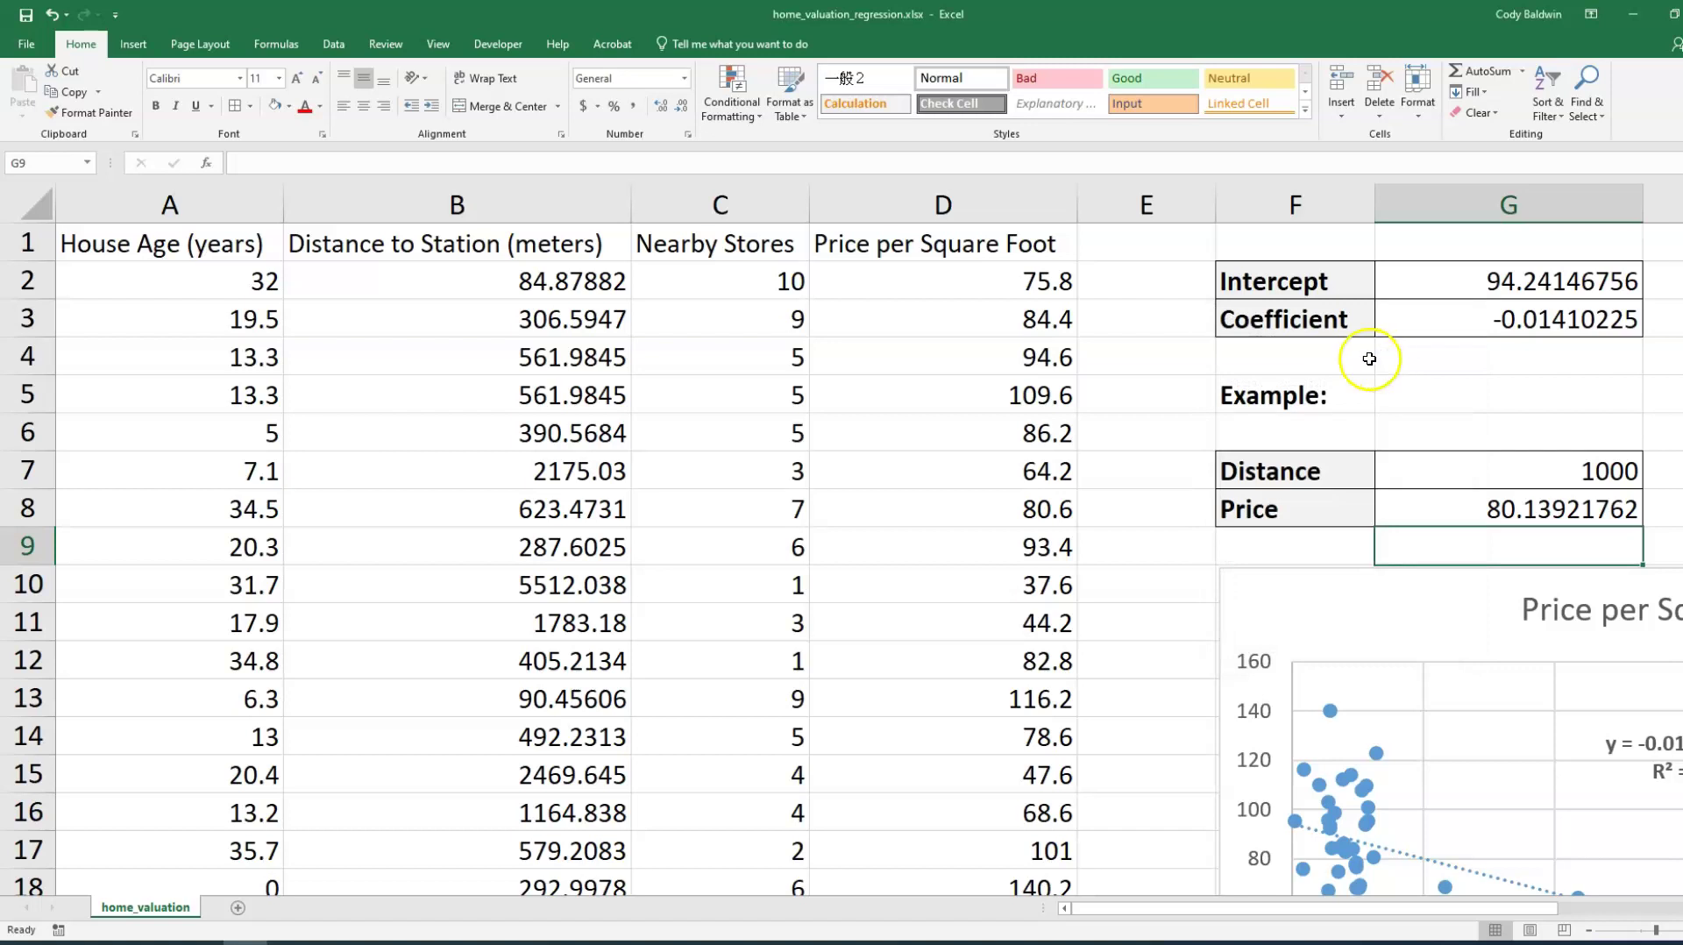
pyautogui.click(333, 44)
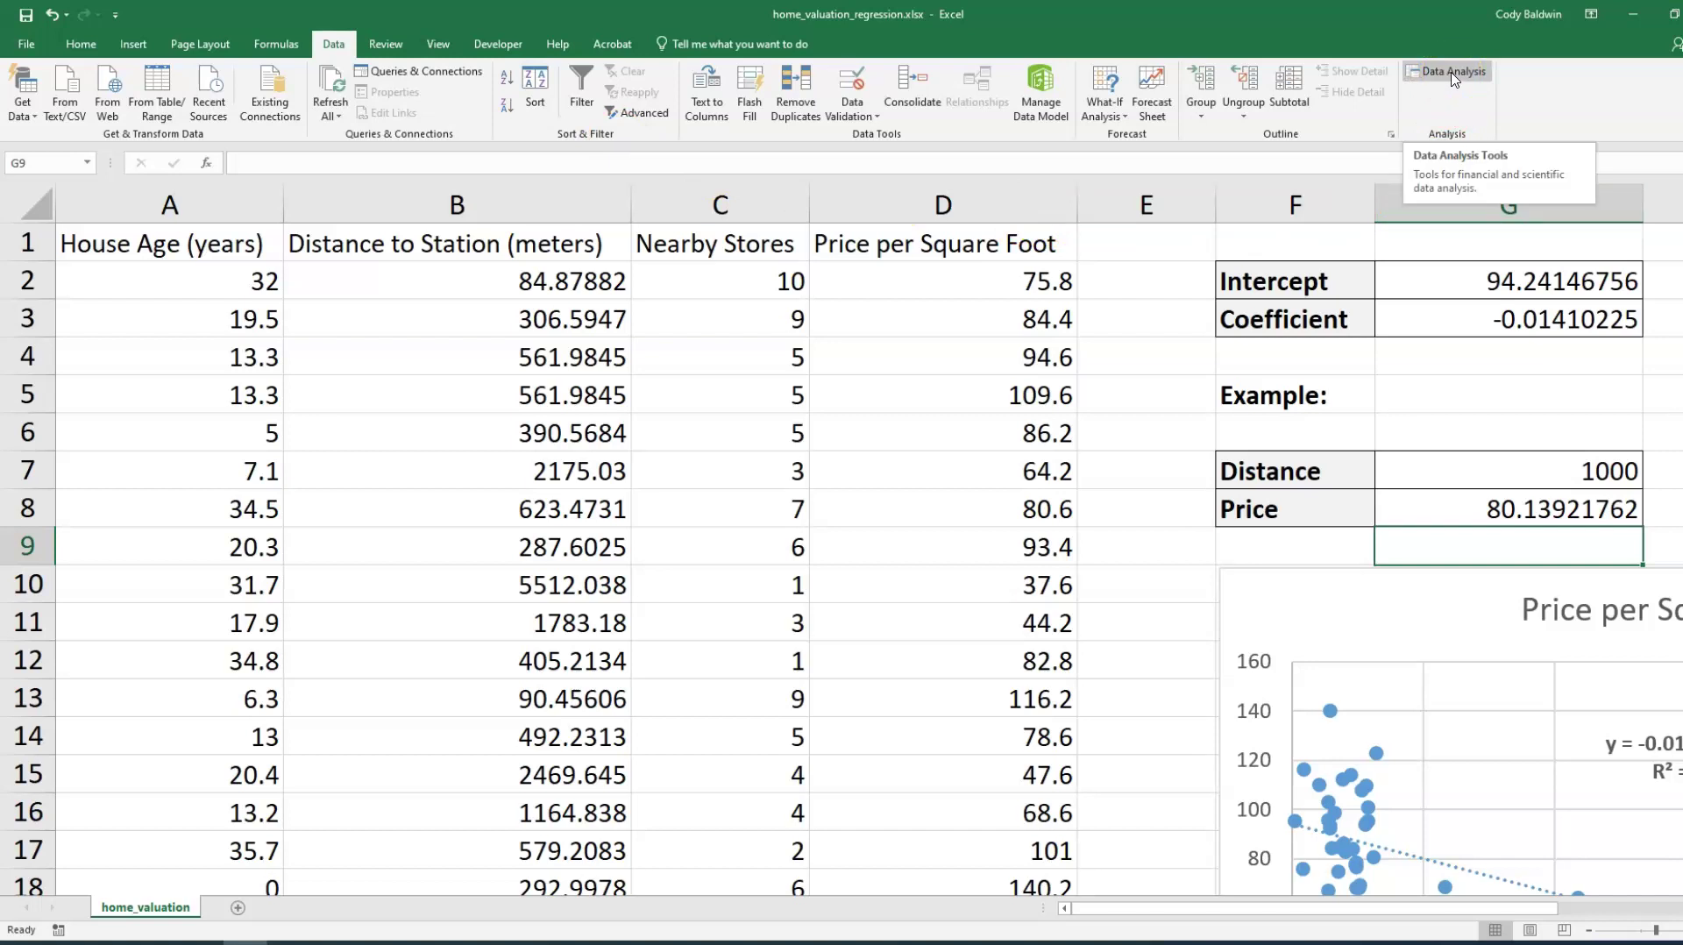
pyautogui.click(1451, 72)
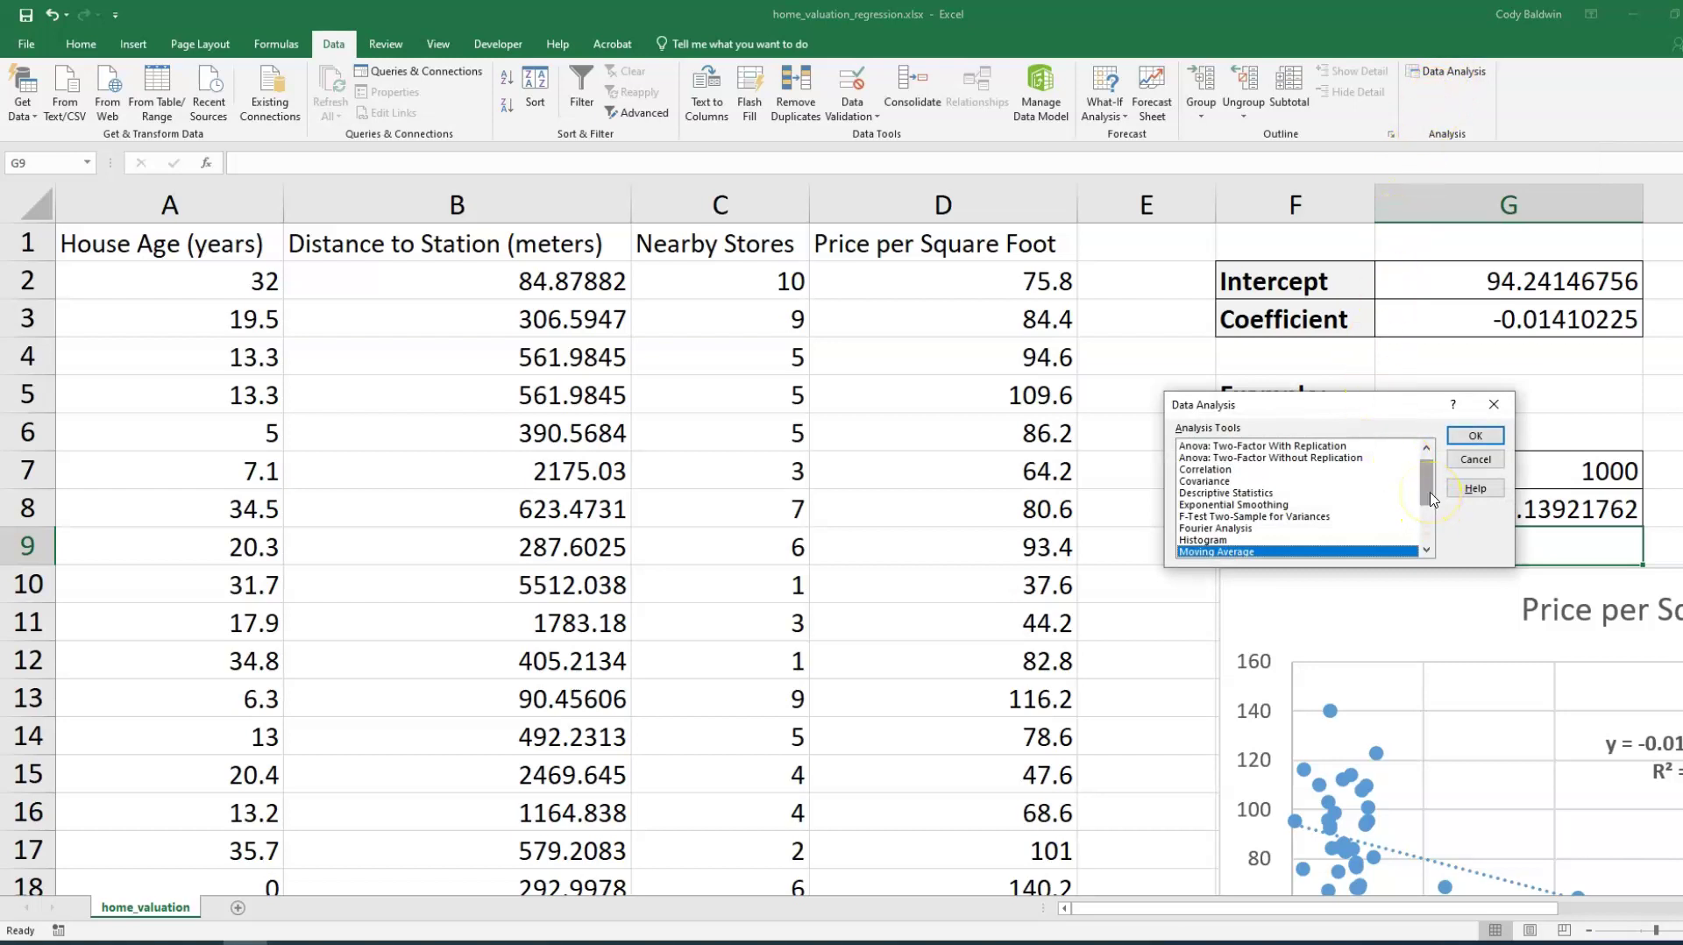
pyautogui.moveTo(1427, 487); pyautogui.dragTo(1426, 511)
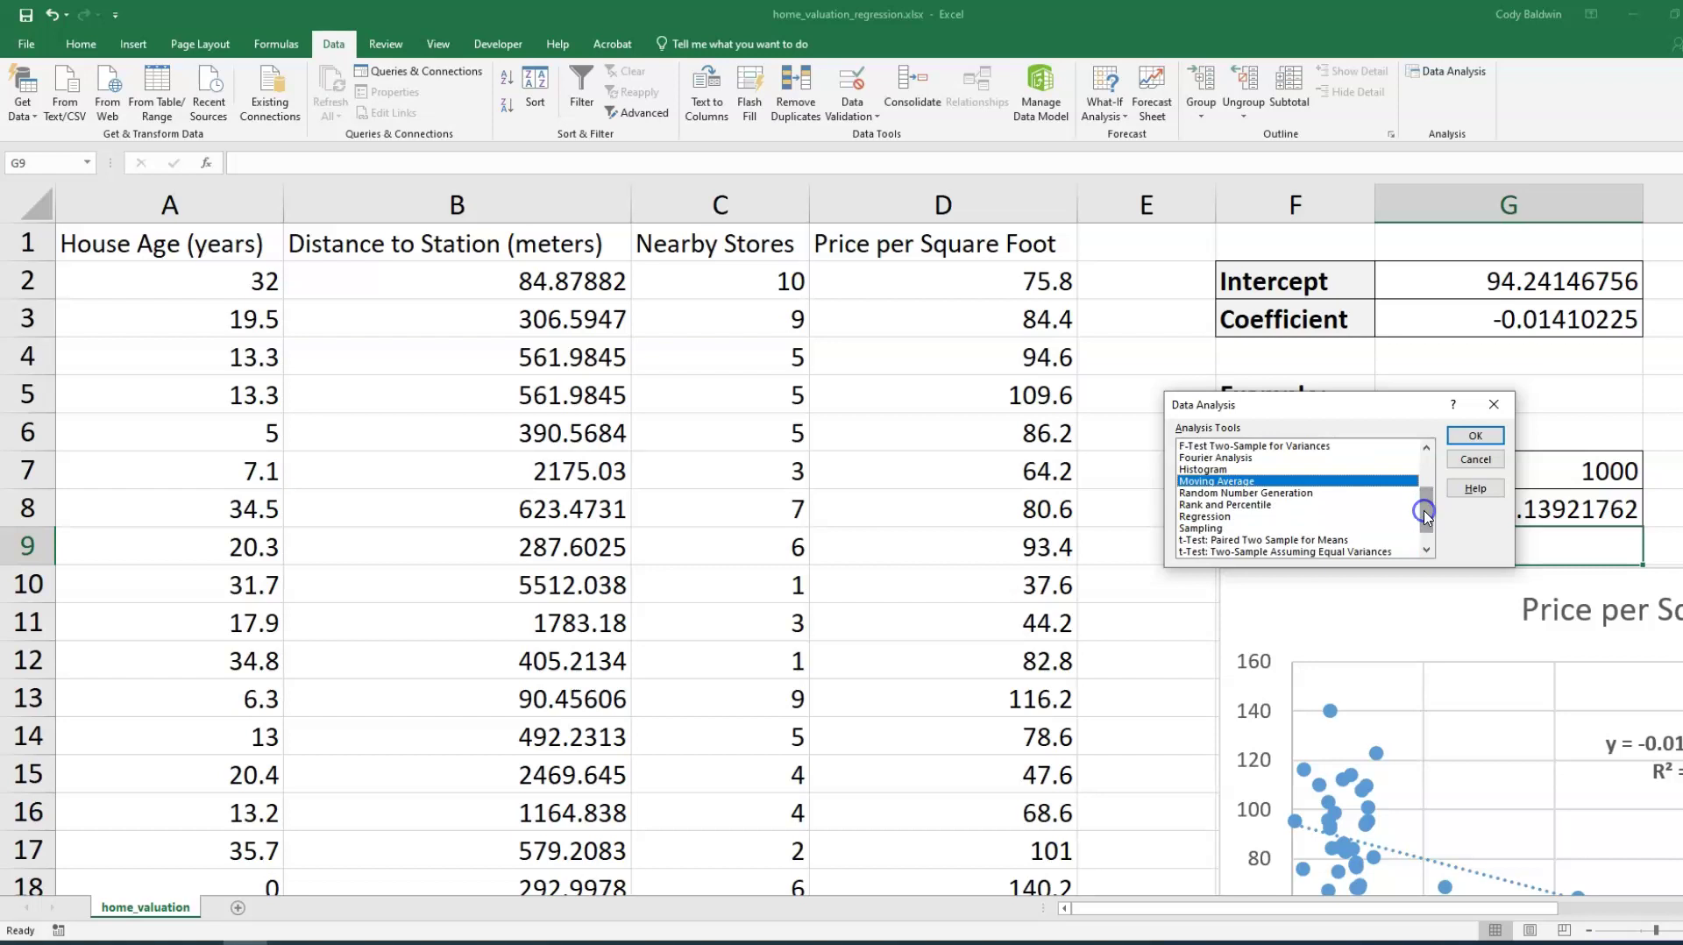
pyautogui.click(1205, 516)
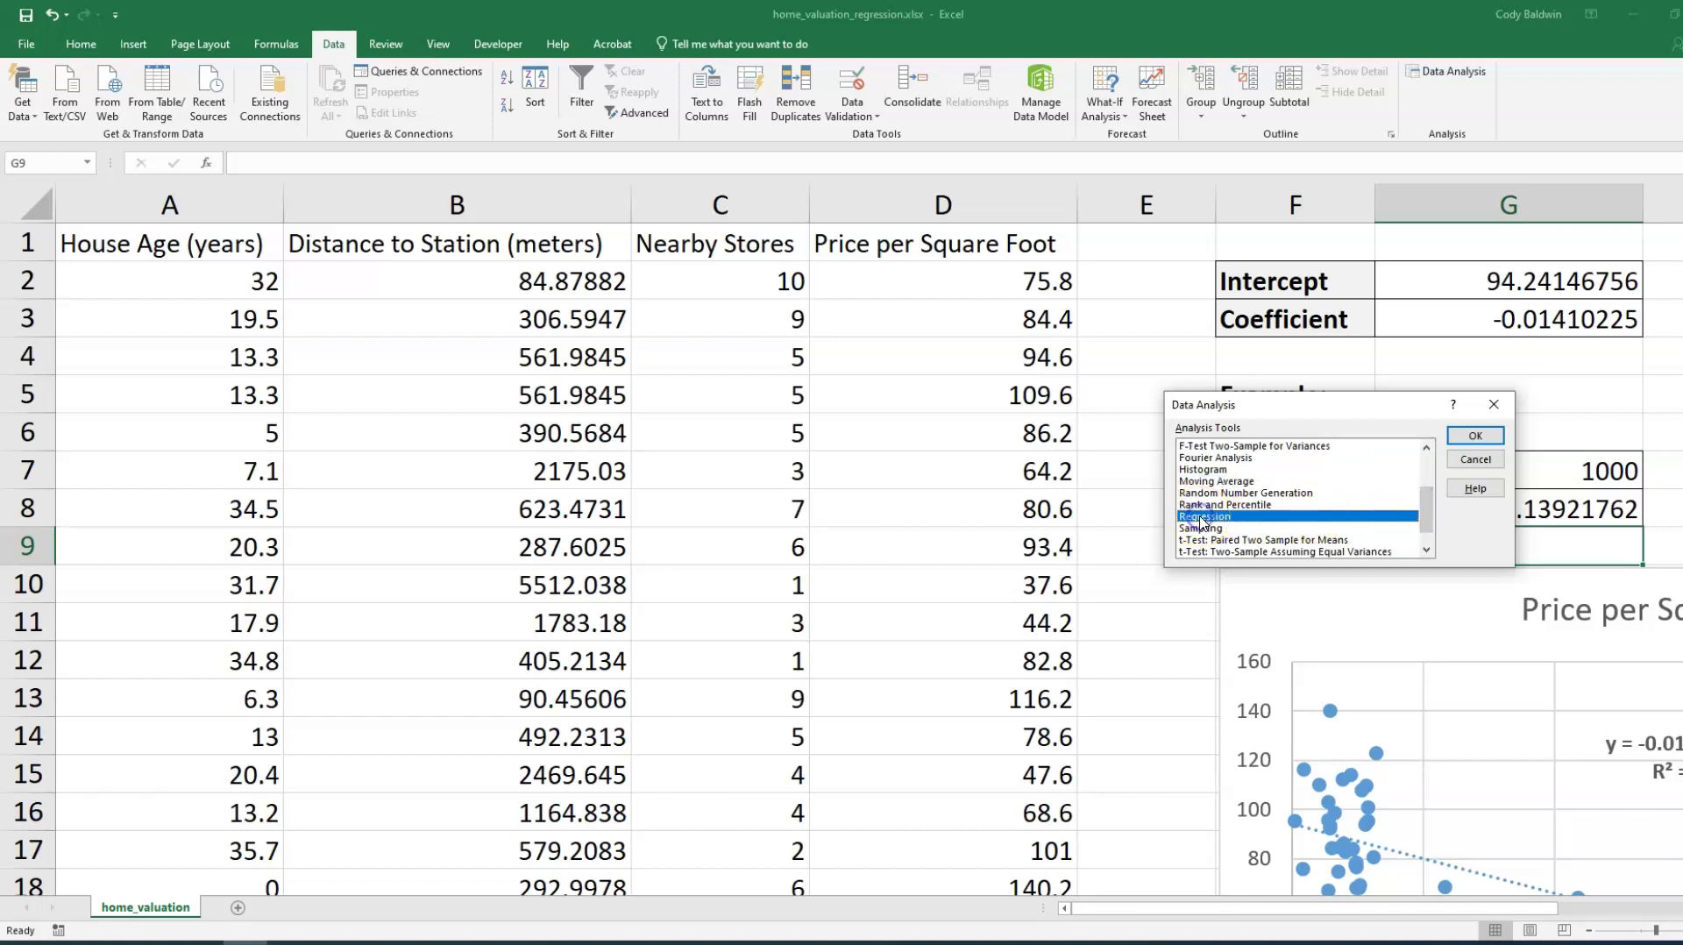
pyautogui.click(1475, 436)
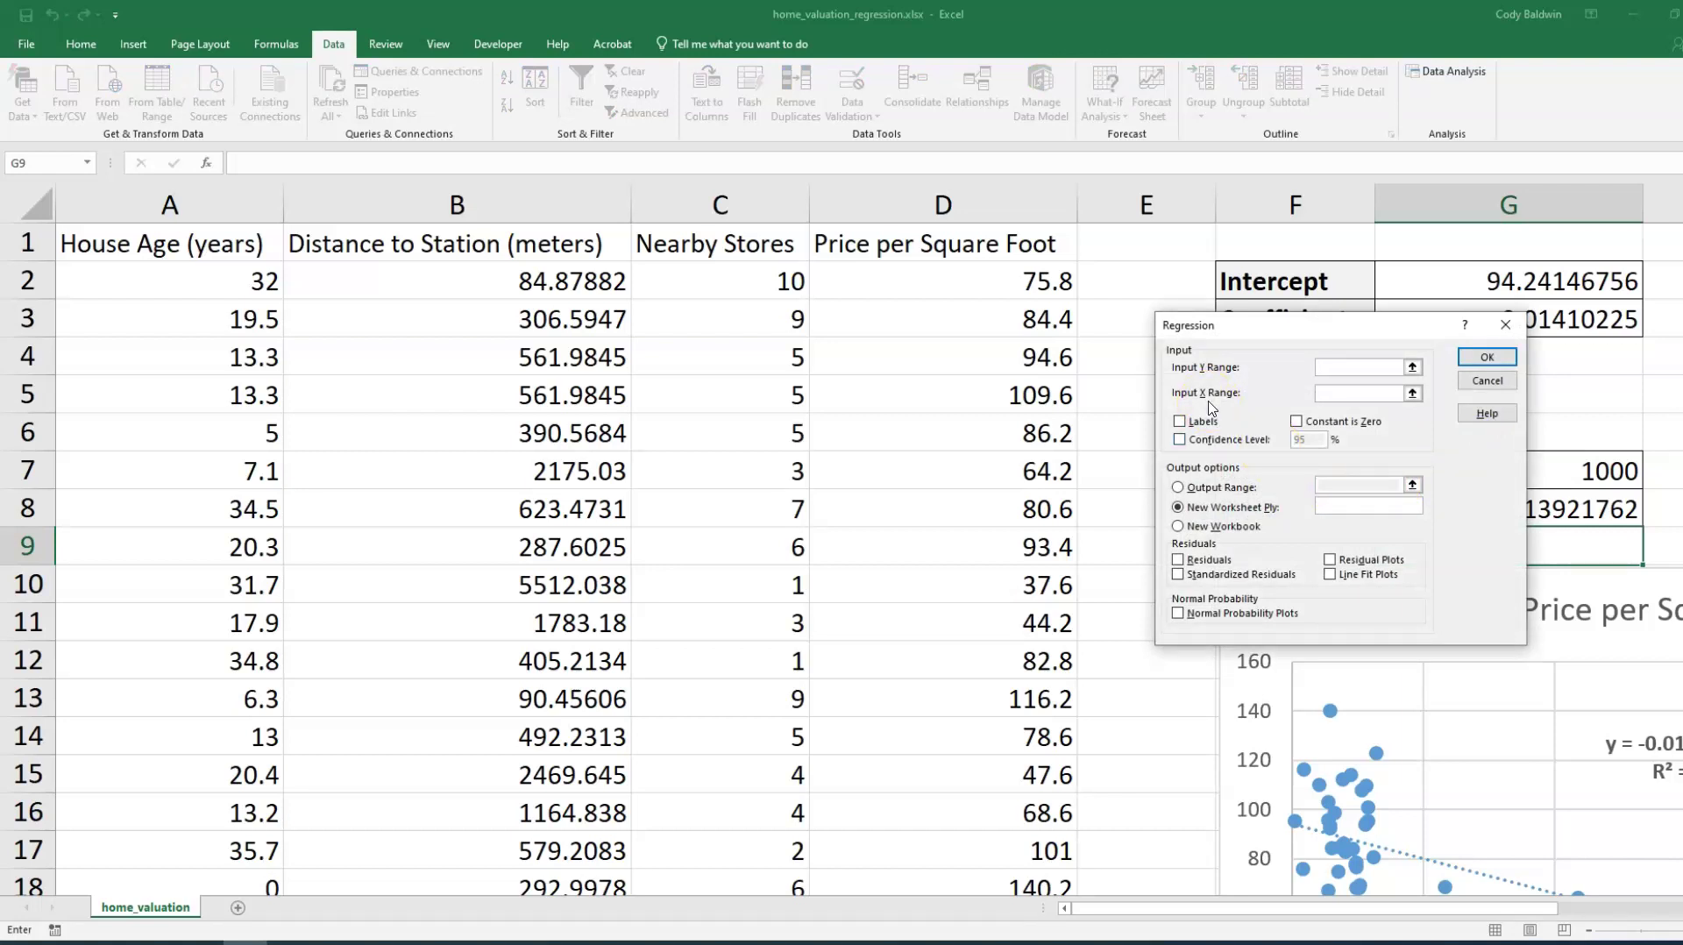
# - Set the regression's Input Y Range to $D$1:$D$51, the Price per Square Foot column
pyautogui.click(1367, 365)
pyautogui.click(1367, 366)
pyautogui.click(1353, 397)
pyautogui.click(1413, 369)
pyautogui.click(1413, 369)
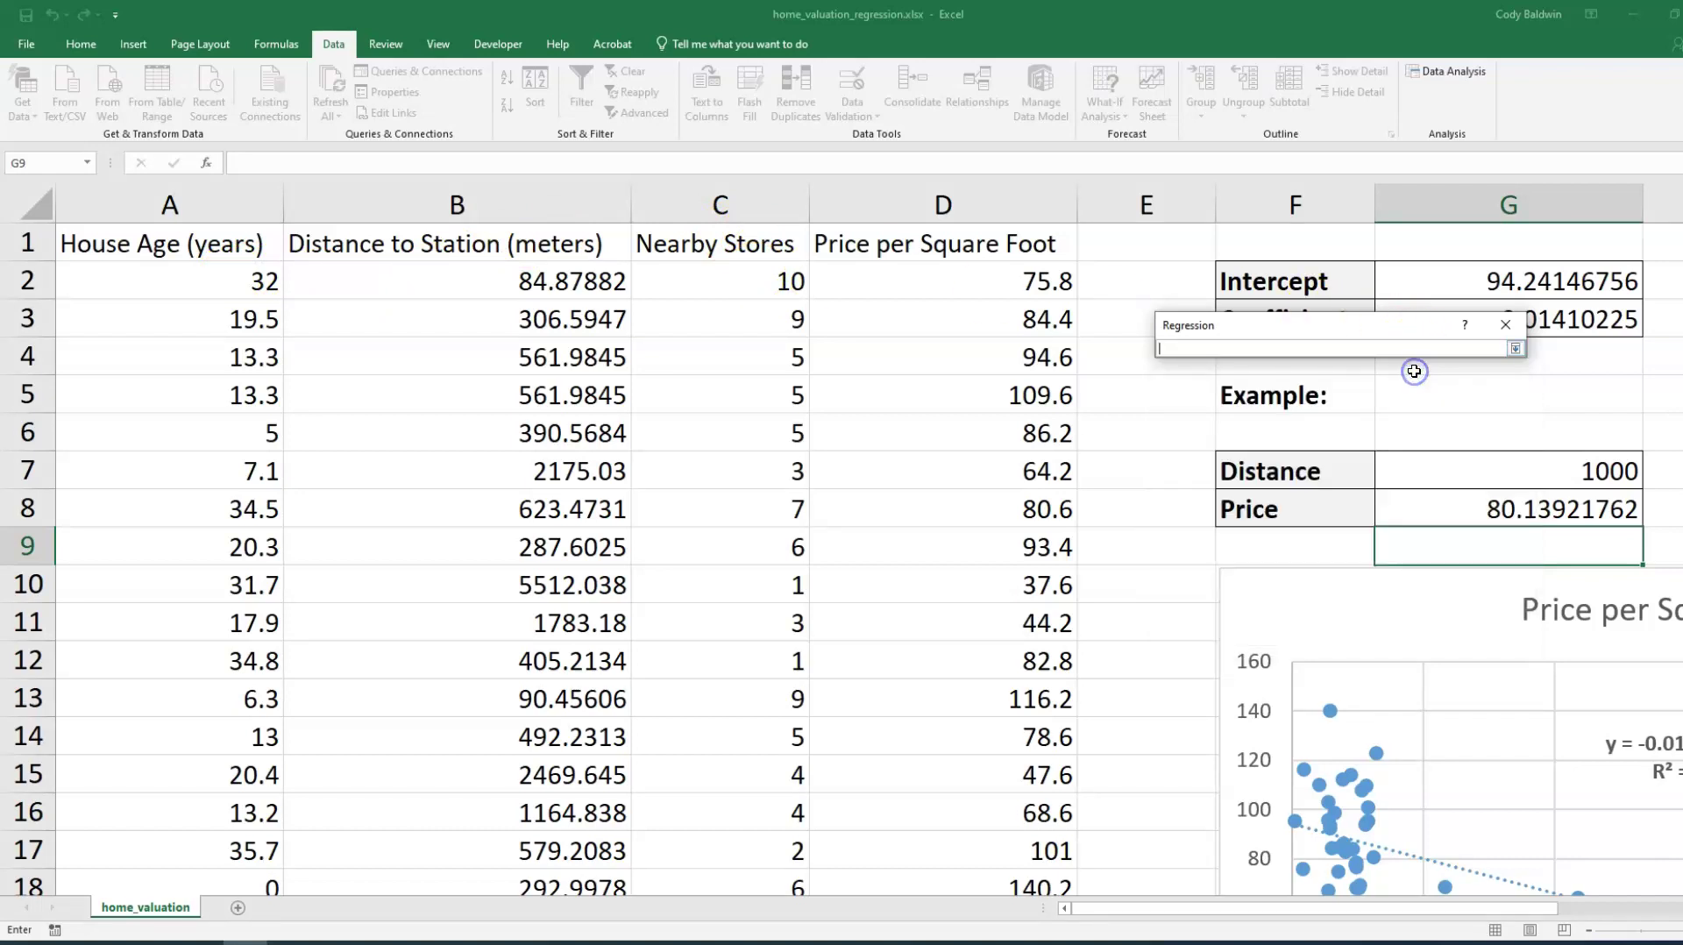
pyautogui.click(932, 211)
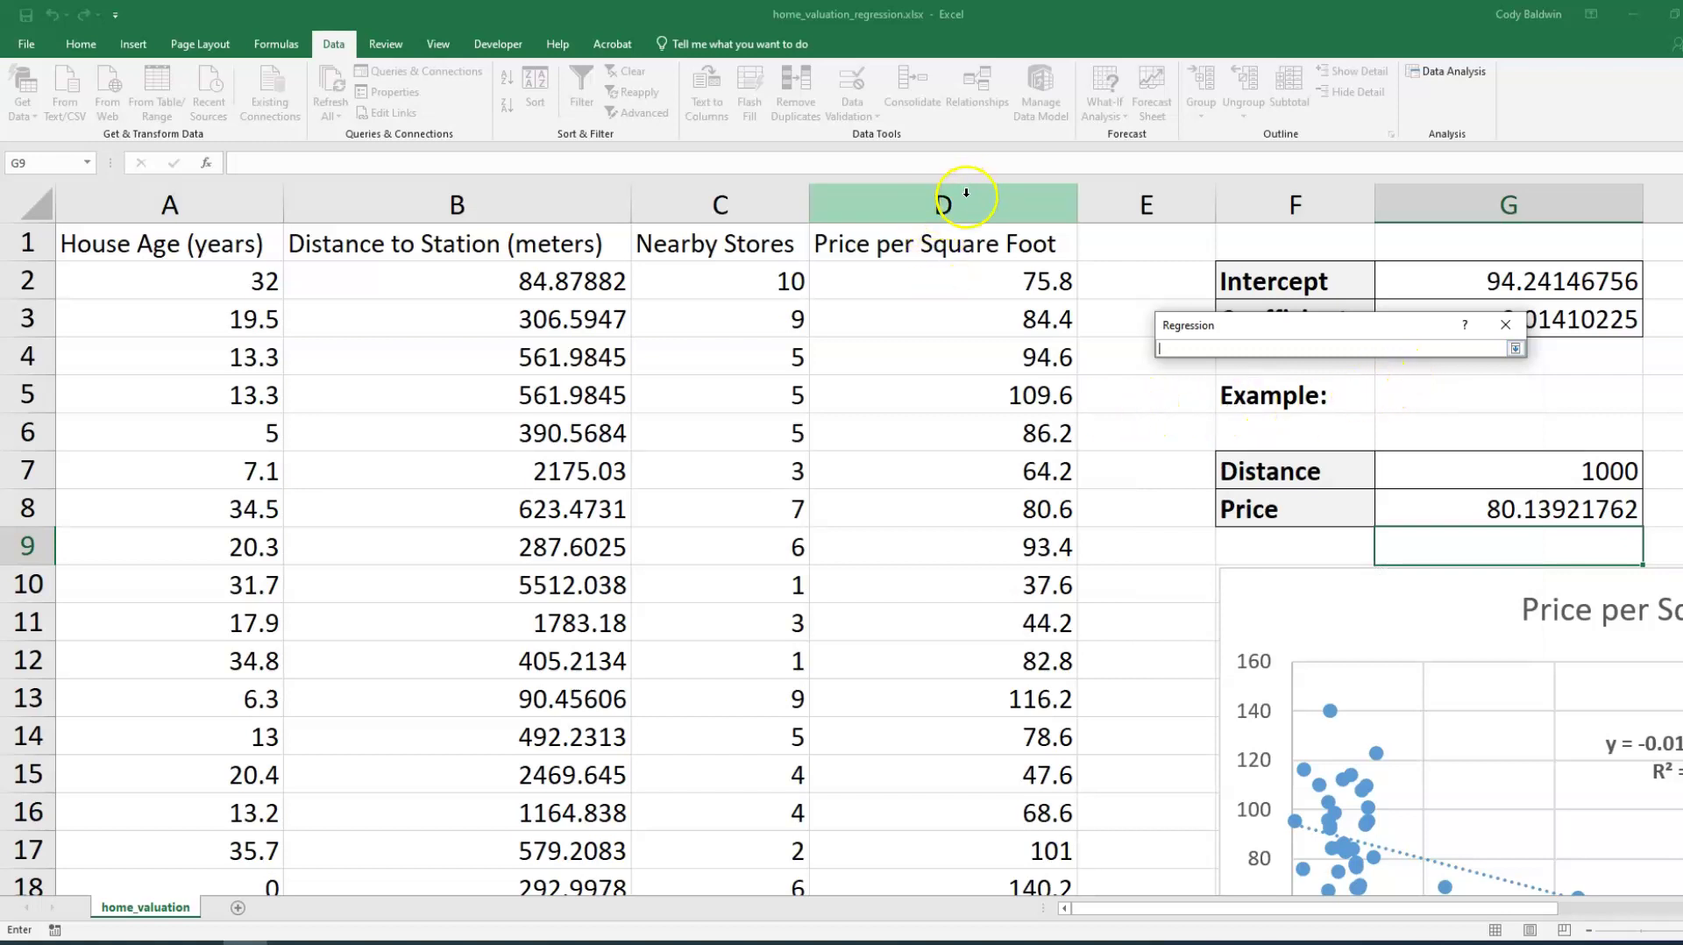
pyautogui.click(965, 249)
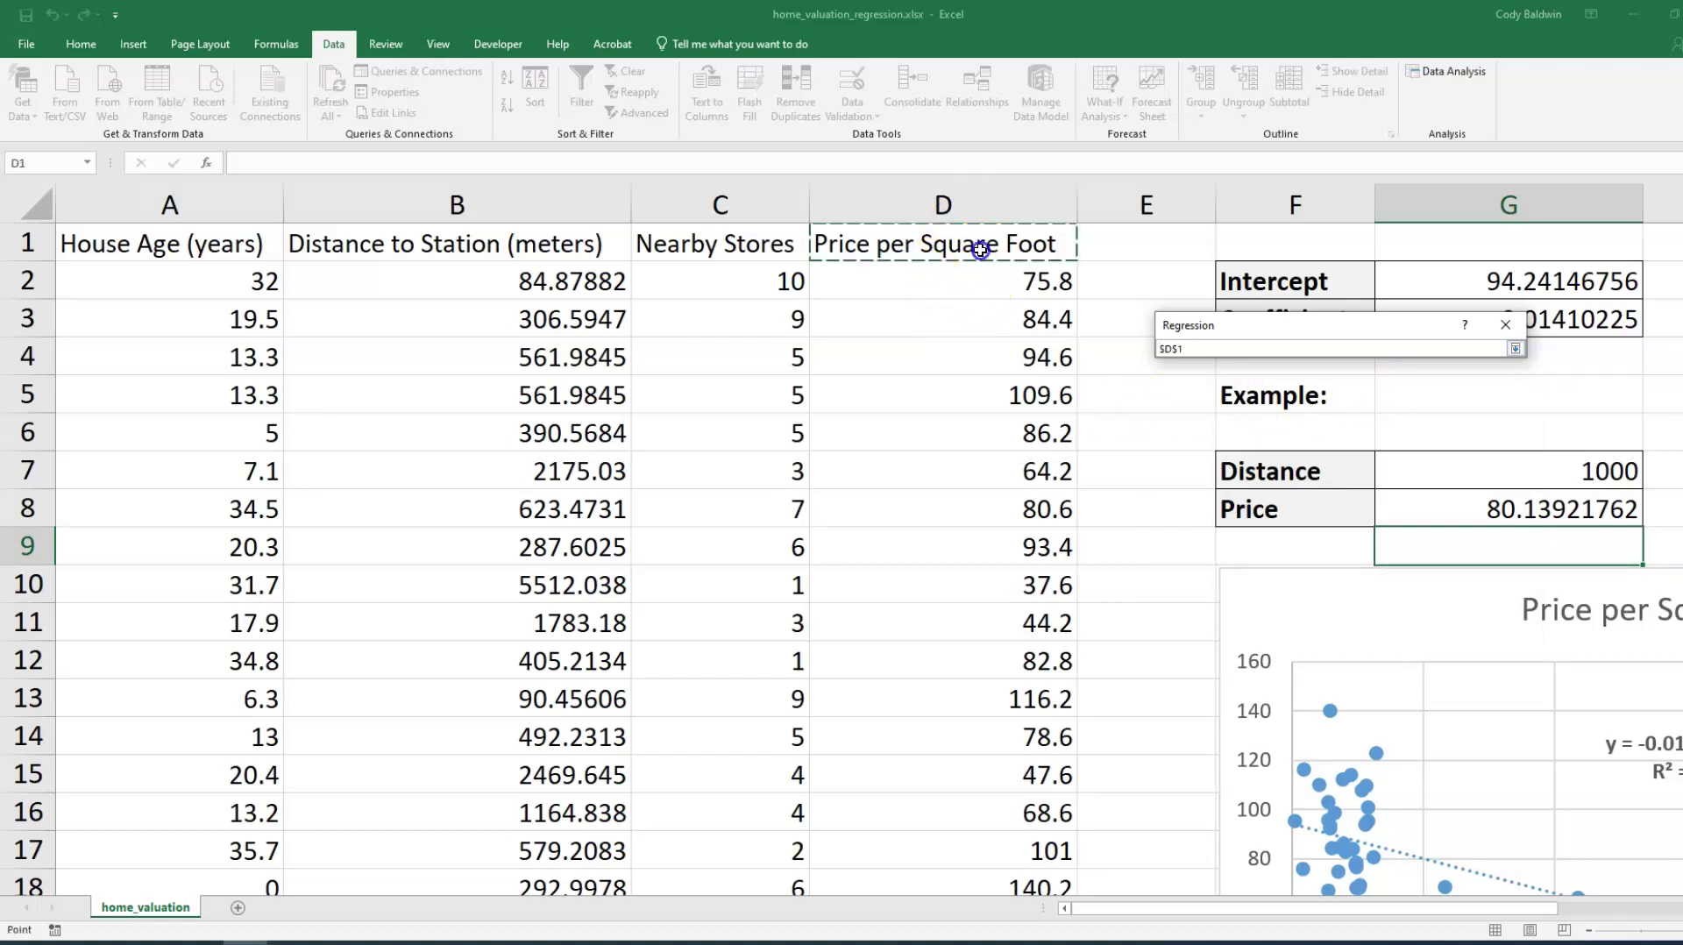
pyautogui.moveTo(980, 250); pyautogui.dragTo(959, 824)
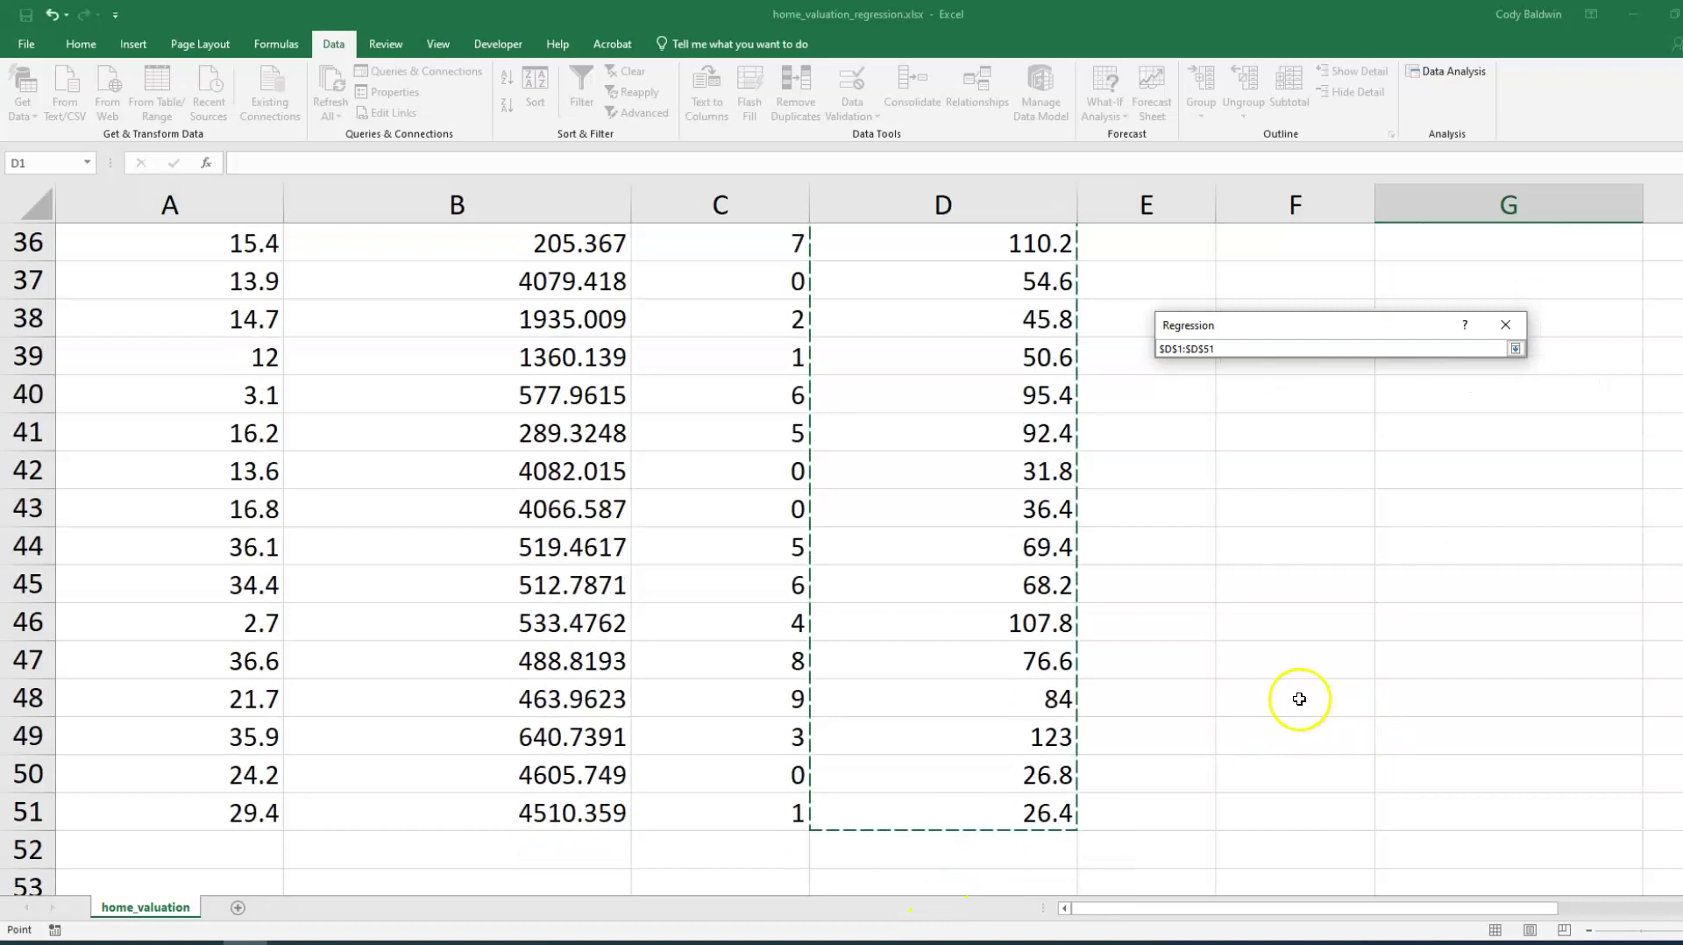
pyautogui.scroll(12, 1298, 697)
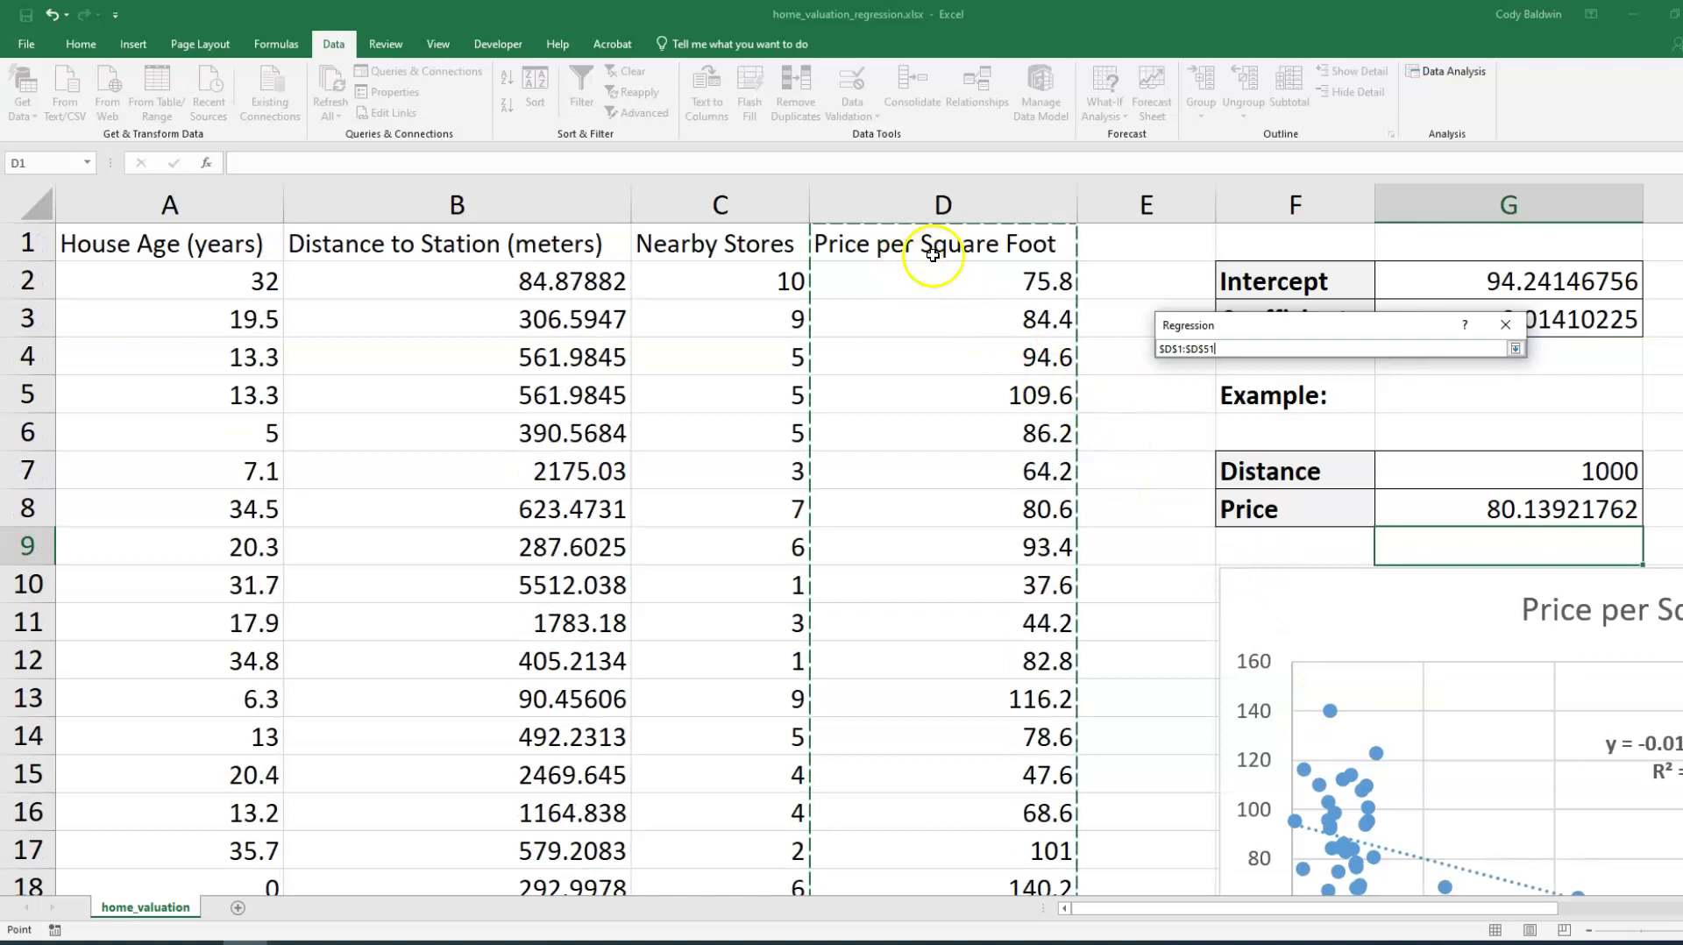
pyautogui.click(1515, 348)
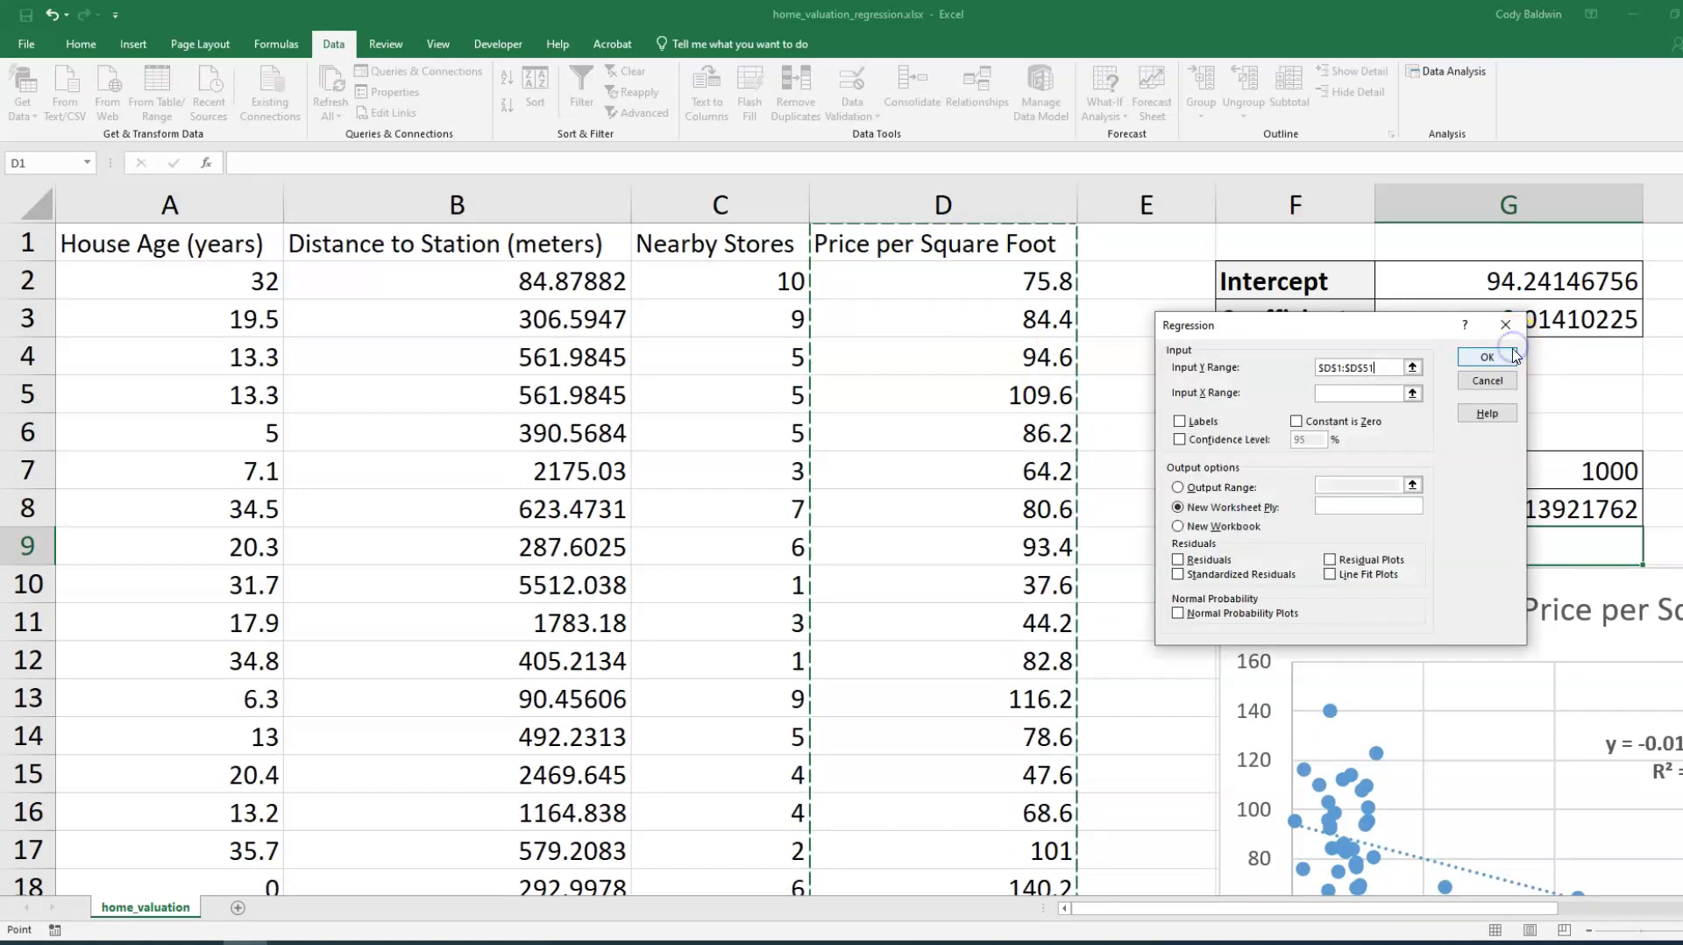
# - Use A1:C51 as the Input X Range, tick Labels, and output the regression to a new worksheet
pyautogui.click(1411, 394)
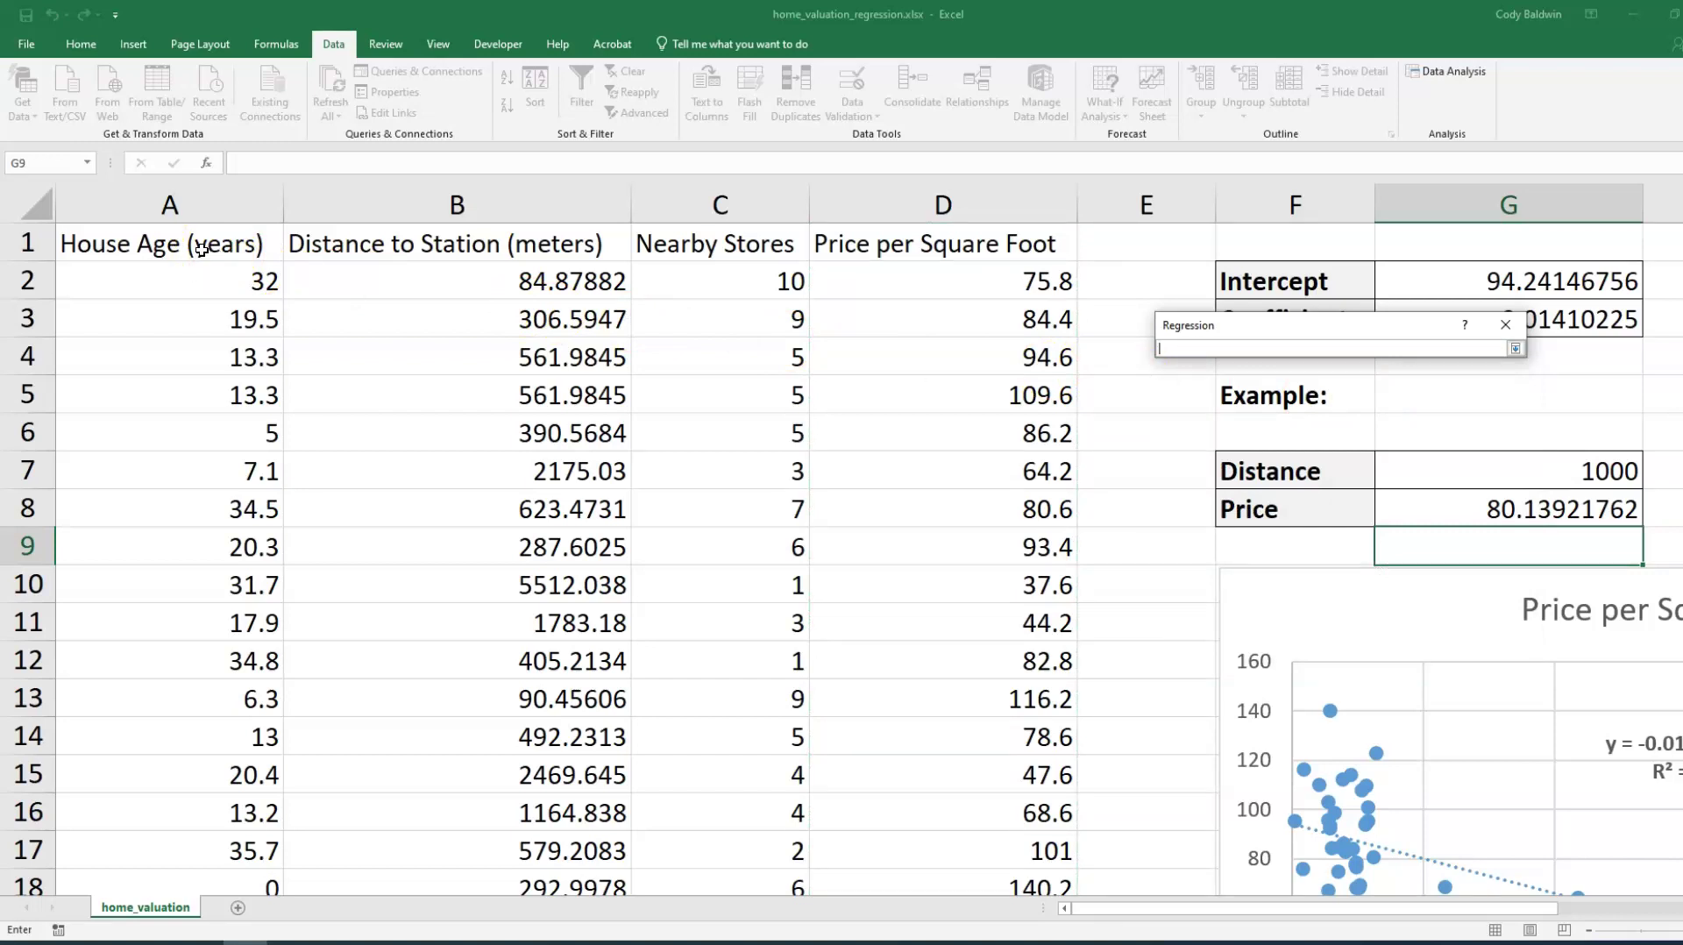
pyautogui.moveTo(201, 249)
pyautogui.mouseDown()
pyautogui.moveTo(701, 298)
pyautogui.moveTo(633, 943)
pyautogui.moveTo(672, 808)
pyautogui.mouseUp()
pyautogui.scroll(12, 1411, 586)
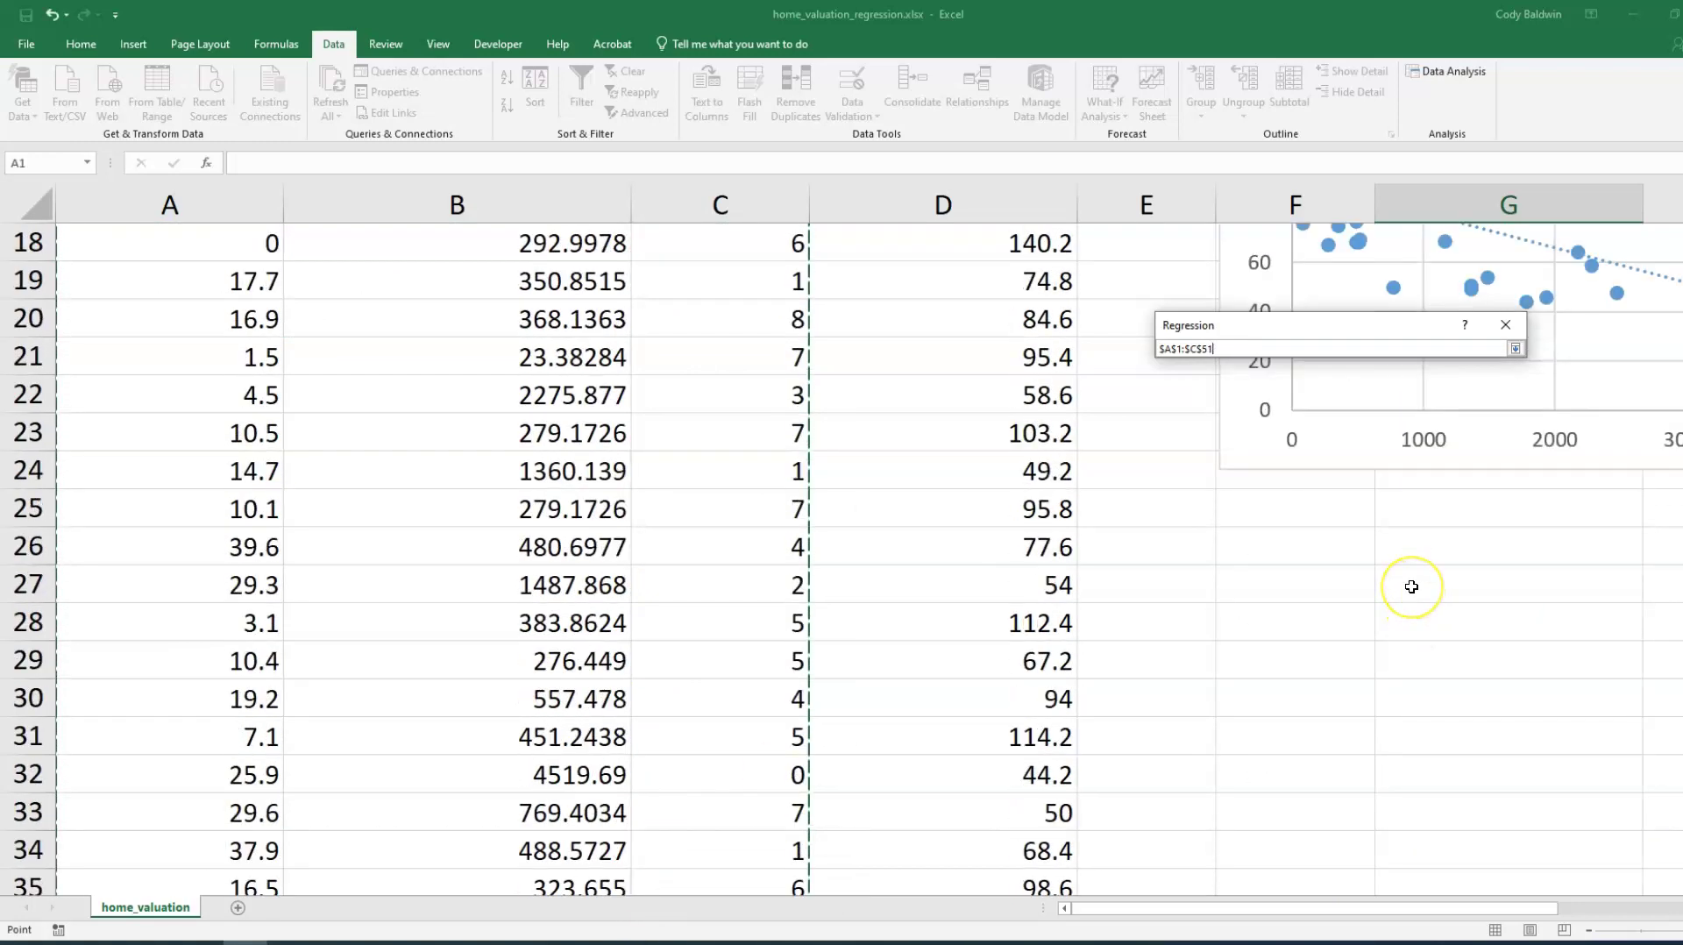
pyautogui.click(1515, 349)
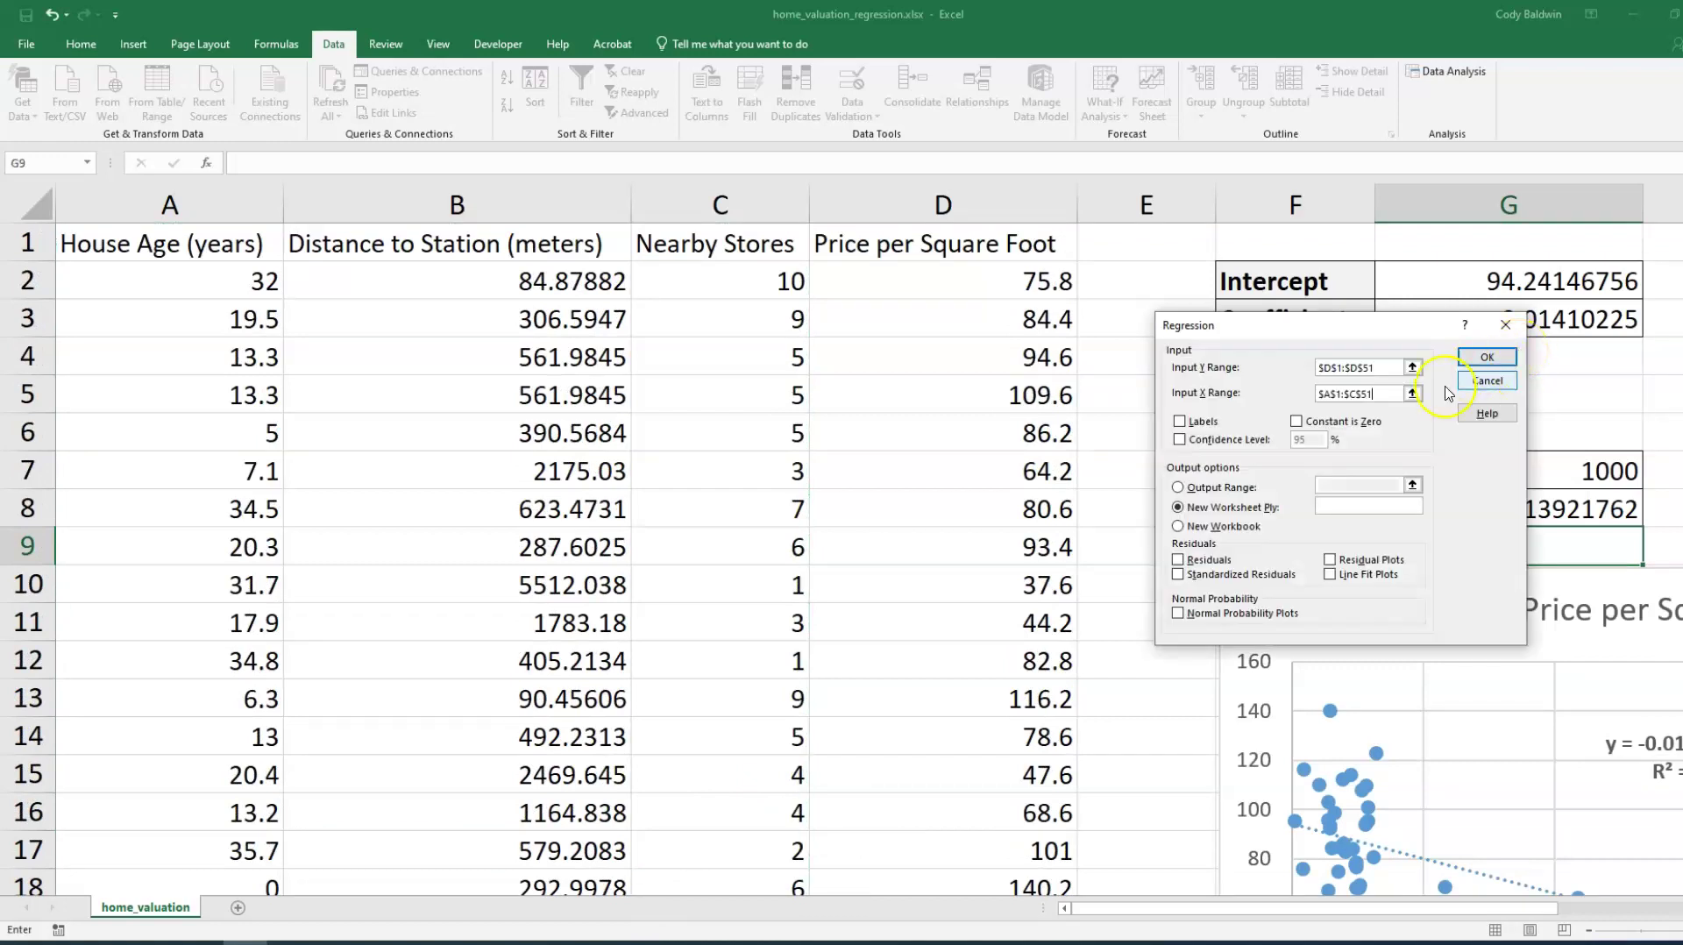
pyautogui.click(1180, 428)
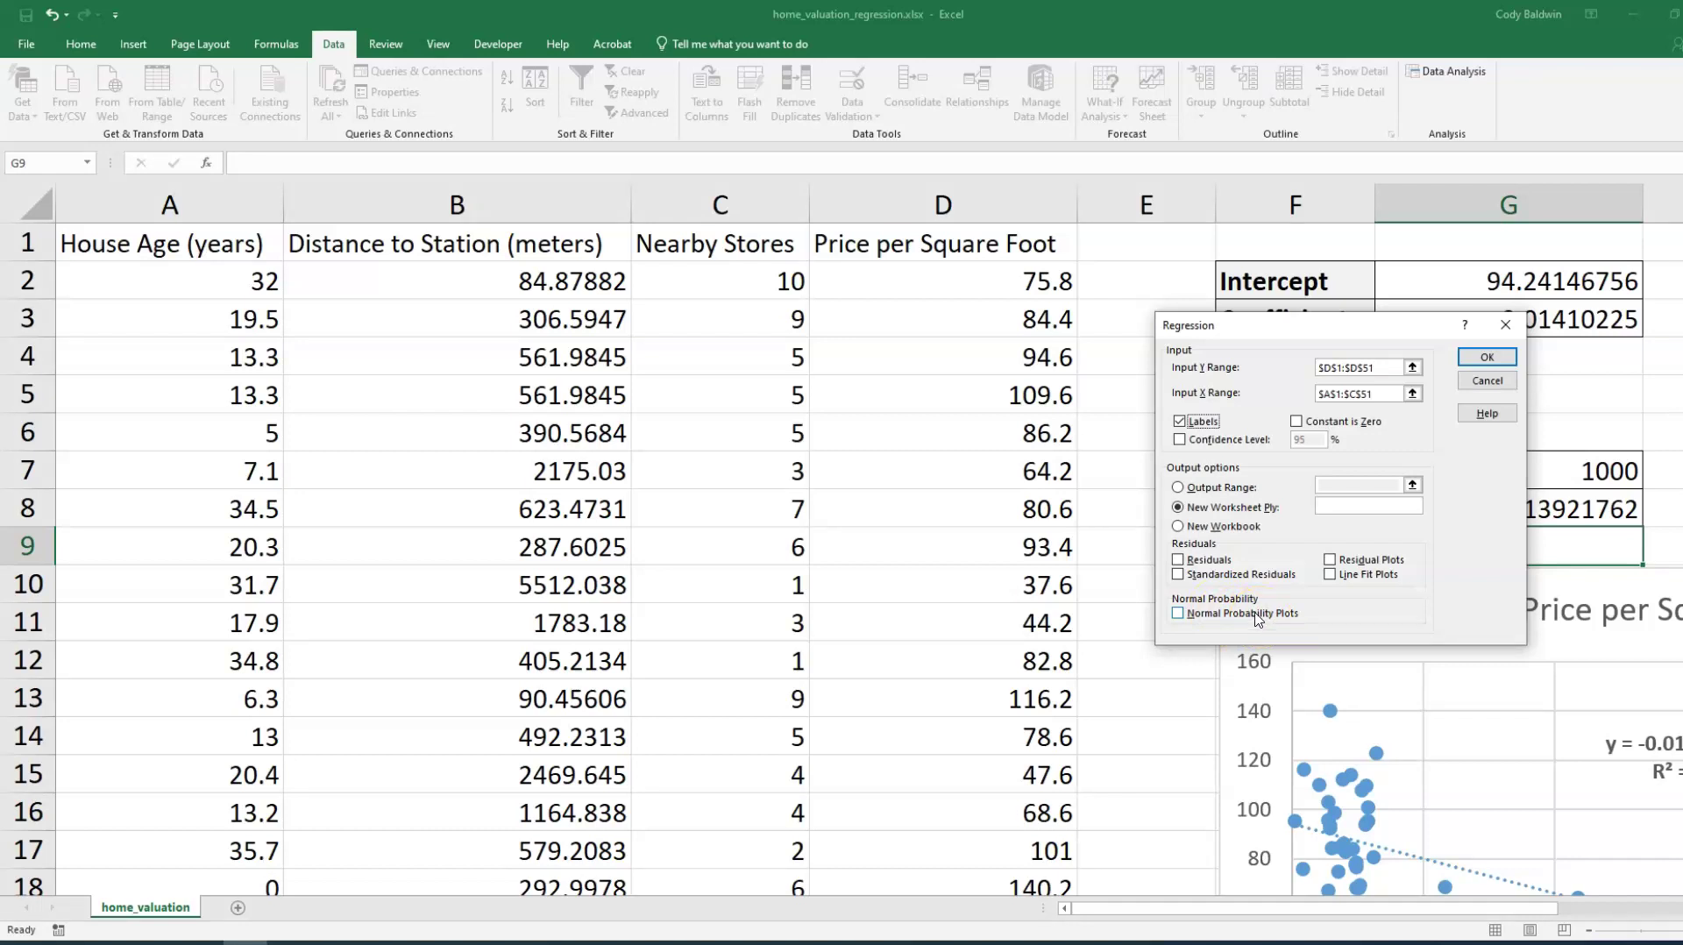
pyautogui.click(1487, 357)
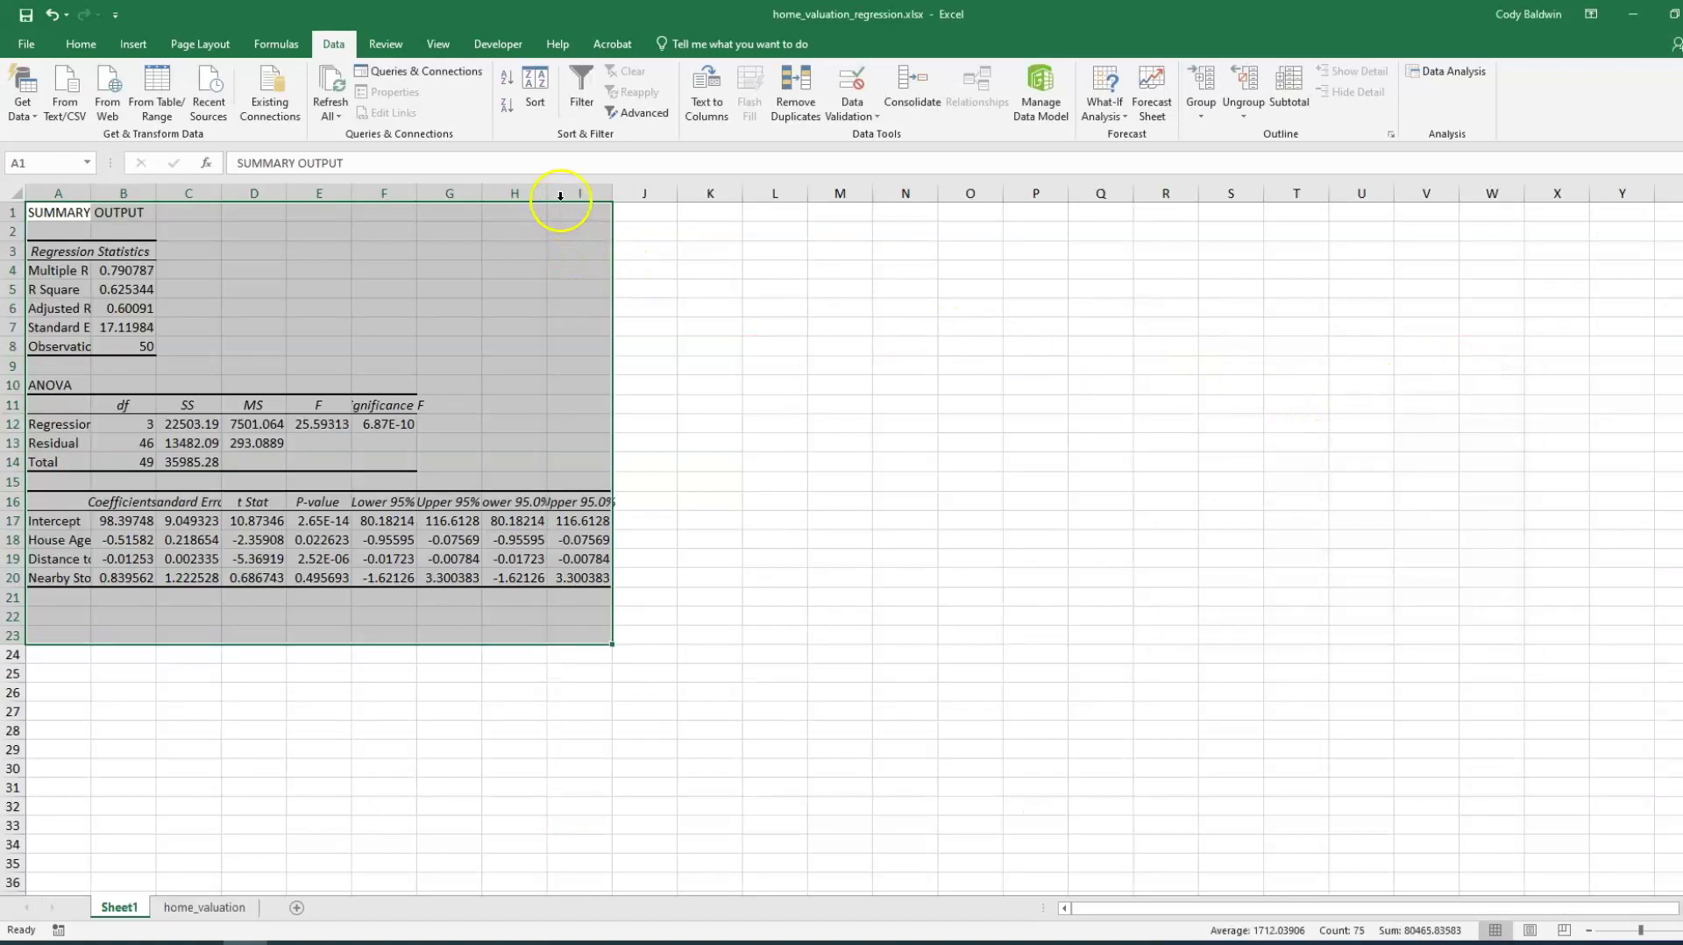
# - AutoFit columns A through I so labels like Distance to Station (meters) show fully
pyautogui.moveTo(562, 191); pyautogui.dragTo(75, 185)
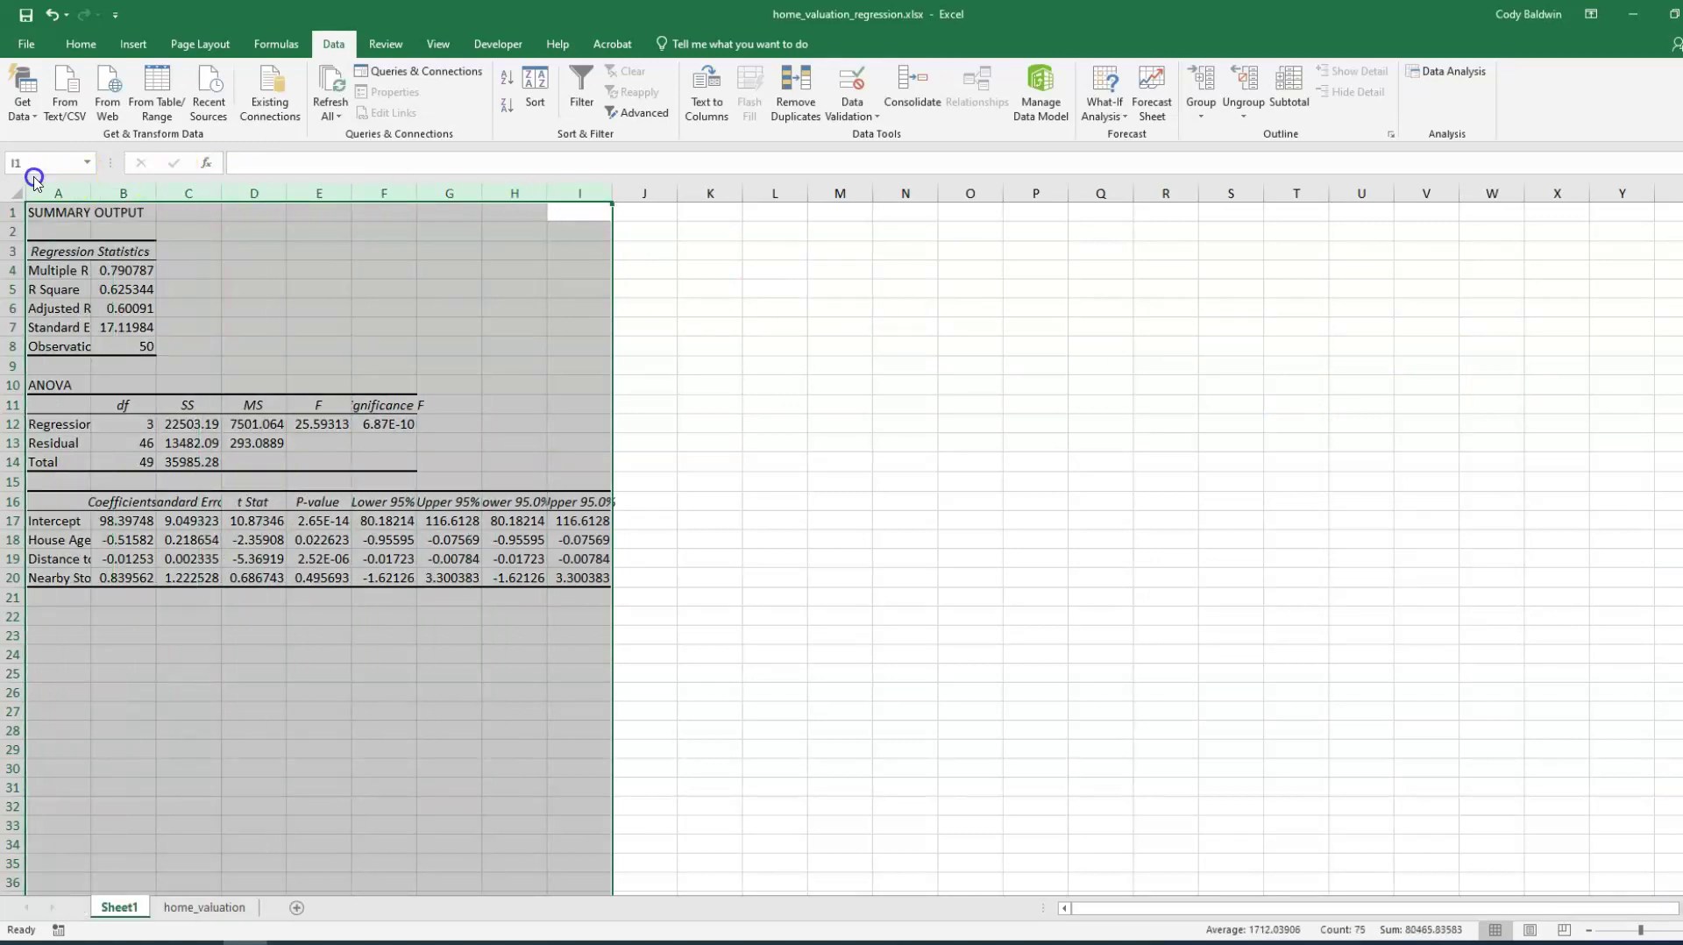
pyautogui.doubleClick(89, 193)
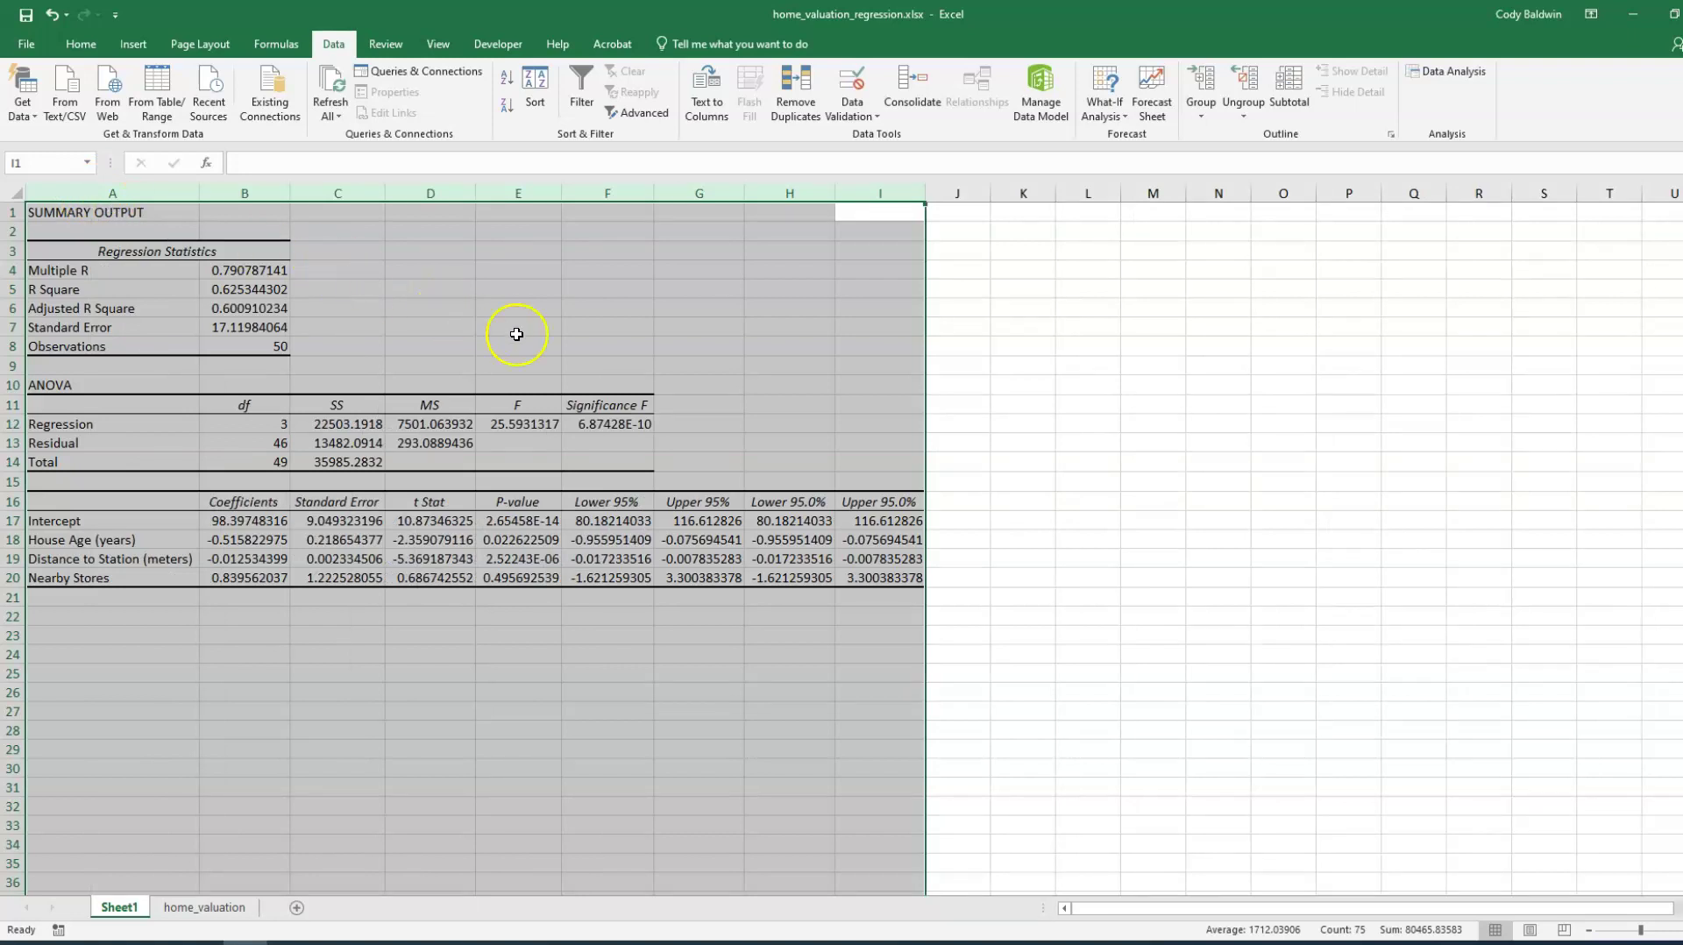
pyautogui.click(886, 540)
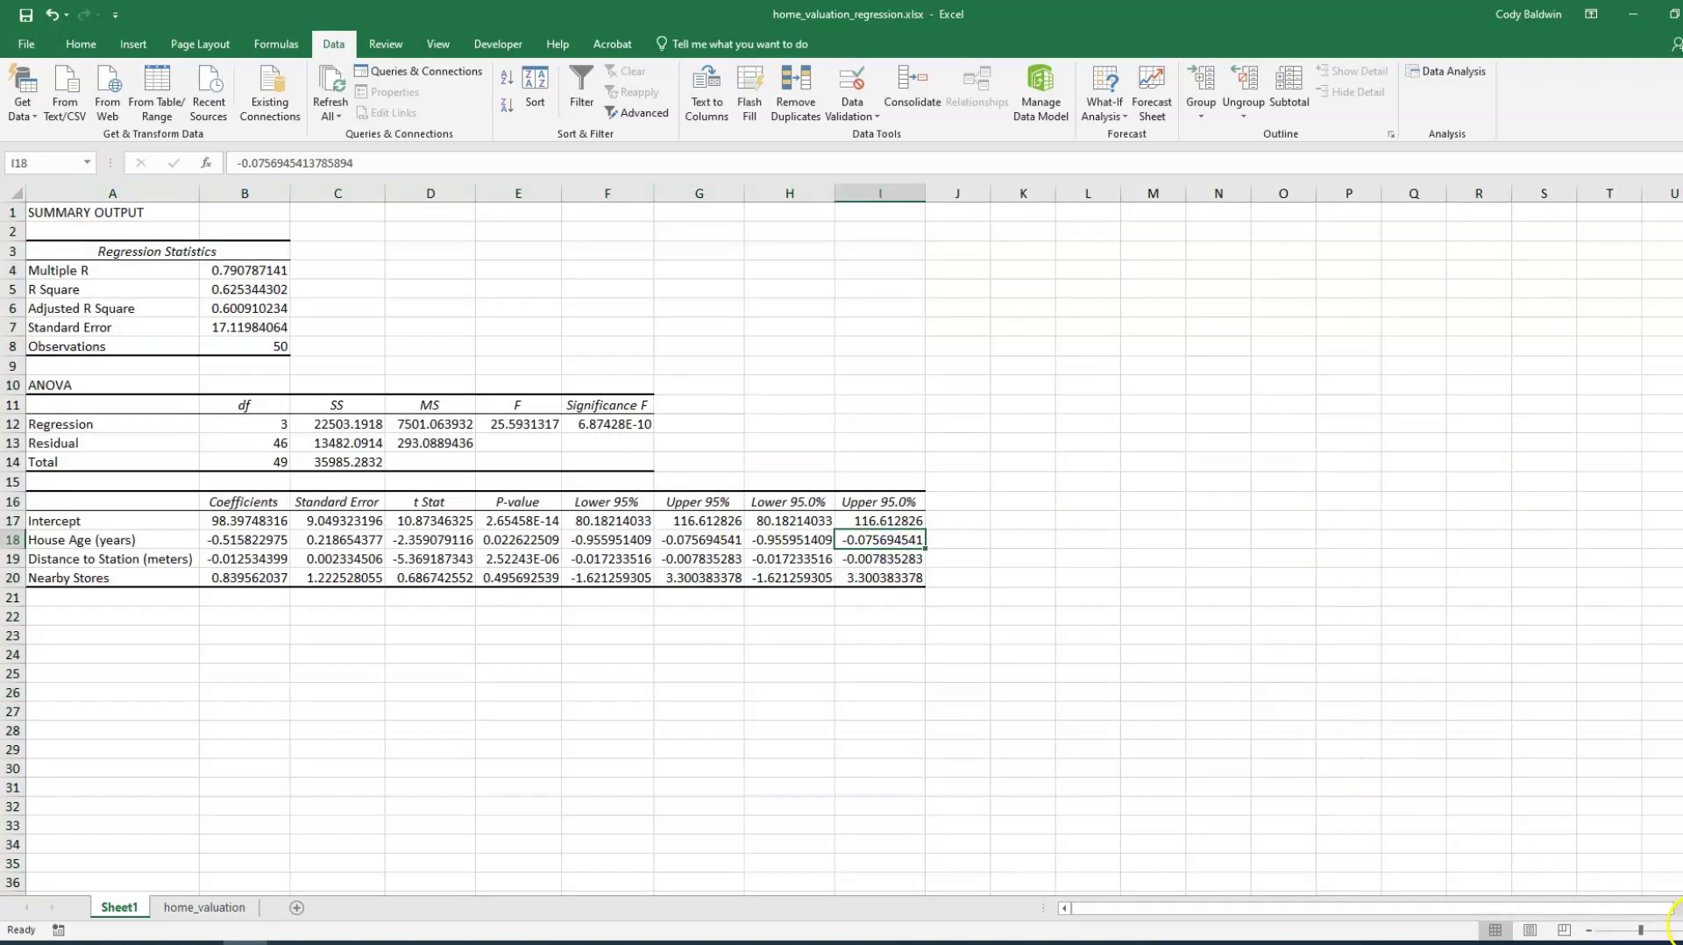
pyautogui.scroll(2, 1557, 884)
pyautogui.scroll(4, 1403, 843)
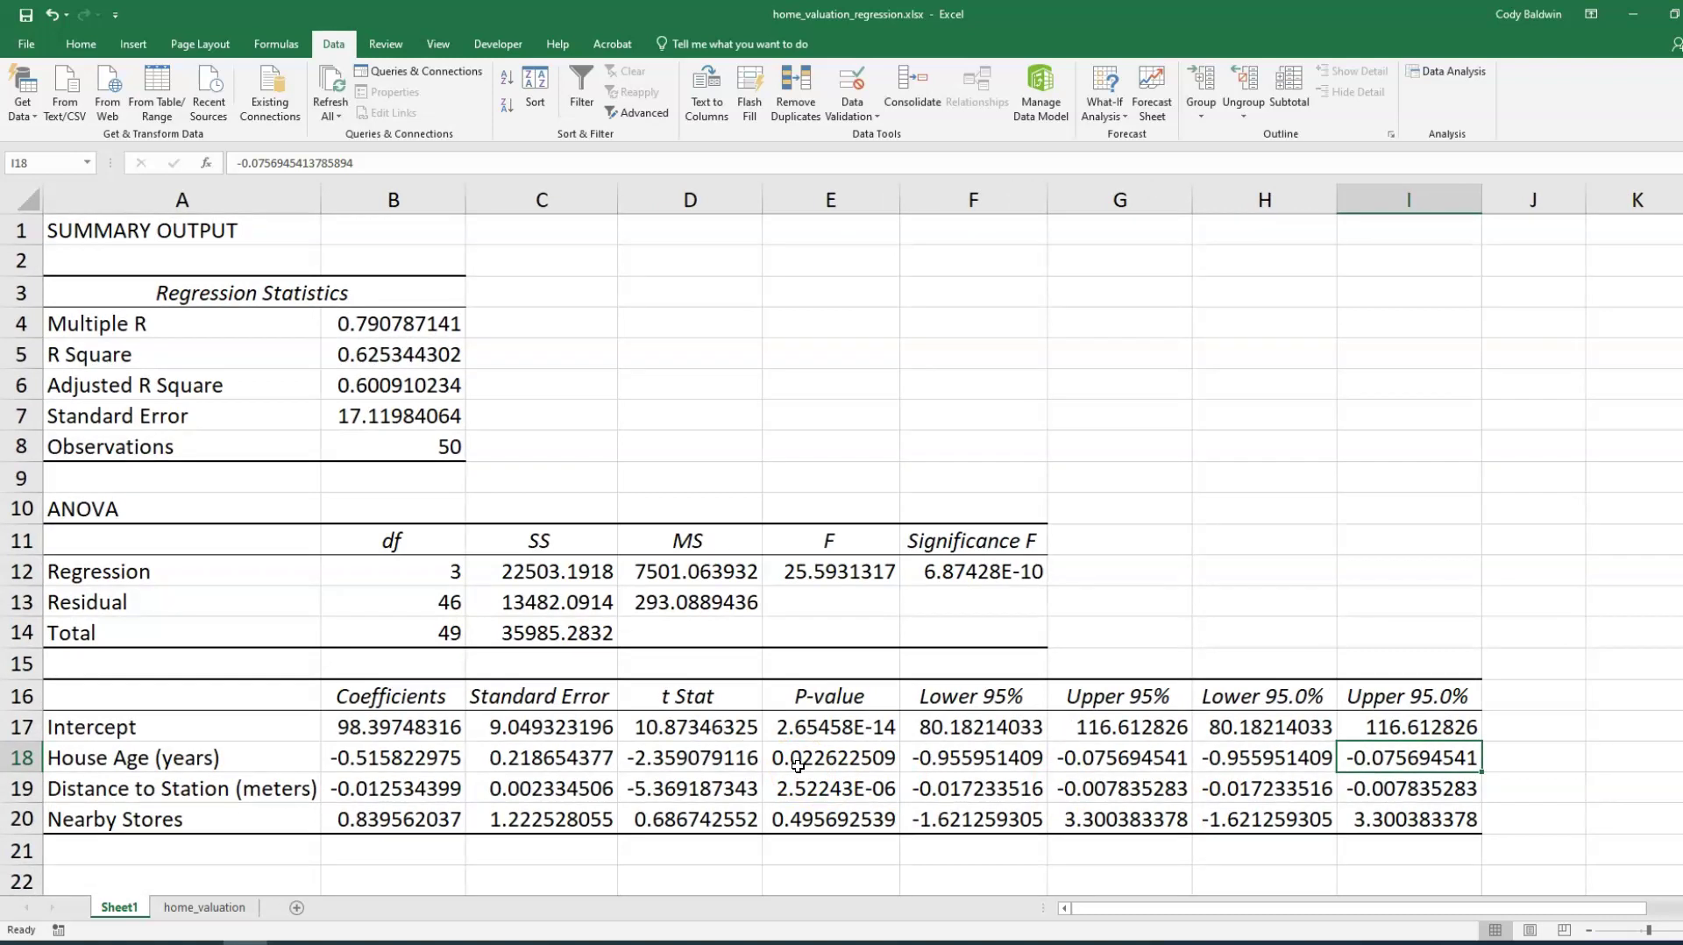
# - Fill the R Square value in B5 with yellow
pyautogui.click(372, 352)
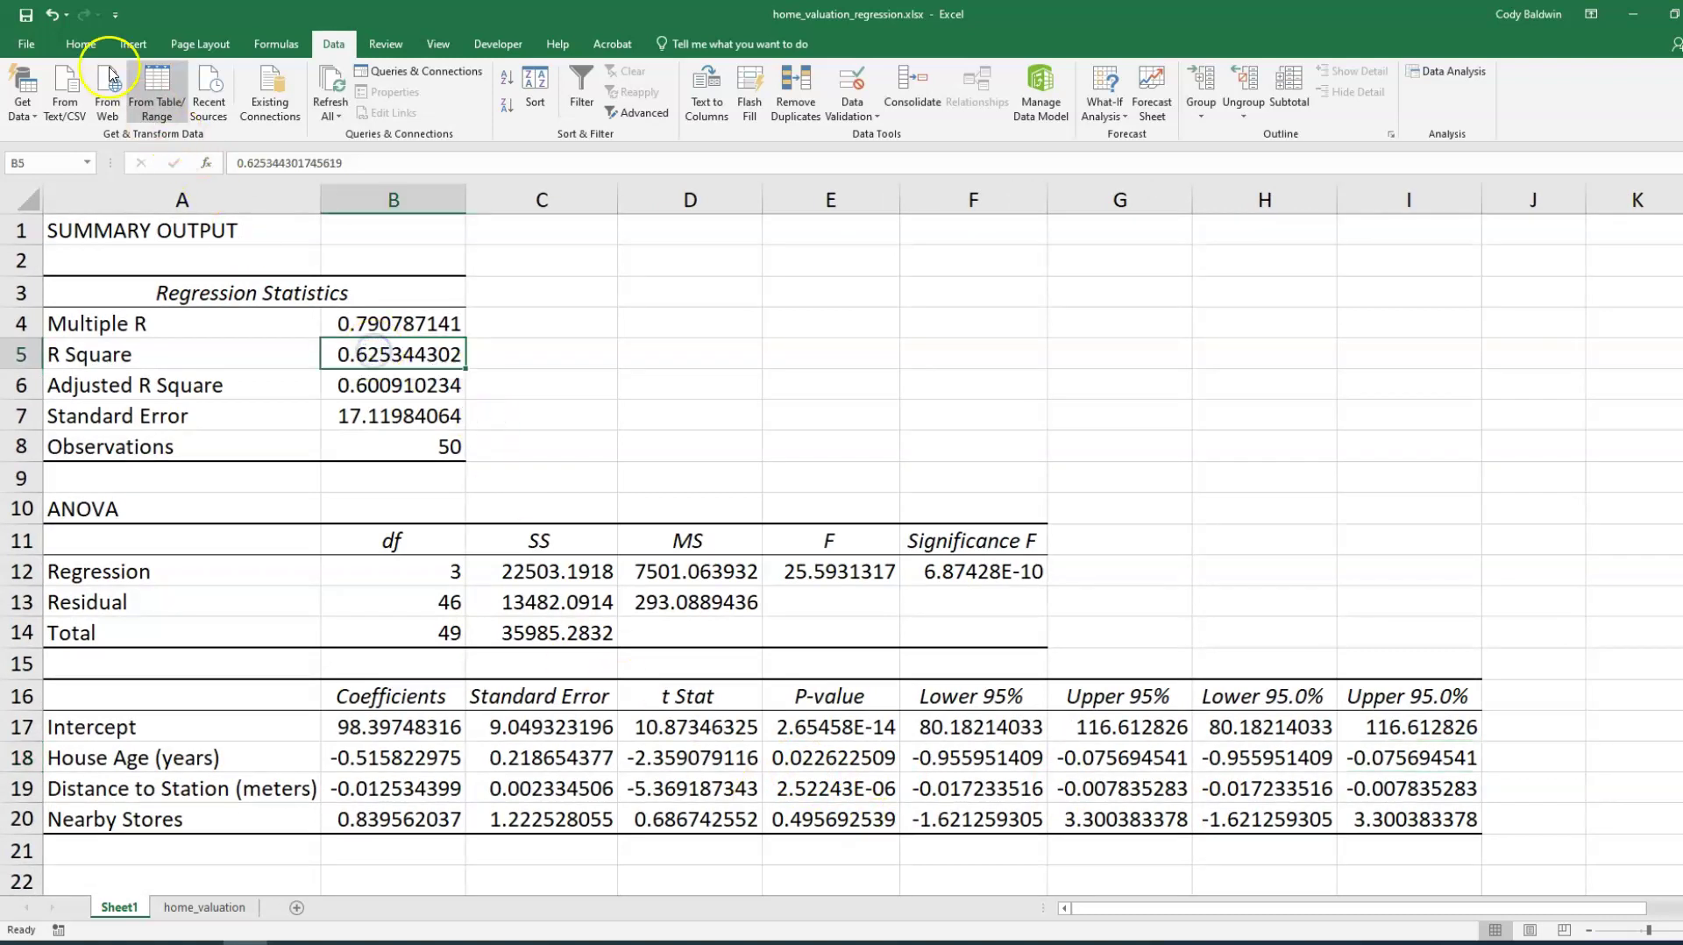
pyautogui.click(80, 44)
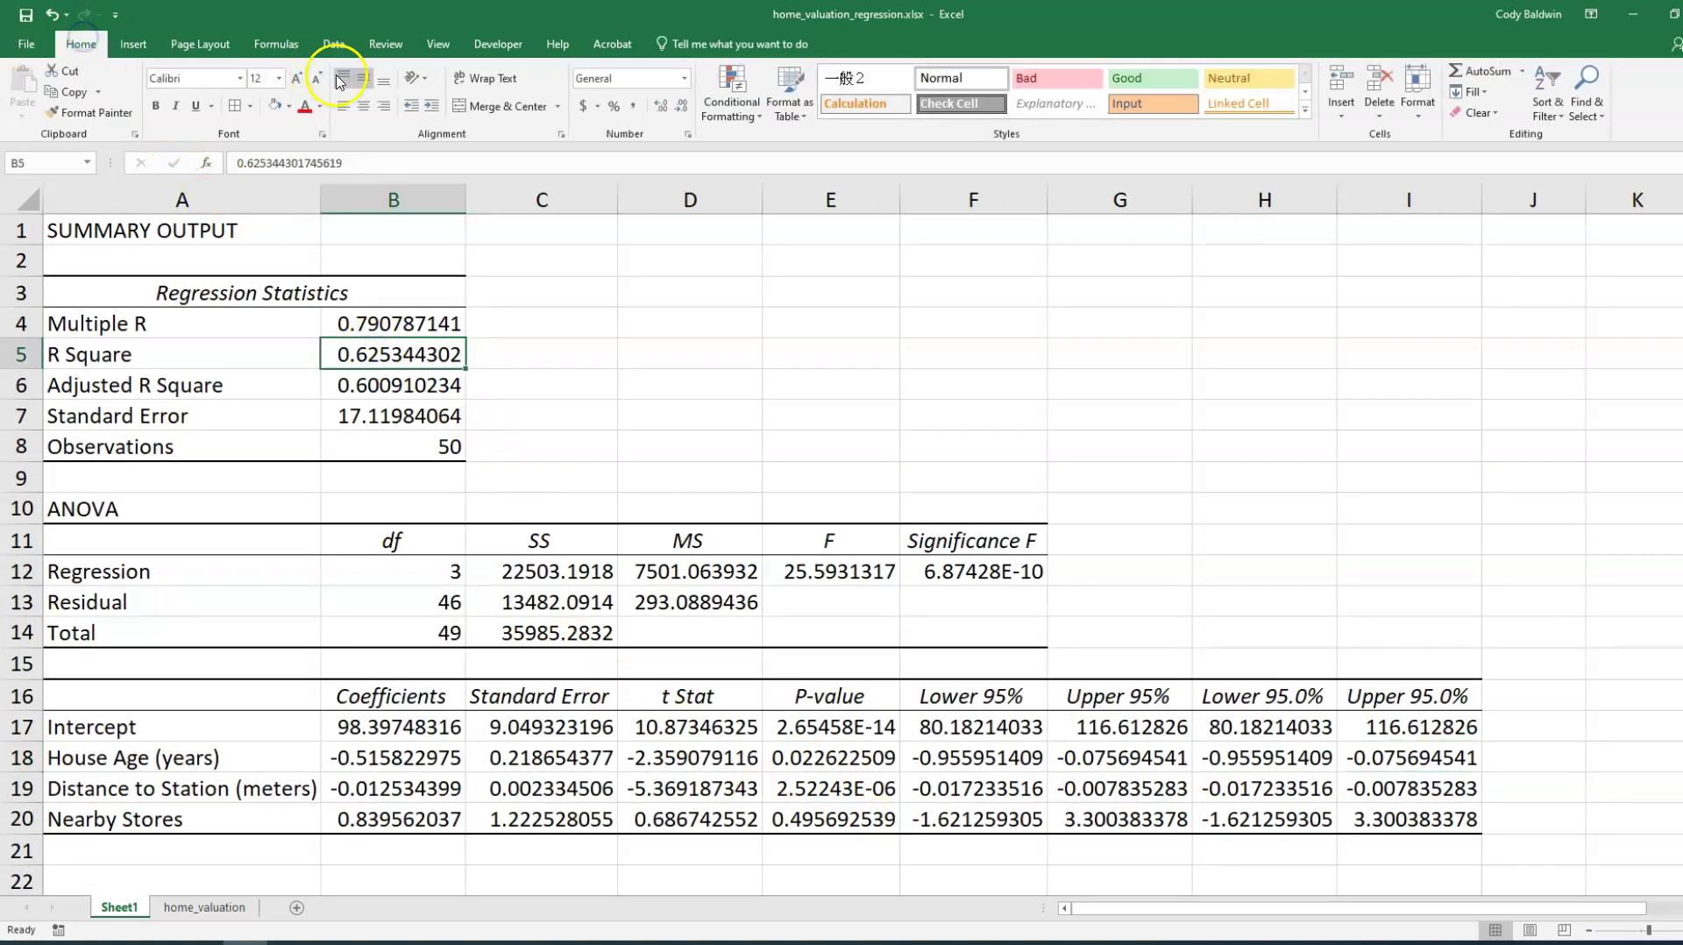
pyautogui.click(288, 106)
pyautogui.click(324, 250)
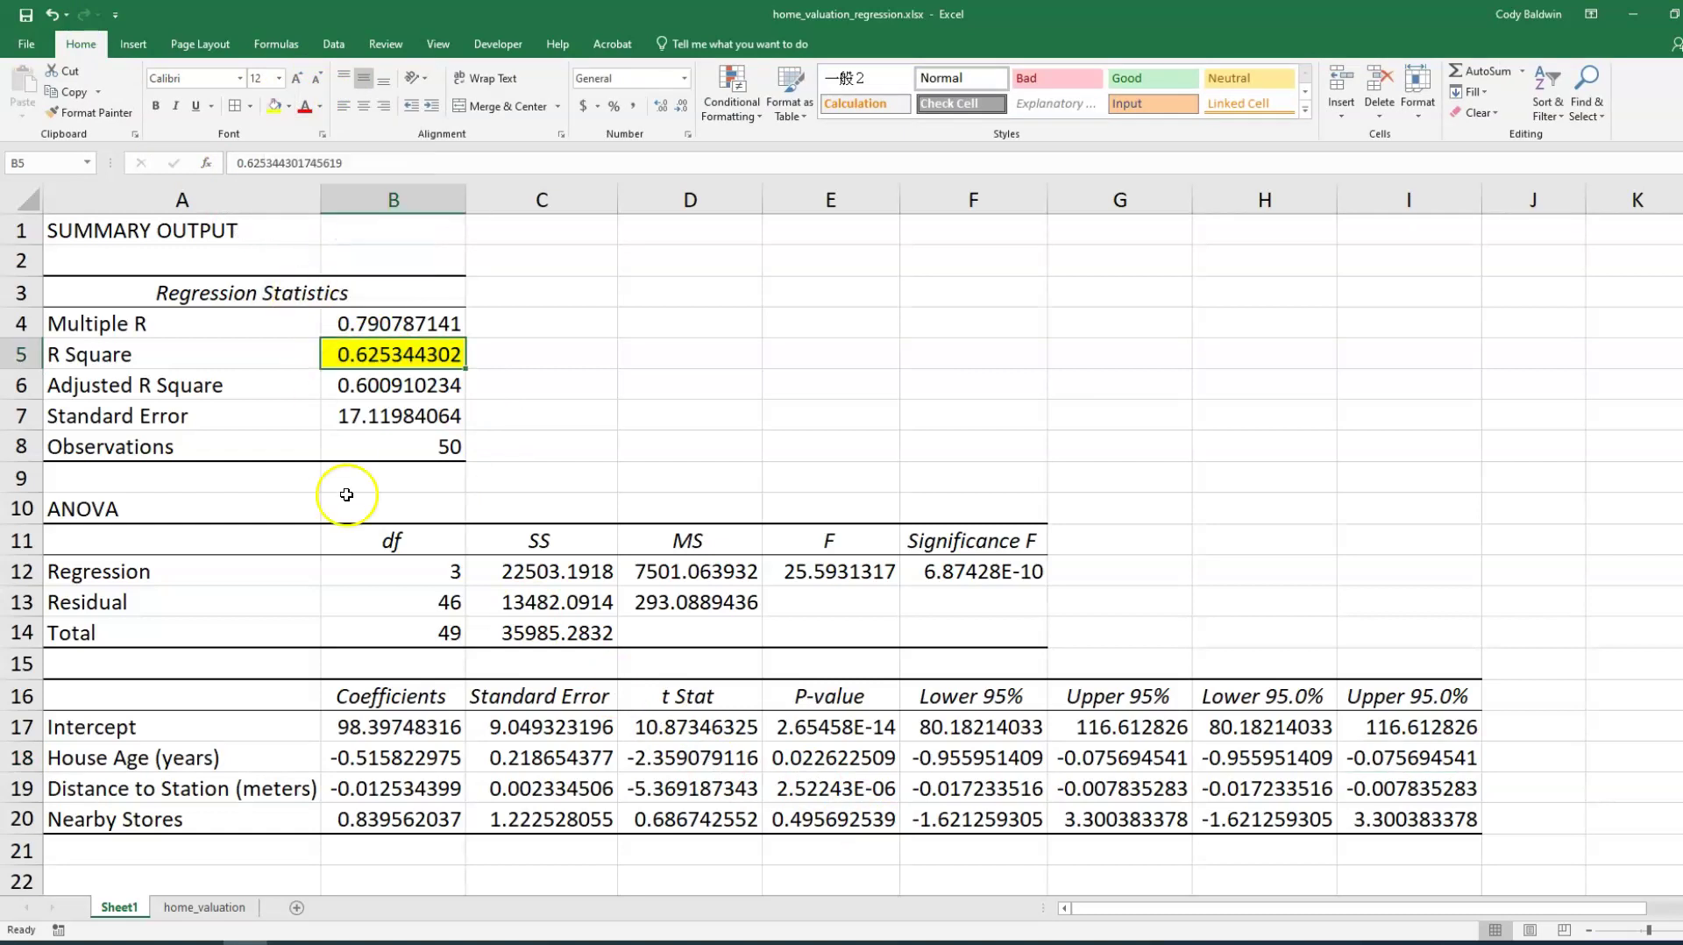
# - Apply the same yellow fill to the four coefficients in B17:B20
pyautogui.moveTo(399, 727); pyautogui.dragTo(392, 816)
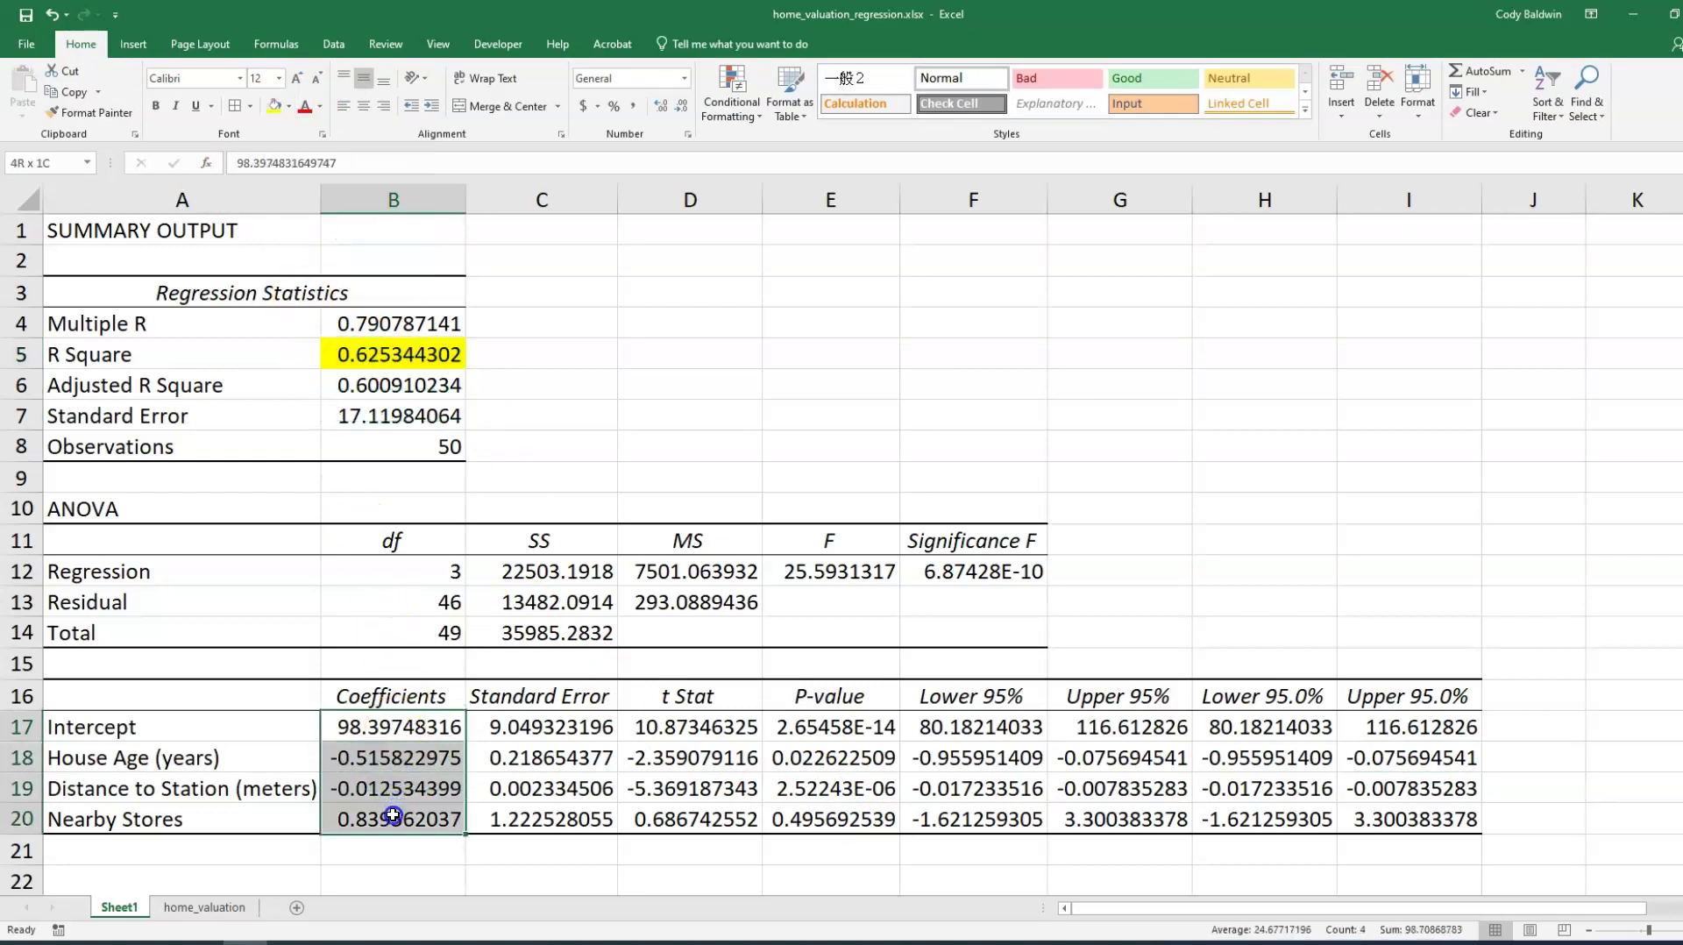
pyautogui.click(273, 105)
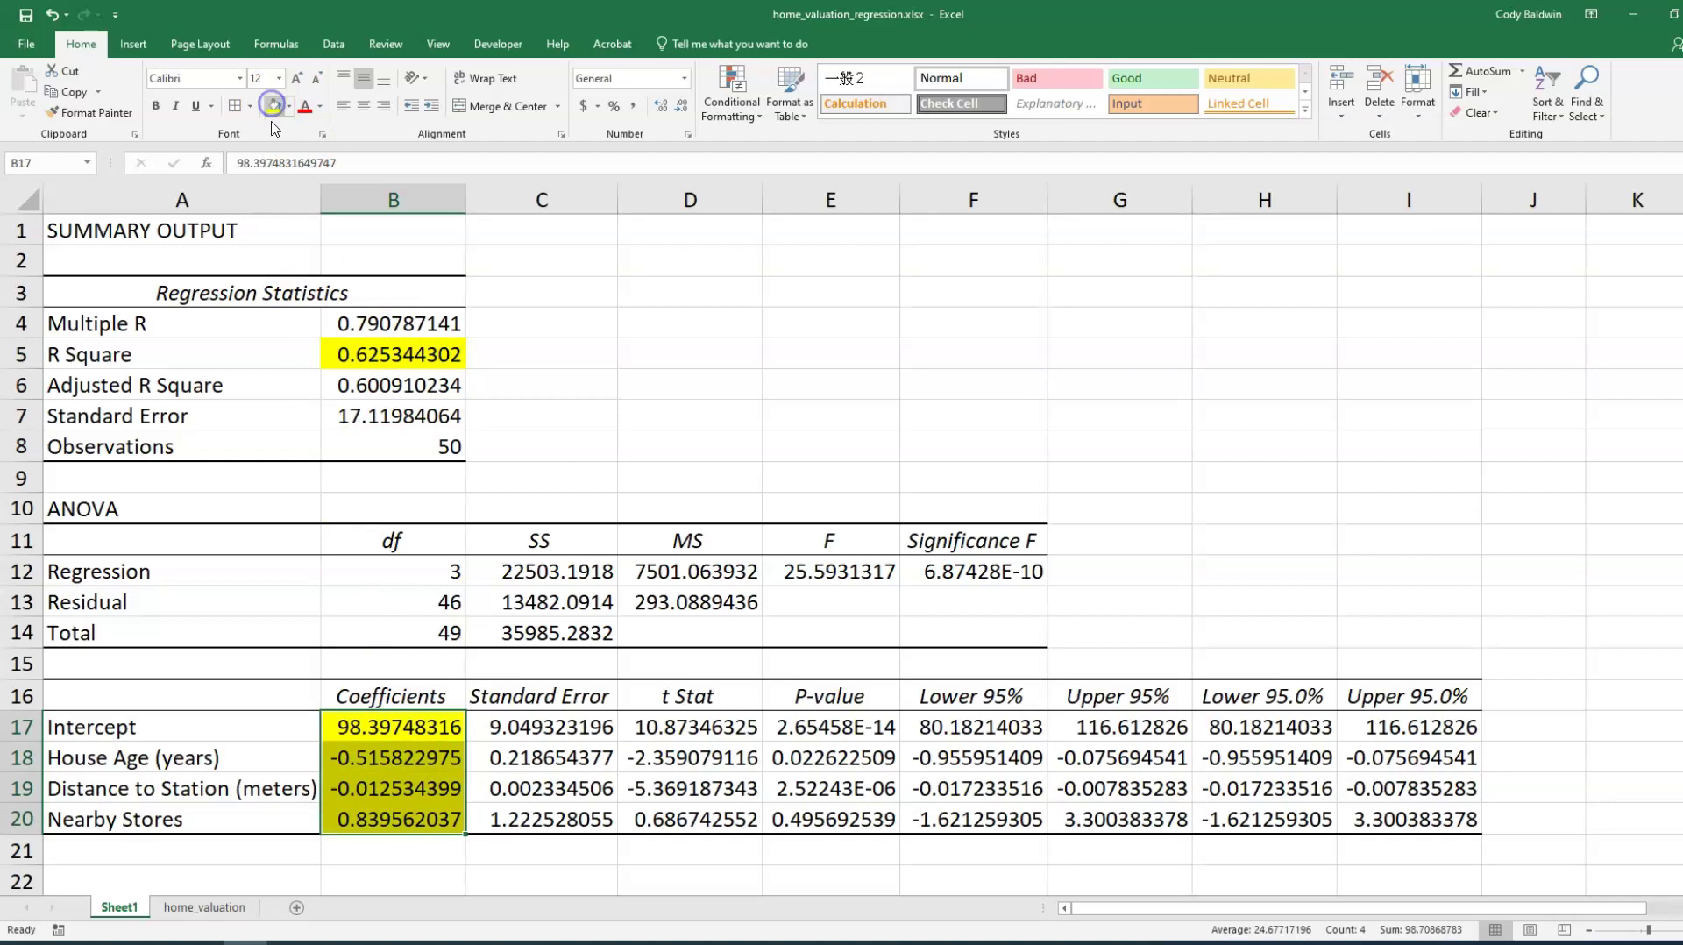
pyautogui.click(386, 727)
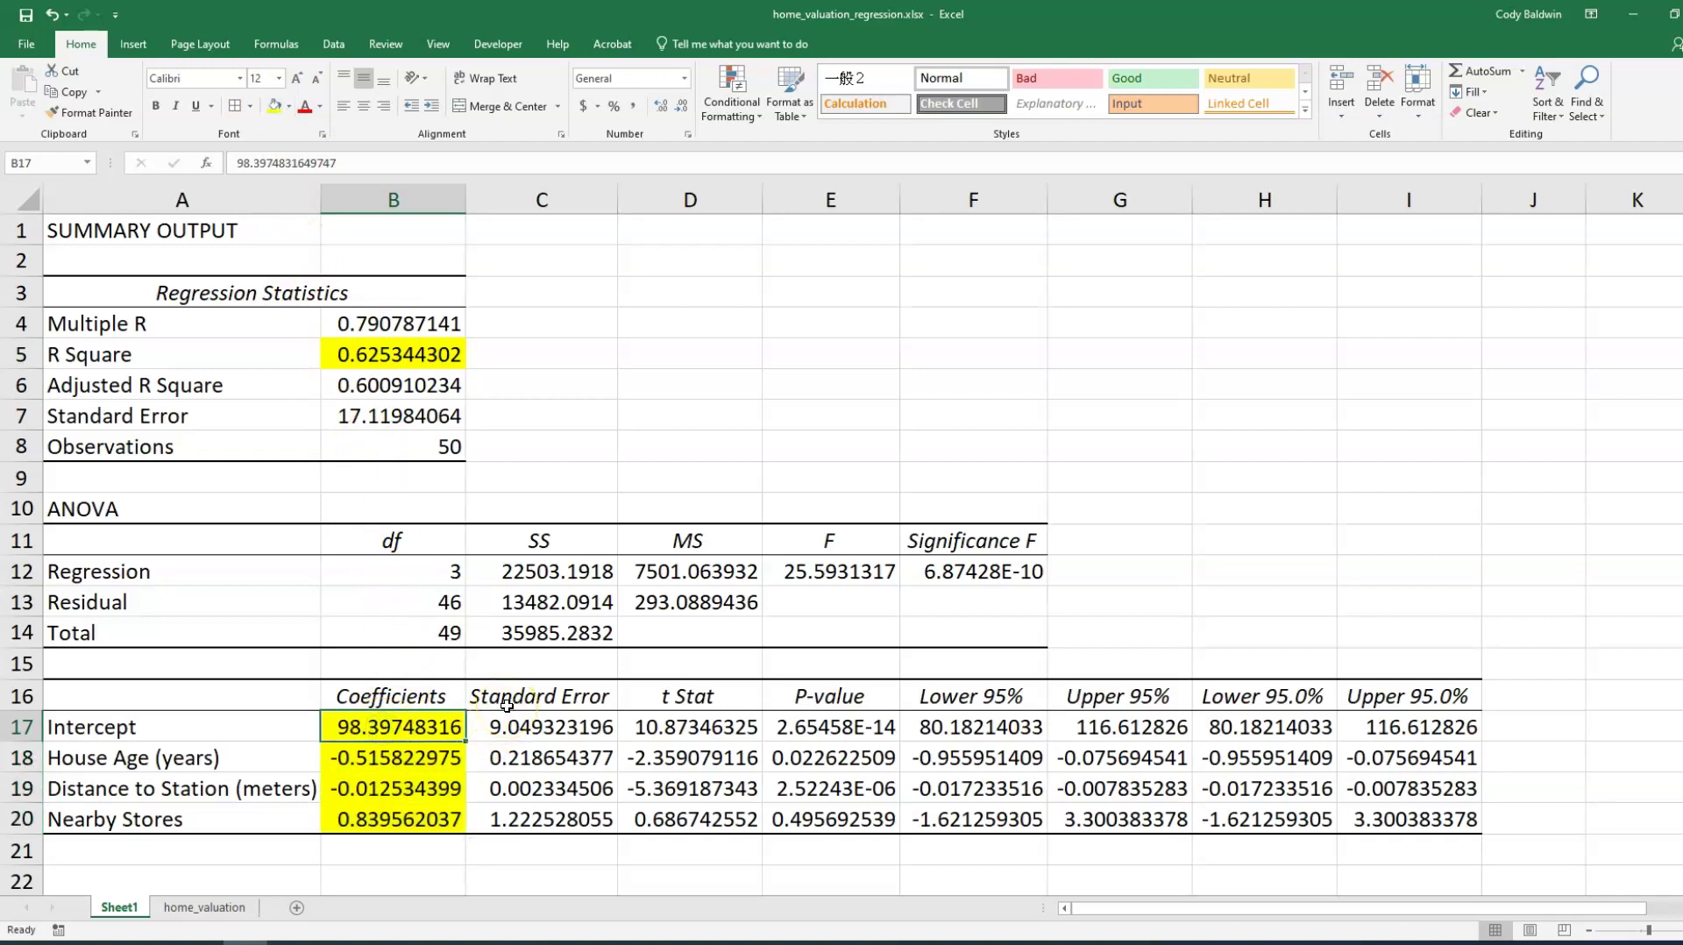
pyautogui.click(391, 758)
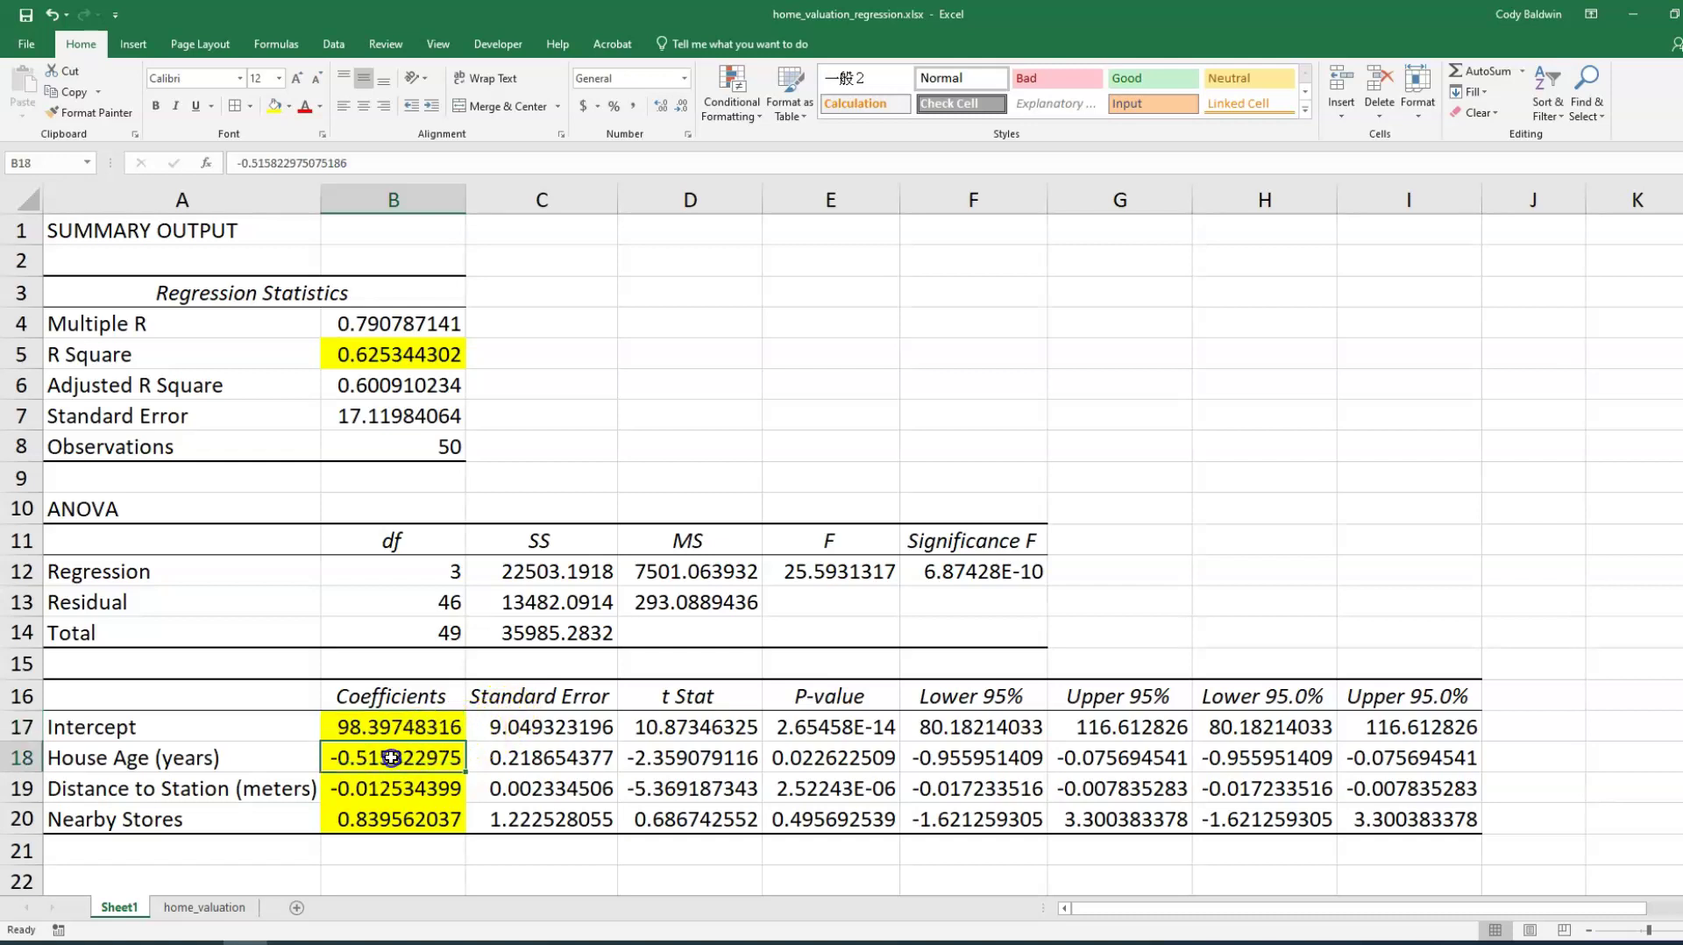
pyautogui.moveTo(392, 760); pyautogui.dragTo(386, 825)
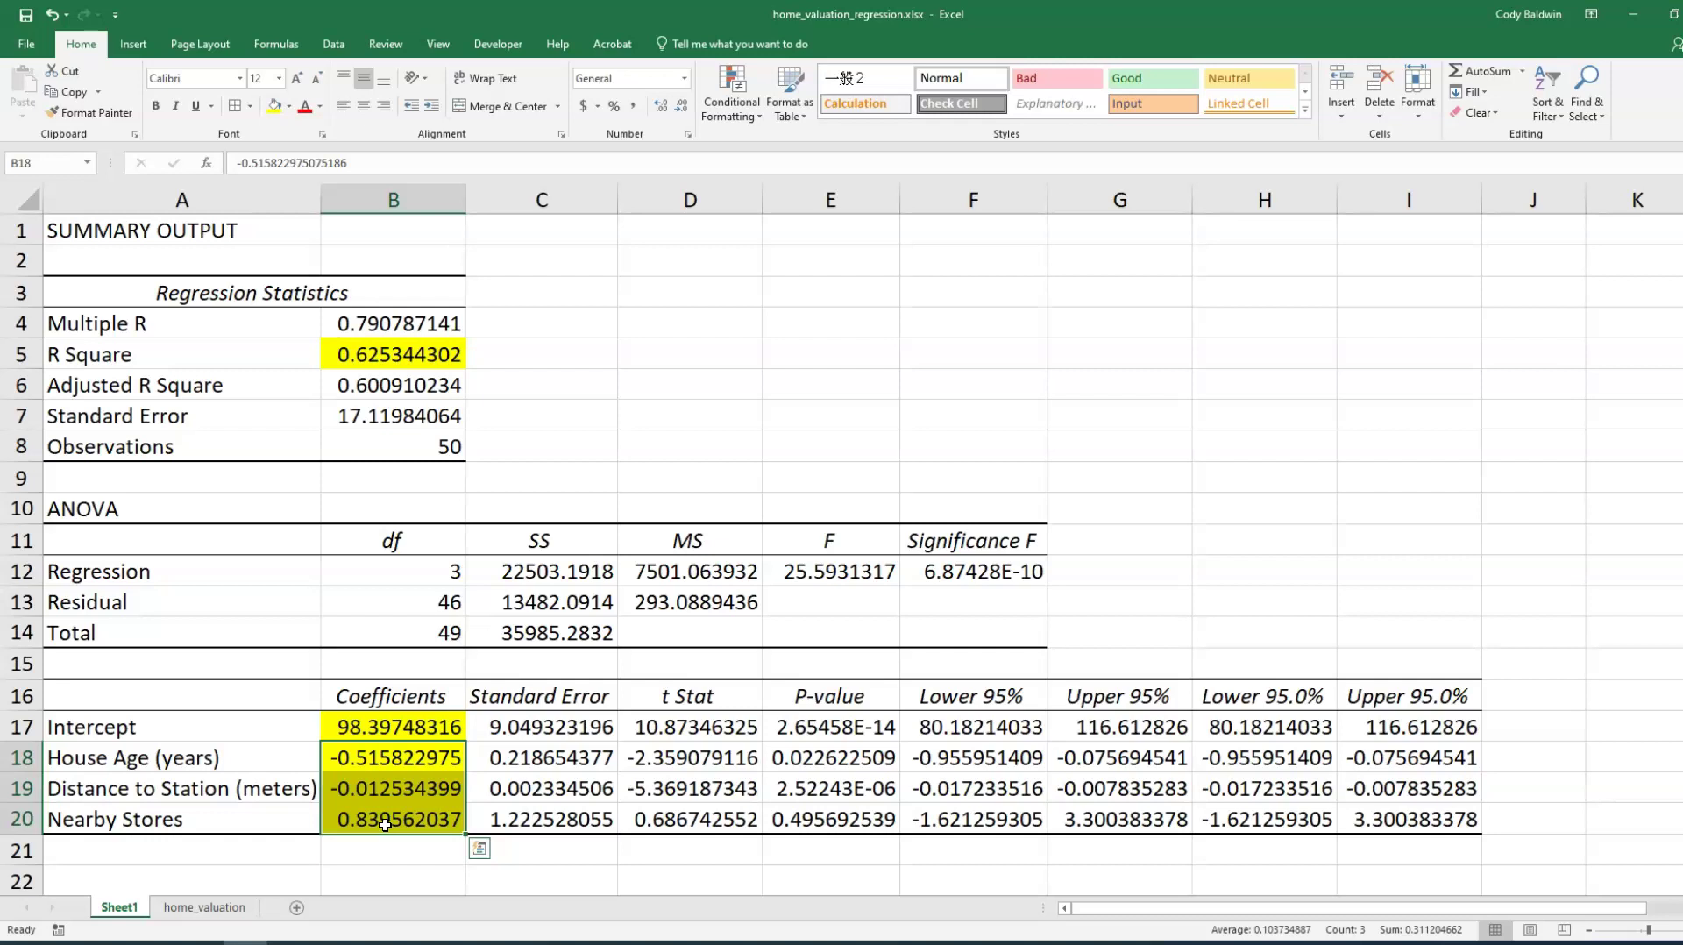